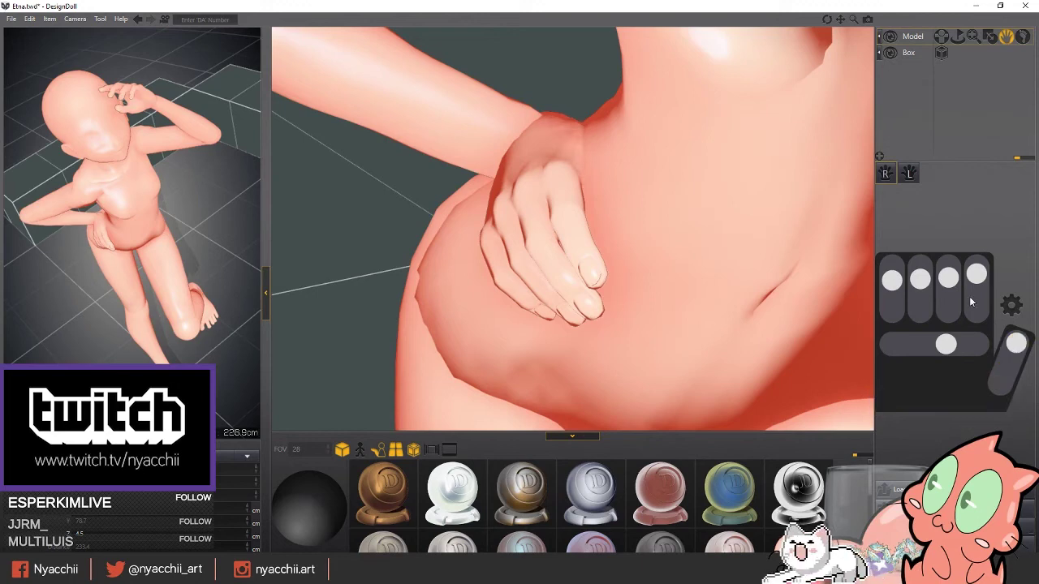
Curl the DesignDoll model's right-hand fingers and set the left hand in a V sign.
{"action": "left_click_drag", "start_coordinate": [946, 344], "coordinate": [972, 344]}
{"action": "mouse_move", "coordinate": [892, 280]}
{"action": "left_mouse_down"}
{"action": "mouse_move", "coordinate": [892, 292]}
{"action": "mouse_move", "coordinate": [985, 289]}
{"action": "mouse_move", "coordinate": [898, 300]}
{"action": "mouse_move", "coordinate": [933, 268]}
{"action": "mouse_move", "coordinate": [970, 268]}
{"action": "mouse_move", "coordinate": [989, 299]}
{"action": "left_mouse_up"}
{"action": "left_click", "coordinate": [908, 173]}
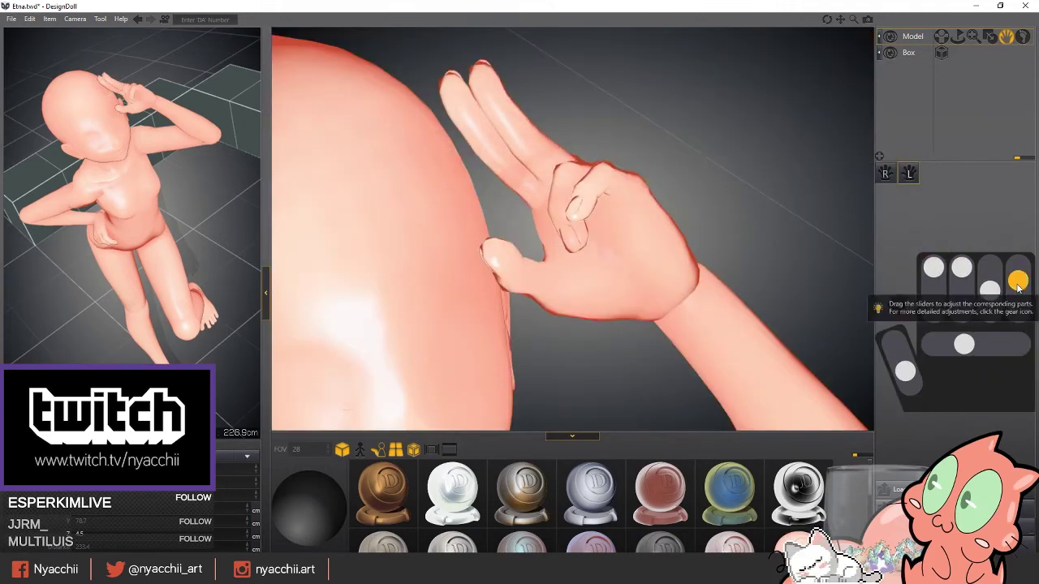
{"action": "left_click_drag", "start_coordinate": [904, 371], "coordinate": [911, 386]}
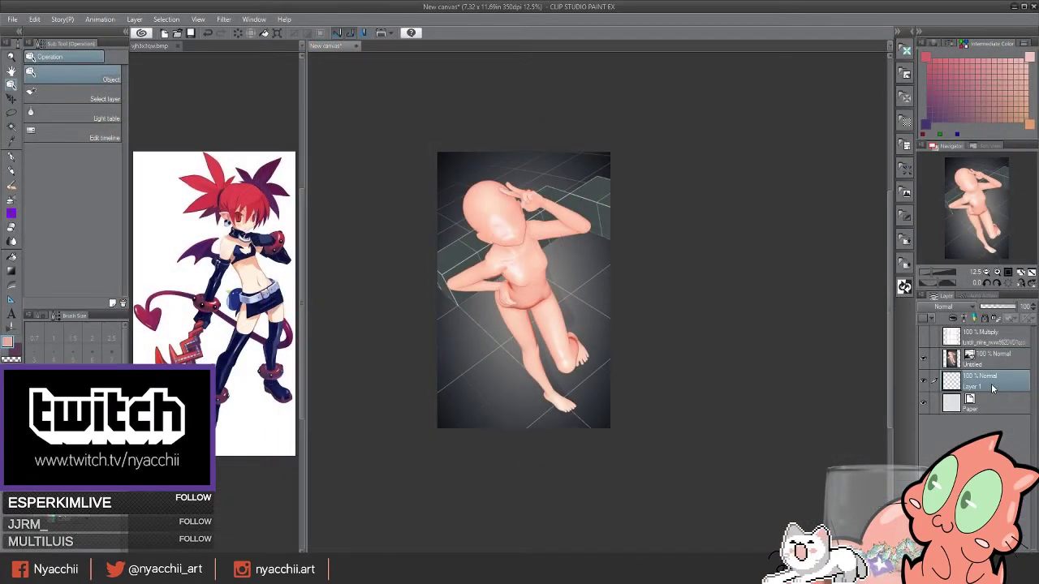
Trace the raised arm, torso and belly in green pencil over the 3D pose layer.
{"action": "left_click", "coordinate": [997, 358]}
{"action": "left_click_drag", "start_coordinate": [996, 309], "coordinate": [1036, 308]}
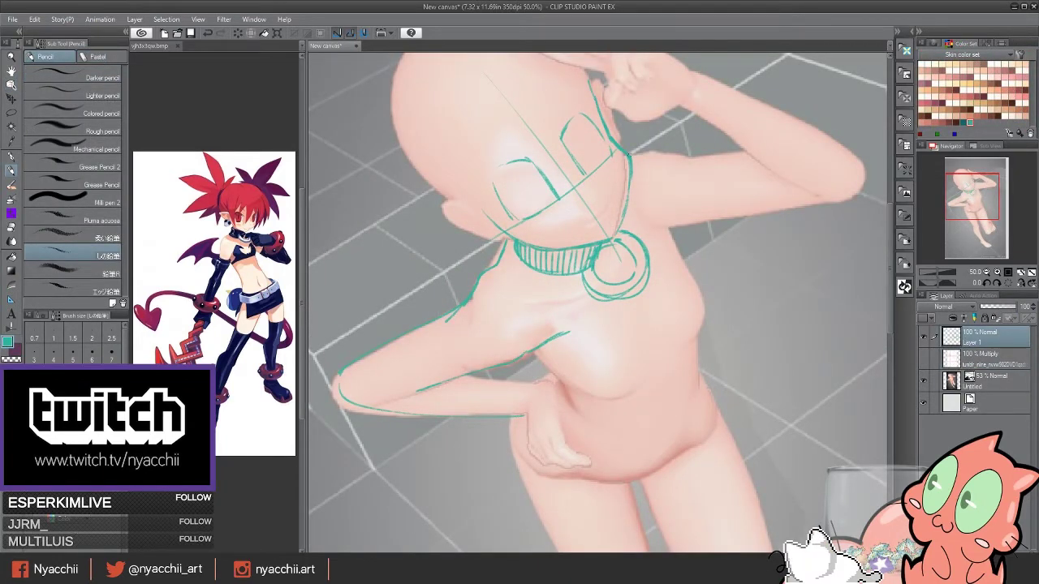
{"action": "left_click_drag", "start_coordinate": [628, 152], "coordinate": [753, 155]}
{"action": "left_click_drag", "start_coordinate": [768, 217], "coordinate": [649, 225]}
{"action": "left_click_drag", "start_coordinate": [811, 198], "coordinate": [706, 77]}
{"action": "left_click_drag", "start_coordinate": [743, 156], "coordinate": [813, 188]}
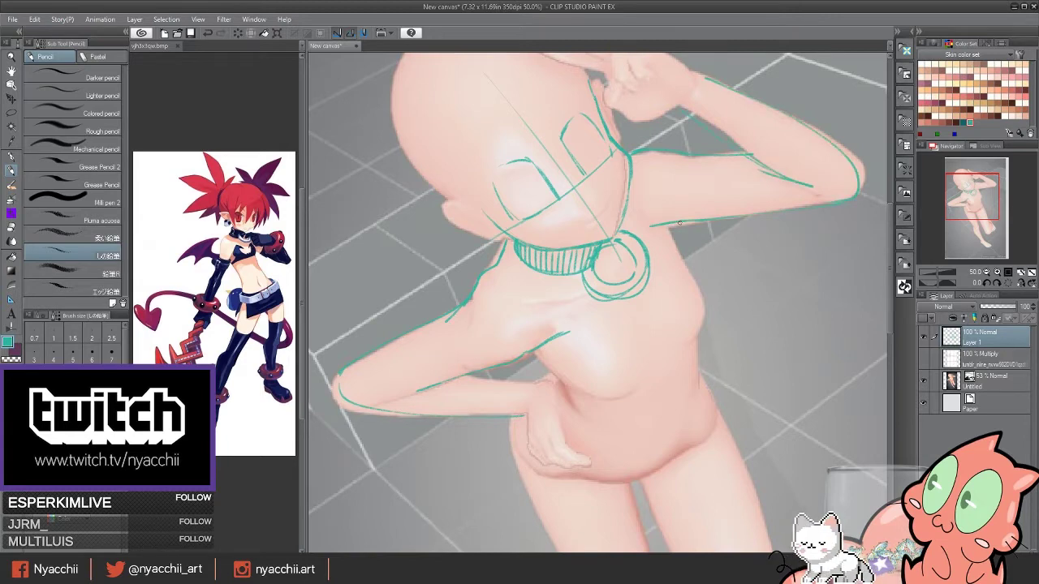
{"action": "left_click_drag", "start_coordinate": [664, 223], "coordinate": [700, 328]}
{"action": "left_click_drag", "start_coordinate": [718, 419], "coordinate": [674, 446]}
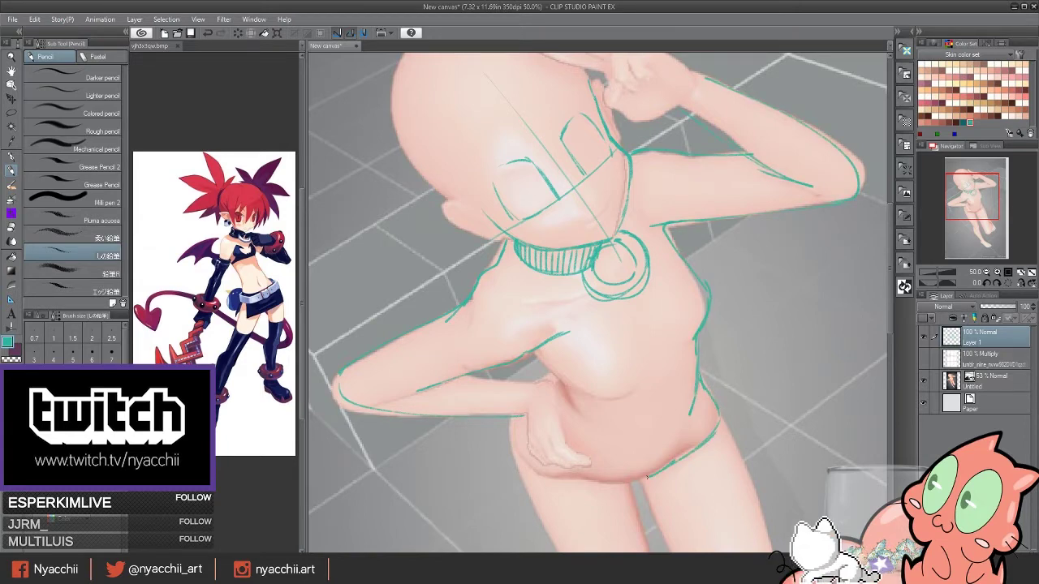
{"action": "left_click_drag", "start_coordinate": [649, 405], "coordinate": [523, 247]}
{"action": "mouse_move", "coordinate": [588, 266]}
{"action": "left_mouse_down"}
{"action": "mouse_move", "coordinate": [511, 325]}
{"action": "mouse_move", "coordinate": [383, 274]}
{"action": "left_mouse_up"}
Lasso the sketched head and rotate it to a new angle.
{"action": "scroll", "coordinate": [676, 245], "scroll_direction": "down", "scroll_amount": 3}
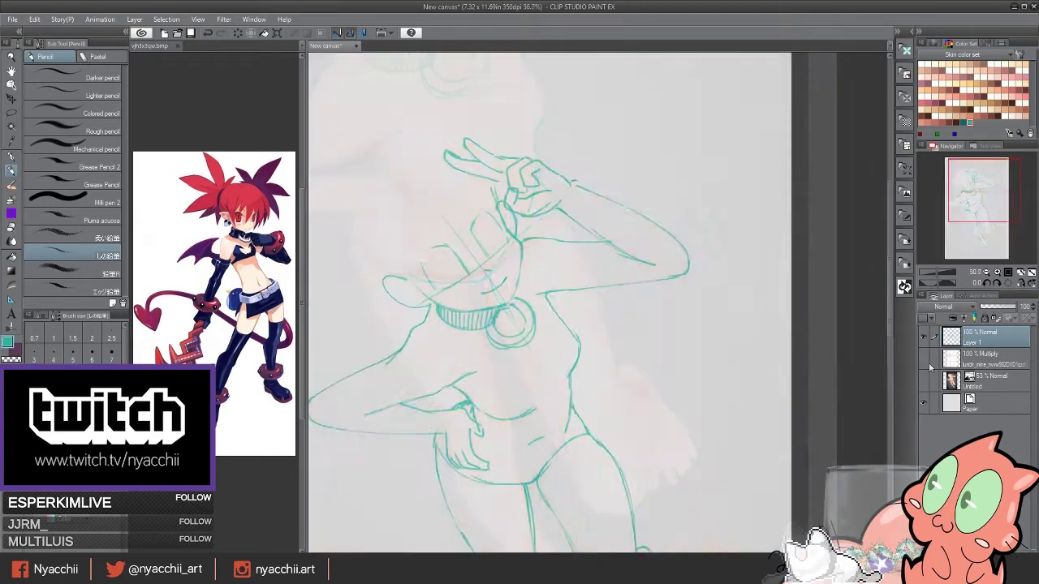
{"action": "scroll", "coordinate": [740, 271], "scroll_direction": "up", "scroll_amount": 1}
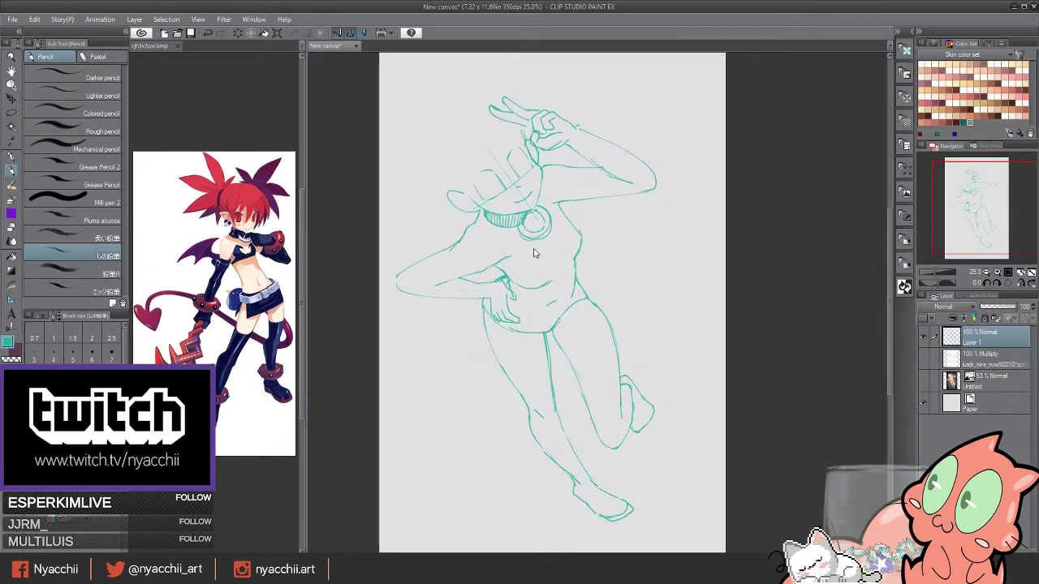
{"action": "key", "text": "m"}
{"action": "left_click_drag", "start_coordinate": [528, 104], "coordinate": [533, 105]}
{"action": "left_click", "coordinate": [529, 107]}
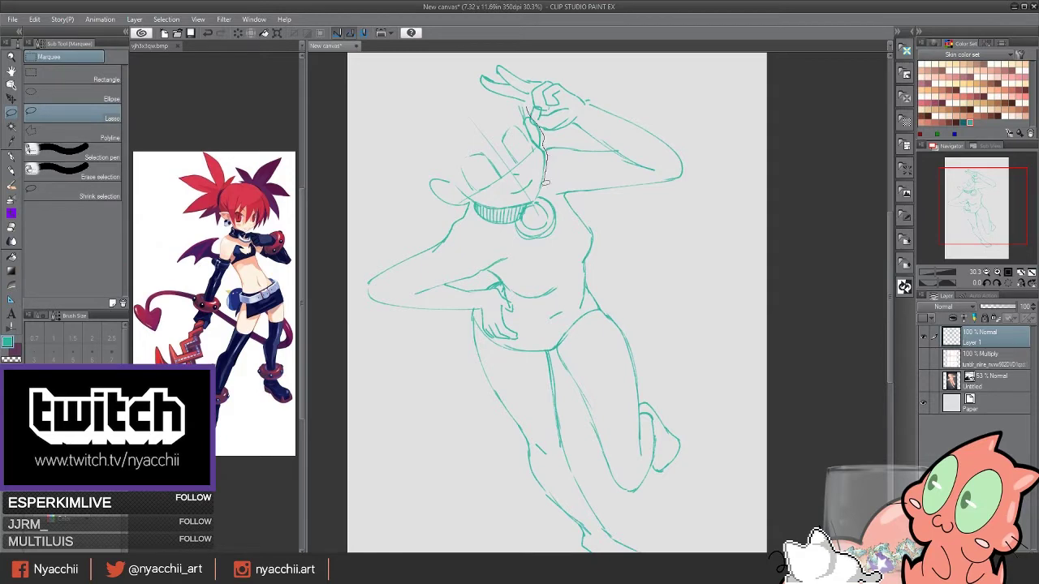
{"action": "left_click_drag", "start_coordinate": [545, 182], "coordinate": [542, 187]}
{"action": "key", "text": "ctrl+t"}
{"action": "mouse_move", "coordinate": [562, 102]}
{"action": "left_mouse_down"}
{"action": "mouse_move", "coordinate": [542, 152]}
{"action": "mouse_move", "coordinate": [622, 135]}
{"action": "left_mouse_up"}
{"action": "scroll", "coordinate": [644, 134], "scroll_direction": "down", "scroll_amount": 1}
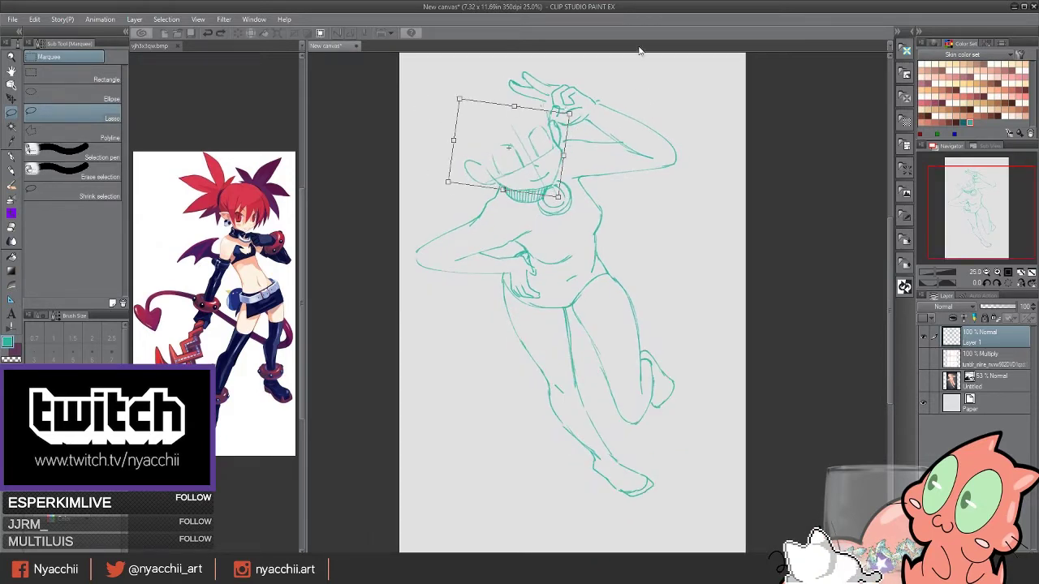
{"action": "left_click_drag", "start_coordinate": [474, 86], "coordinate": [467, 79]}
{"action": "key", "text": "Return"}
{"action": "key", "text": "p"}
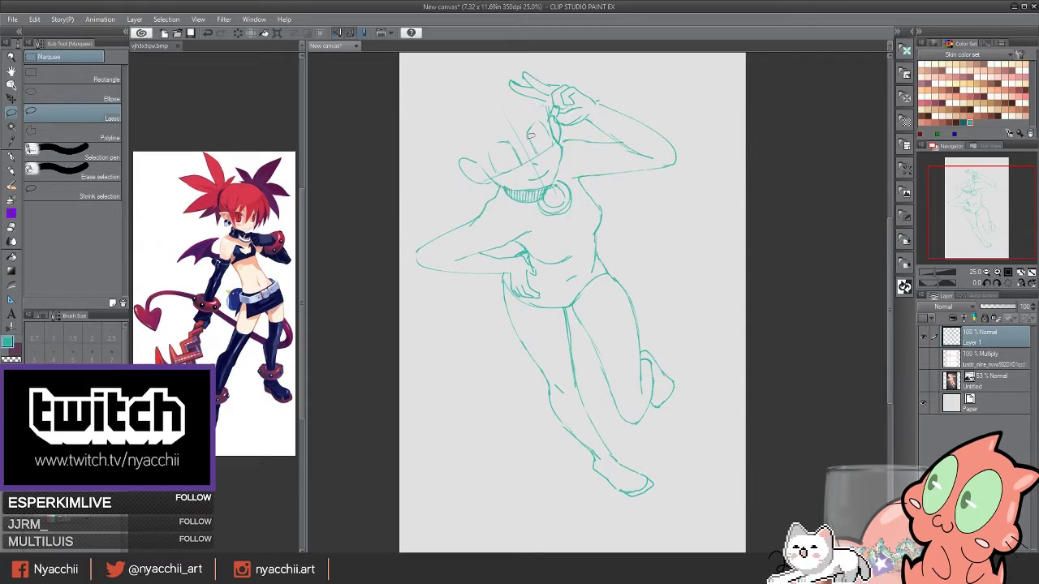
{"action": "scroll", "coordinate": [401, 145], "scroll_direction": "up", "scroll_amount": 3}
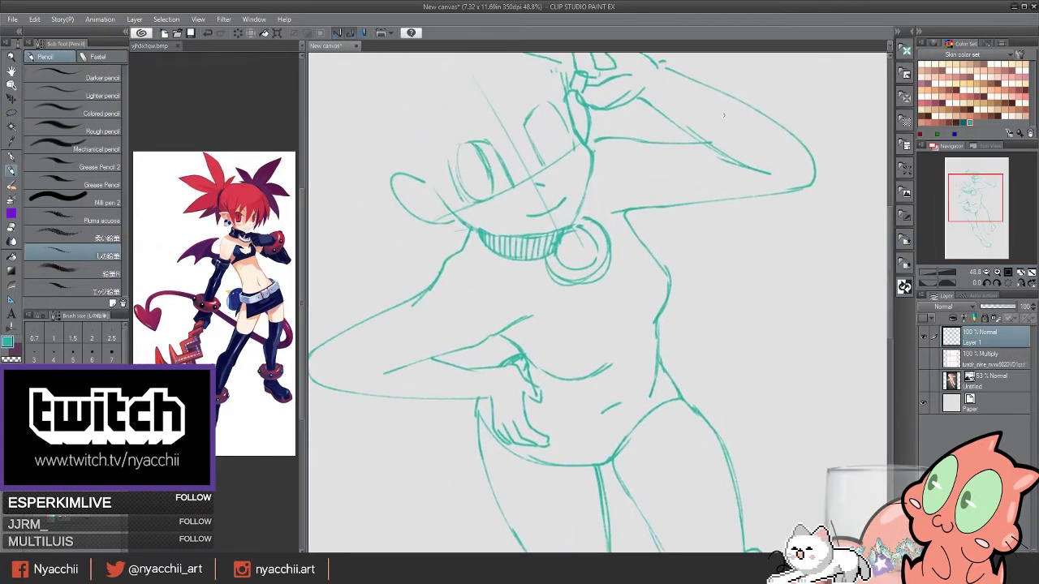
{"action": "scroll", "coordinate": [597, 319], "scroll_direction": "down", "scroll_amount": 3}
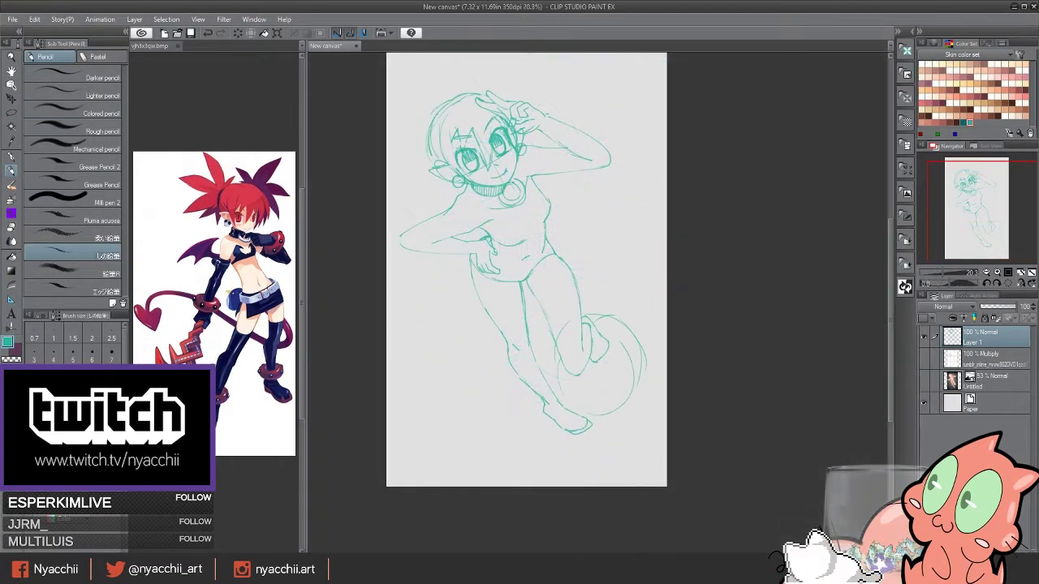
Turn the ball by the foot into a Prinny with X eyes, a mouth and a top spike.
{"action": "mouse_move", "coordinate": [577, 389]}
{"action": "left_mouse_down"}
{"action": "mouse_move", "coordinate": [586, 399]}
{"action": "mouse_move", "coordinate": [620, 391]}
{"action": "left_mouse_up"}
{"action": "left_click_drag", "start_coordinate": [619, 379], "coordinate": [609, 391]}
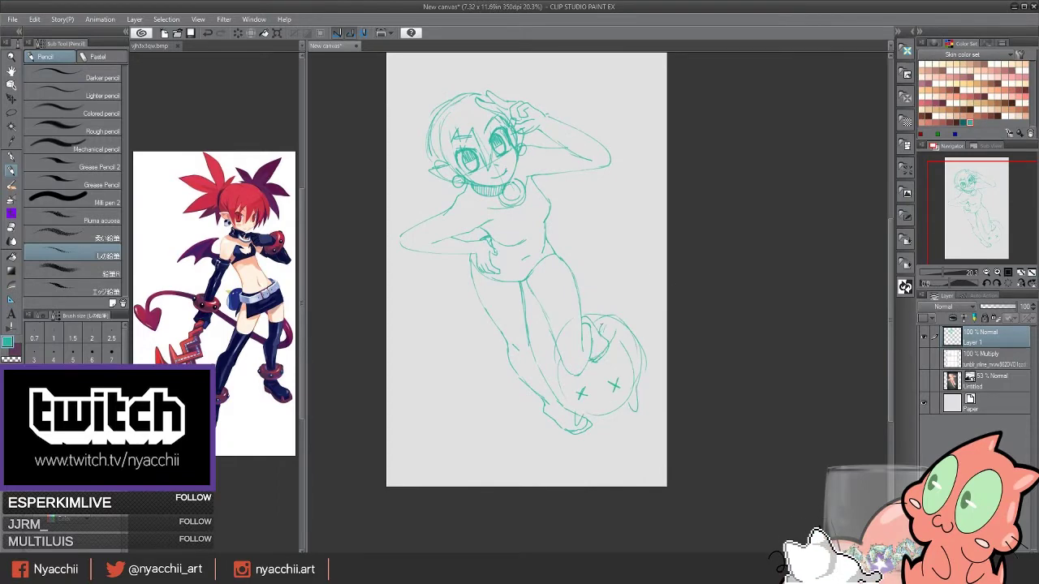
{"action": "left_click", "coordinate": [924, 381]}
{"action": "left_click_drag", "start_coordinate": [632, 318], "coordinate": [638, 336]}
{"action": "left_click", "coordinate": [923, 381]}
{"action": "left_click_drag", "start_coordinate": [595, 405], "coordinate": [606, 406]}
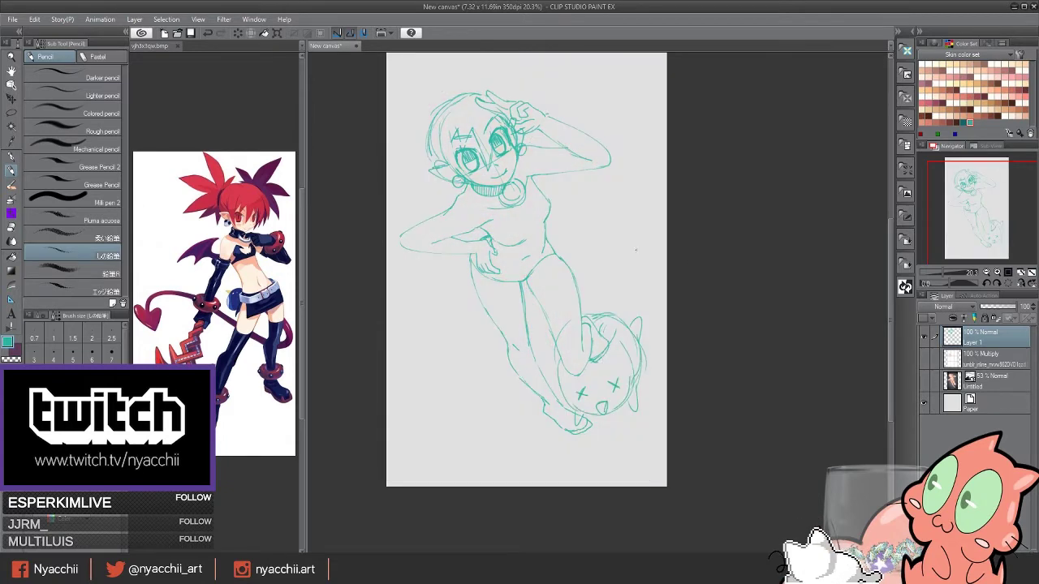
{"action": "left_click_drag", "start_coordinate": [723, 301], "coordinate": [729, 353]}
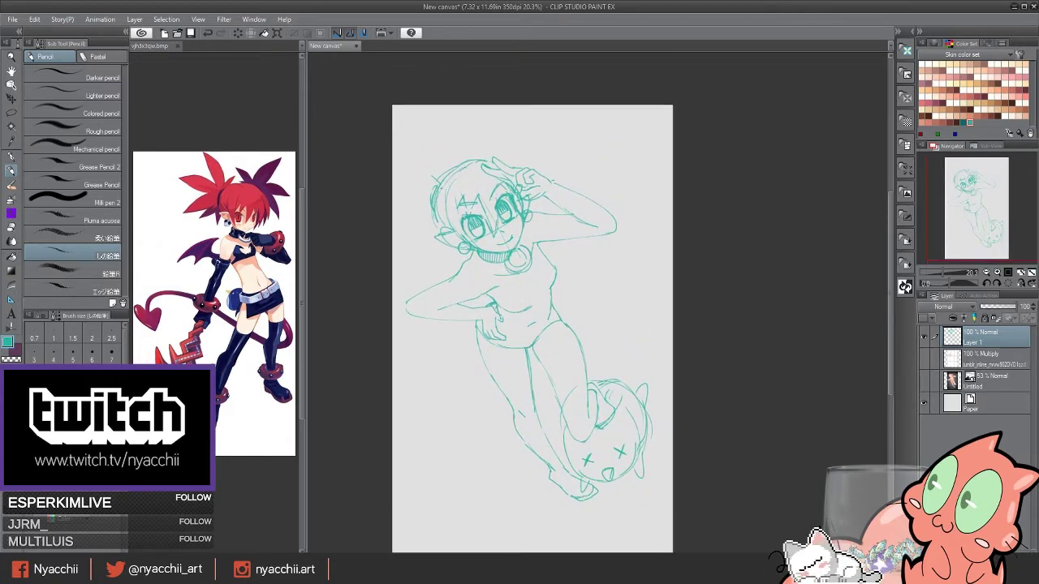
Draw Etna's spiky hair above and left of the head.
{"action": "left_click_drag", "start_coordinate": [445, 180], "coordinate": [436, 156]}
{"action": "left_click_drag", "start_coordinate": [400, 118], "coordinate": [438, 176]}
{"action": "left_click_drag", "start_coordinate": [394, 210], "coordinate": [420, 176]}
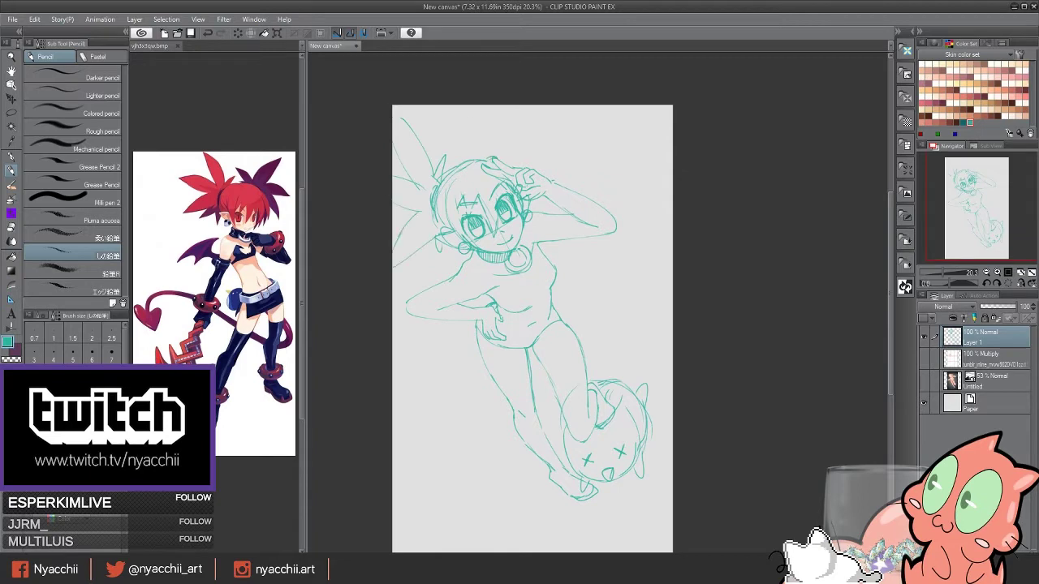
{"action": "left_click_drag", "start_coordinate": [467, 120], "coordinate": [485, 154]}
{"action": "left_click_drag", "start_coordinate": [519, 105], "coordinate": [497, 150]}
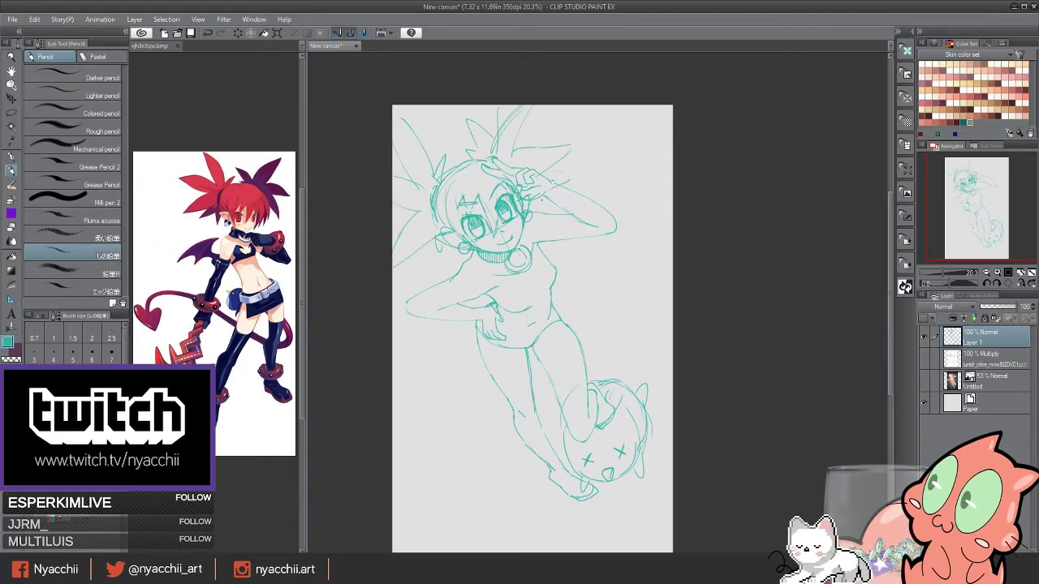
{"action": "left_click_drag", "start_coordinate": [543, 202], "coordinate": [532, 212]}
{"action": "left_click_drag", "start_coordinate": [464, 248], "coordinate": [414, 273]}
{"action": "left_click_drag", "start_coordinate": [425, 268], "coordinate": [405, 280]}
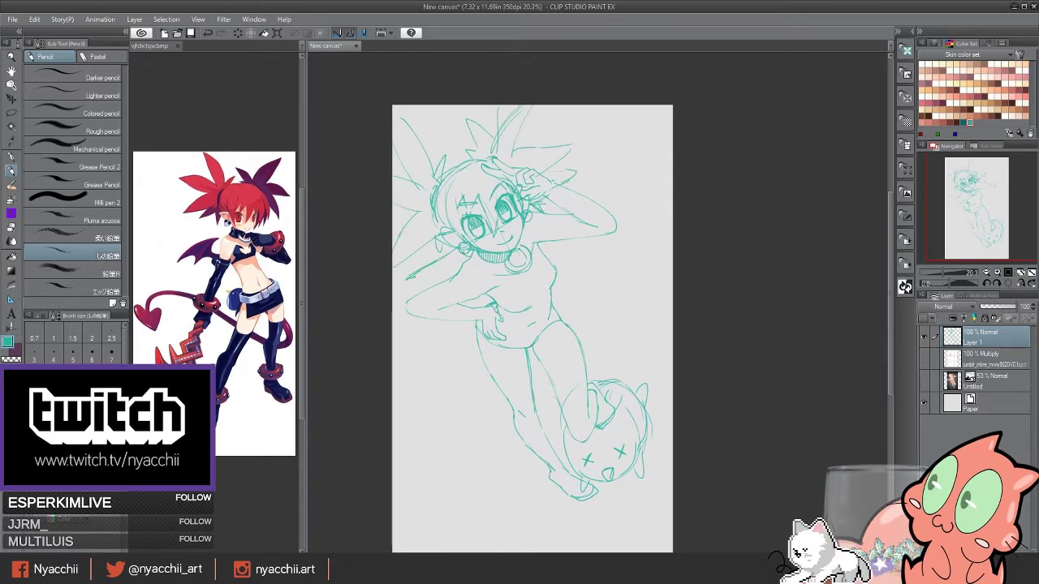
{"action": "scroll", "coordinate": [511, 235], "scroll_direction": "up", "scroll_amount": 2}
{"action": "scroll", "coordinate": [511, 235], "scroll_direction": "up", "scroll_amount": 1}
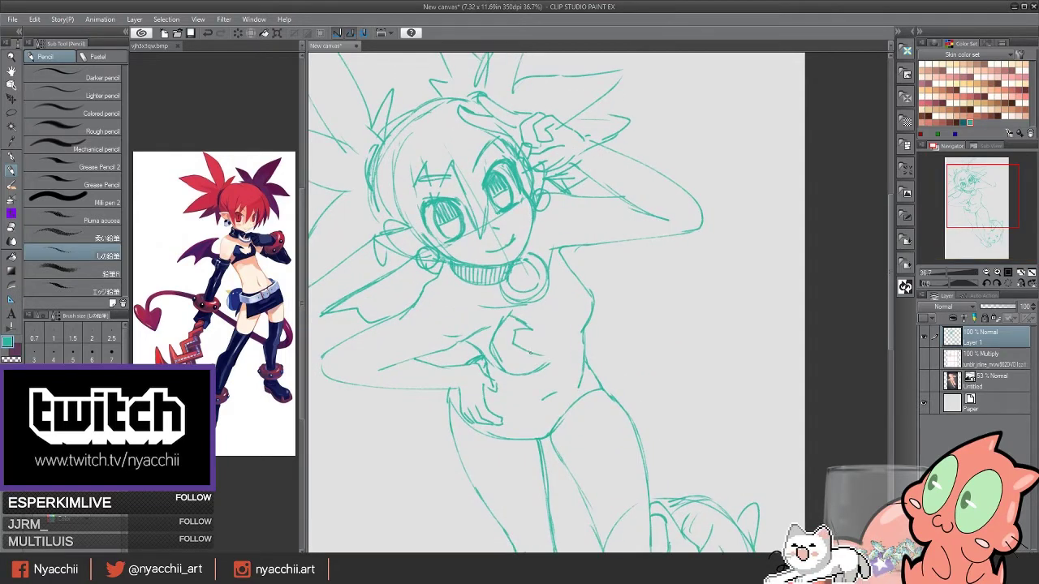
Sketch the zigzag top over the chest and hatch the torso, elbow and forearm.
{"action": "left_click_drag", "start_coordinate": [553, 351], "coordinate": [571, 340]}
{"action": "left_click_drag", "start_coordinate": [560, 283], "coordinate": [581, 276]}
{"action": "left_click_drag", "start_coordinate": [558, 313], "coordinate": [574, 297]}
{"action": "left_click_drag", "start_coordinate": [578, 305], "coordinate": [584, 335]}
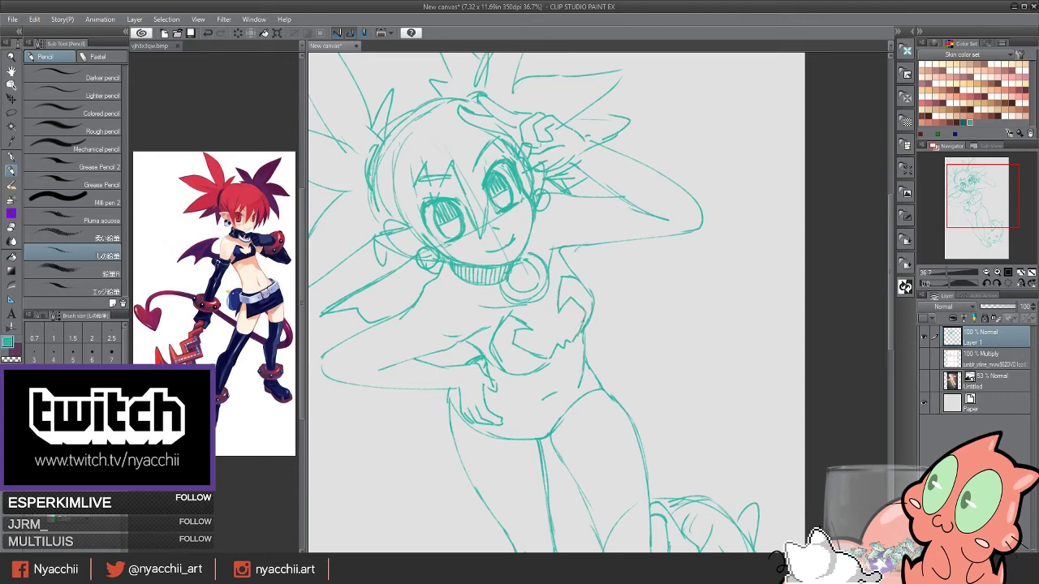
{"action": "mouse_move", "coordinate": [482, 352]}
{"action": "left_mouse_down"}
{"action": "mouse_move", "coordinate": [496, 365]}
{"action": "mouse_move", "coordinate": [524, 324]}
{"action": "mouse_move", "coordinate": [523, 366]}
{"action": "mouse_move", "coordinate": [544, 371]}
{"action": "left_mouse_up"}
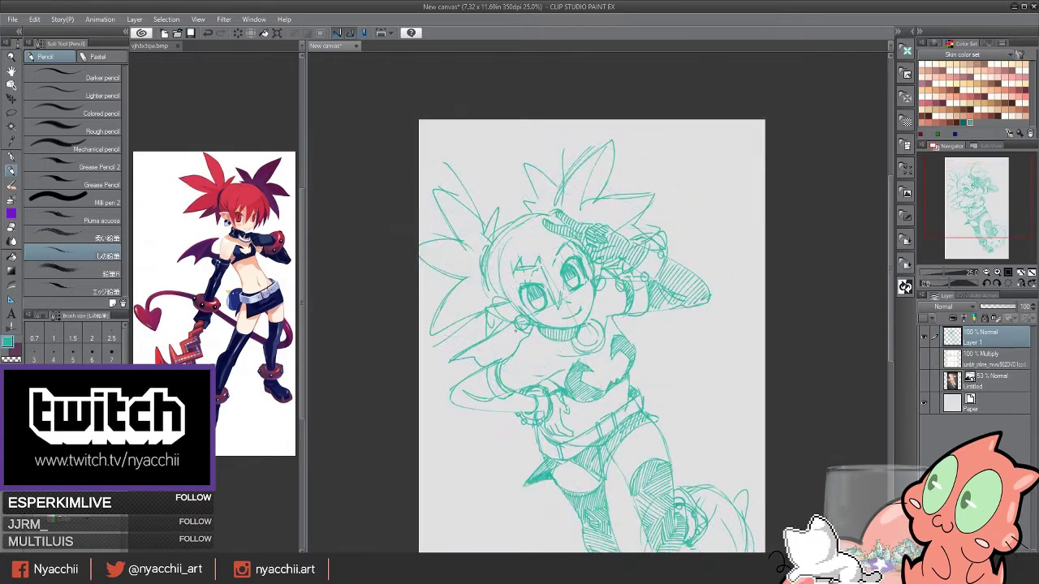
{"action": "left_click_drag", "start_coordinate": [469, 394], "coordinate": [487, 373]}
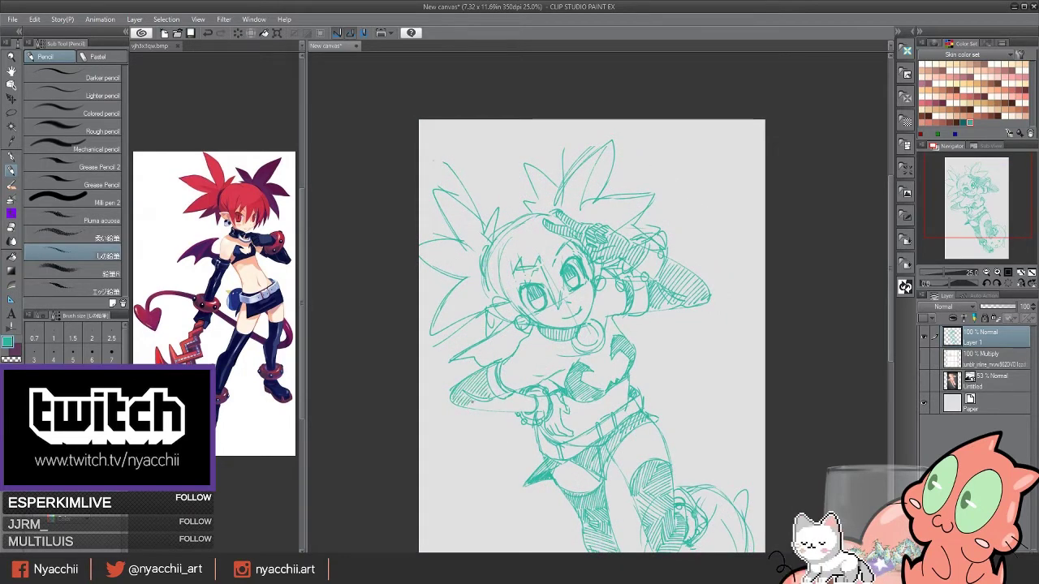
{"action": "mouse_move", "coordinate": [482, 409]}
{"action": "left_mouse_down"}
{"action": "mouse_move", "coordinate": [527, 396]}
{"action": "mouse_move", "coordinate": [563, 409]}
{"action": "mouse_move", "coordinate": [558, 425]}
{"action": "left_mouse_up"}
{"action": "scroll", "coordinate": [614, 410], "scroll_direction": "down", "scroll_amount": 1}
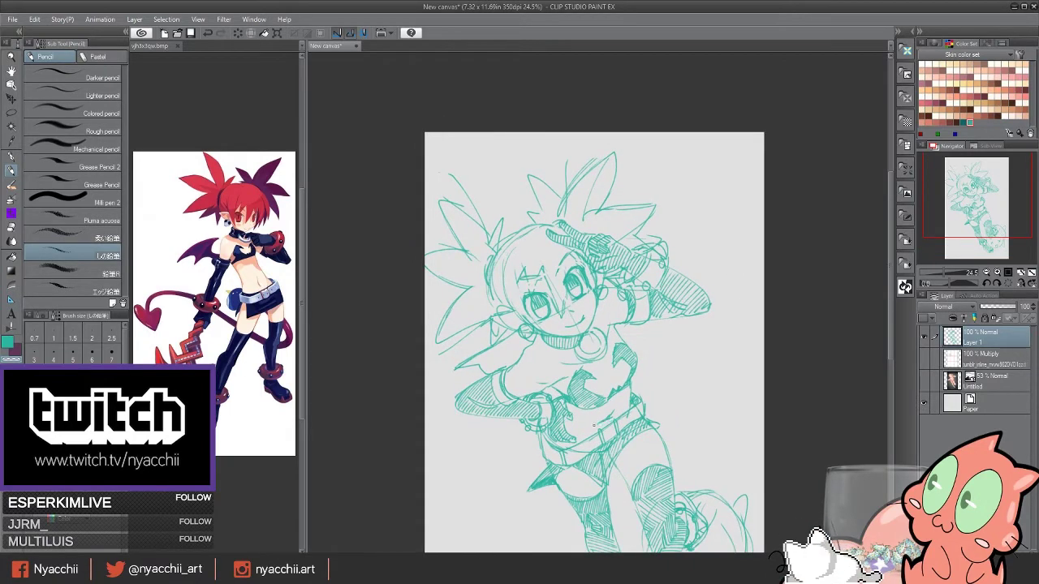
{"action": "scroll", "coordinate": [730, 252], "scroll_direction": "down", "scroll_amount": 2}
{"action": "scroll", "coordinate": [725, 238], "scroll_direction": "up", "scroll_amount": 1}
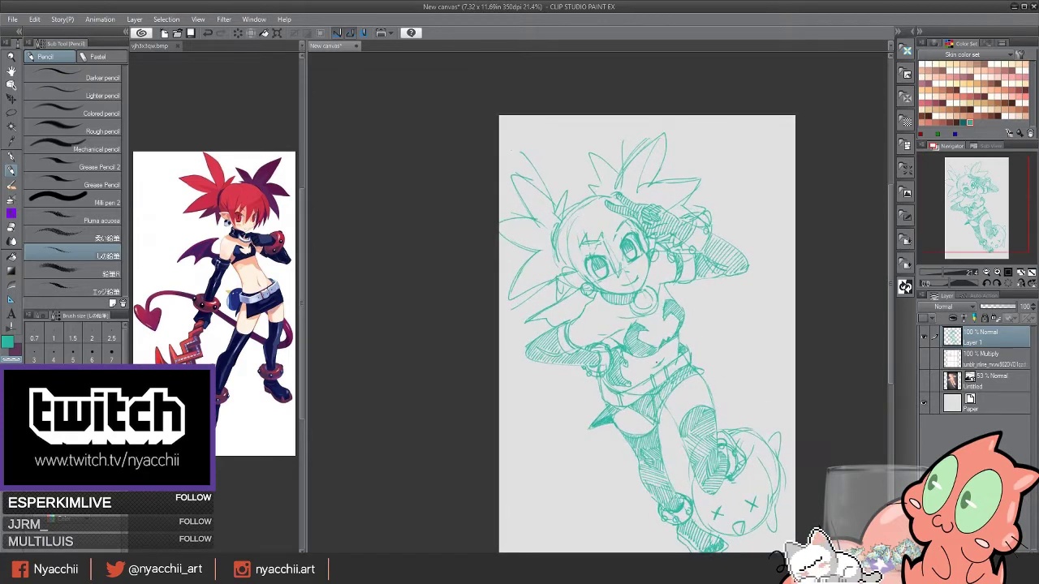
{"action": "scroll", "coordinate": [763, 245], "scroll_direction": "down", "scroll_amount": 2}
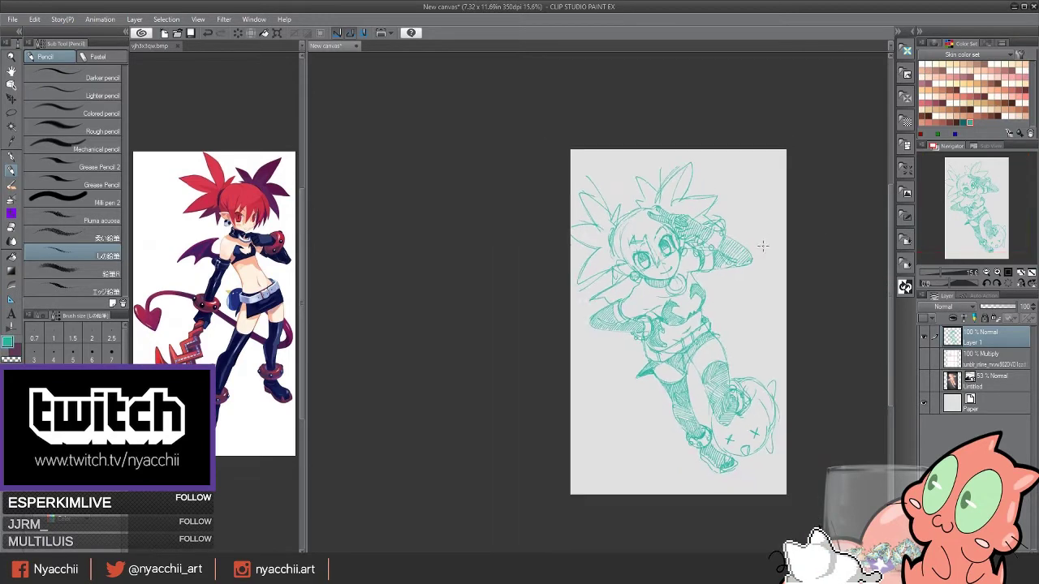
Add a perspective floor grid layer and pencil tile lines at the lower-left and top edges.
{"action": "key", "text": "ctrl+v"}
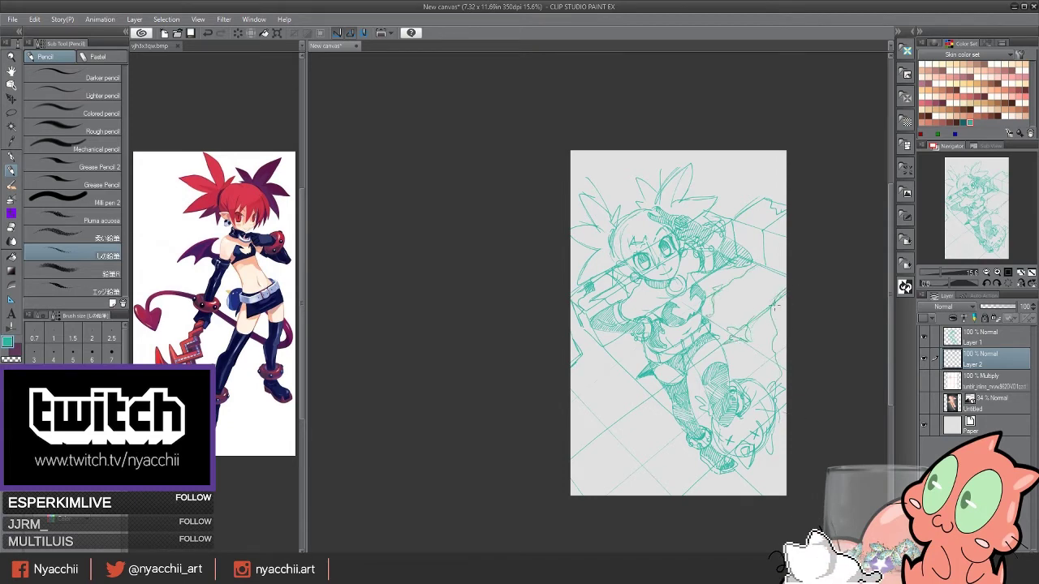
{"action": "mouse_move", "coordinate": [572, 460]}
{"action": "left_mouse_down"}
{"action": "mouse_move", "coordinate": [620, 477]}
{"action": "mouse_move", "coordinate": [607, 452]}
{"action": "left_mouse_up"}
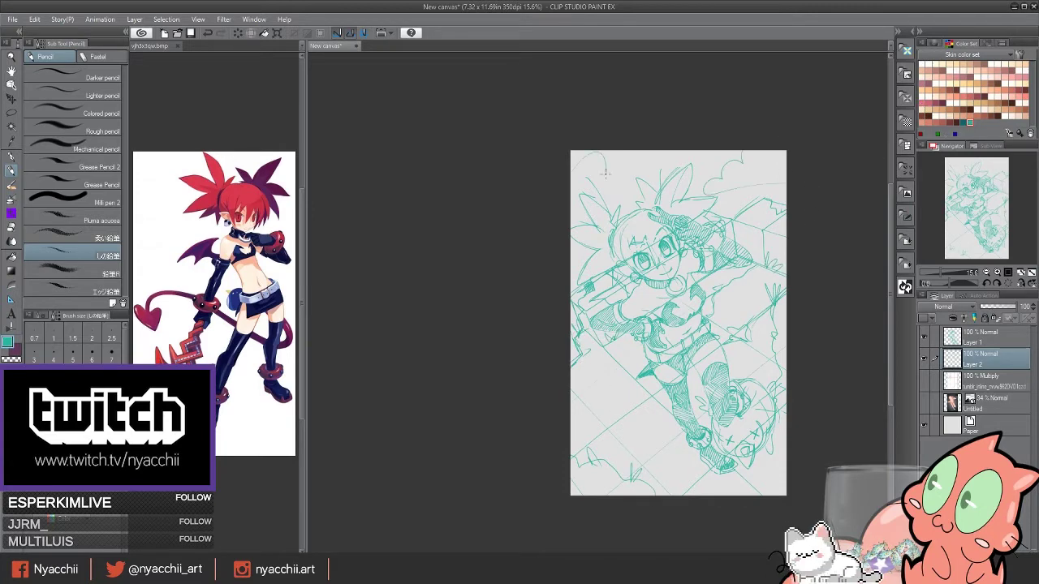
{"action": "left_click_drag", "start_coordinate": [604, 172], "coordinate": [671, 171]}
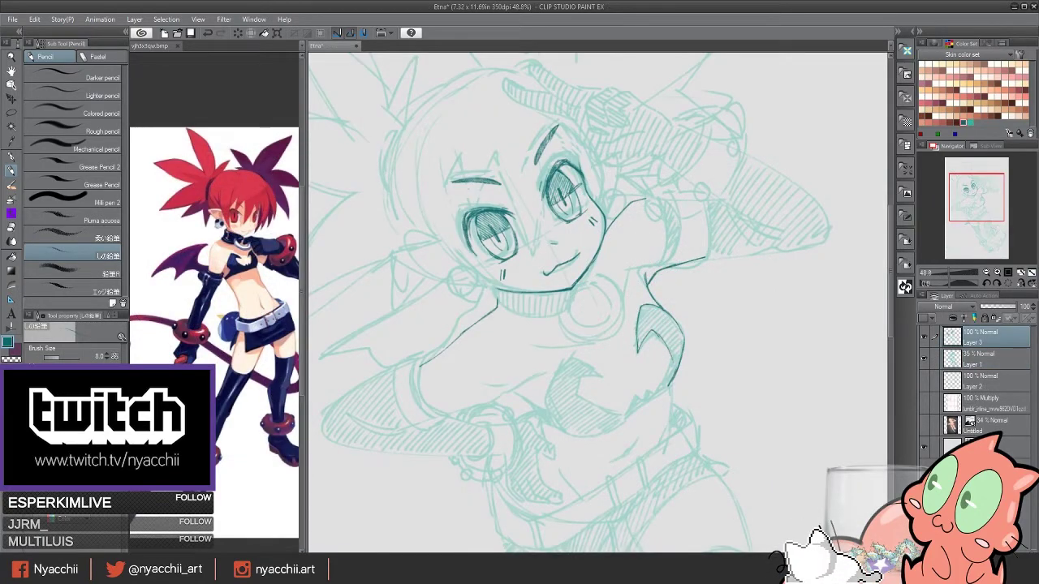
Ink the curves inside the heart-shaped top and draw the earring hanging from Etna's ear.
{"action": "left_click_drag", "start_coordinate": [648, 329], "coordinate": [664, 386]}
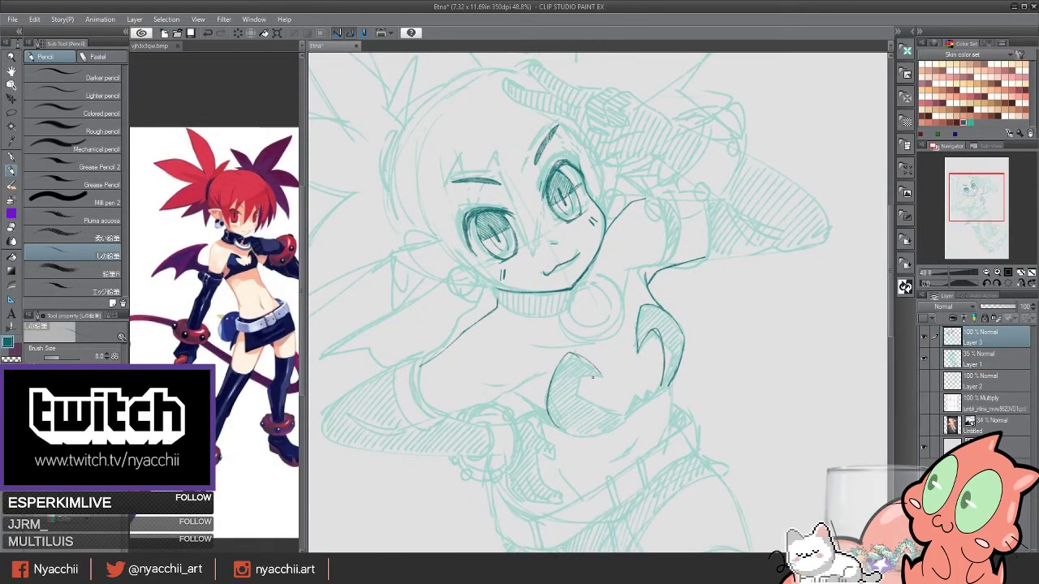
{"action": "left_click_drag", "start_coordinate": [593, 376], "coordinate": [596, 399]}
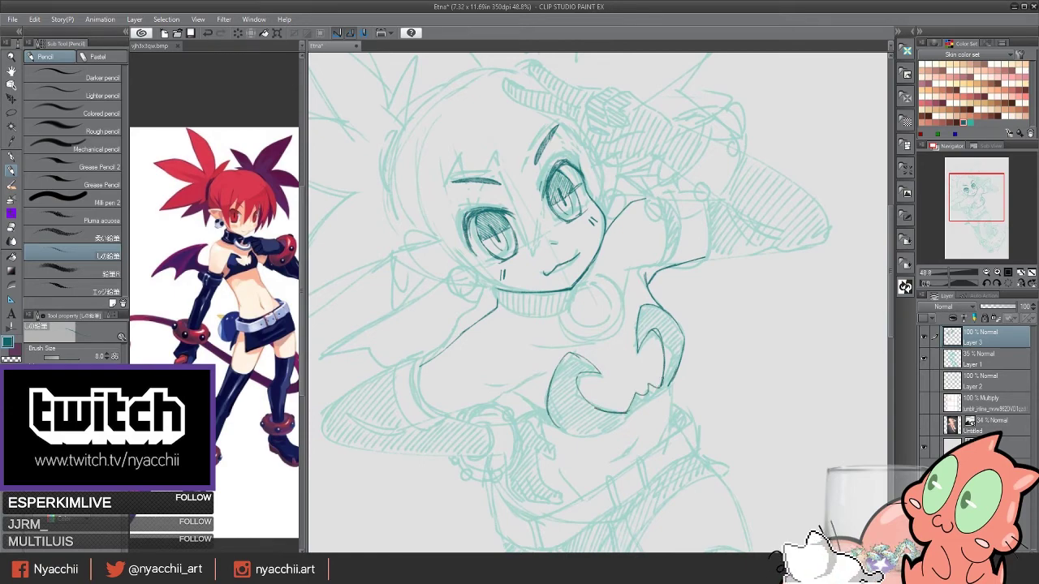
{"action": "left_click_drag", "start_coordinate": [610, 430], "coordinate": [472, 341]}
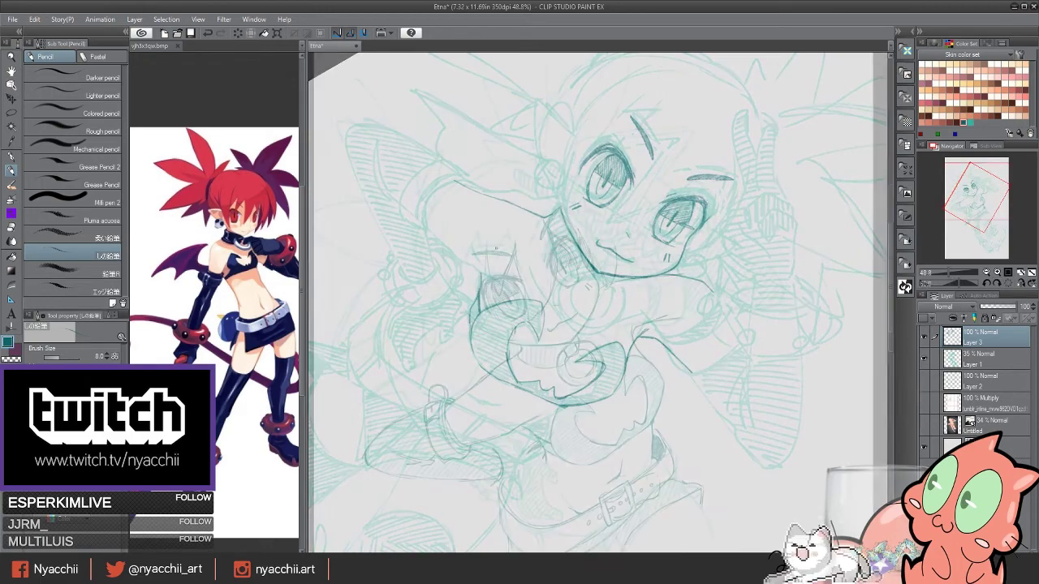
{"action": "left_click_drag", "start_coordinate": [495, 214], "coordinate": [568, 284]}
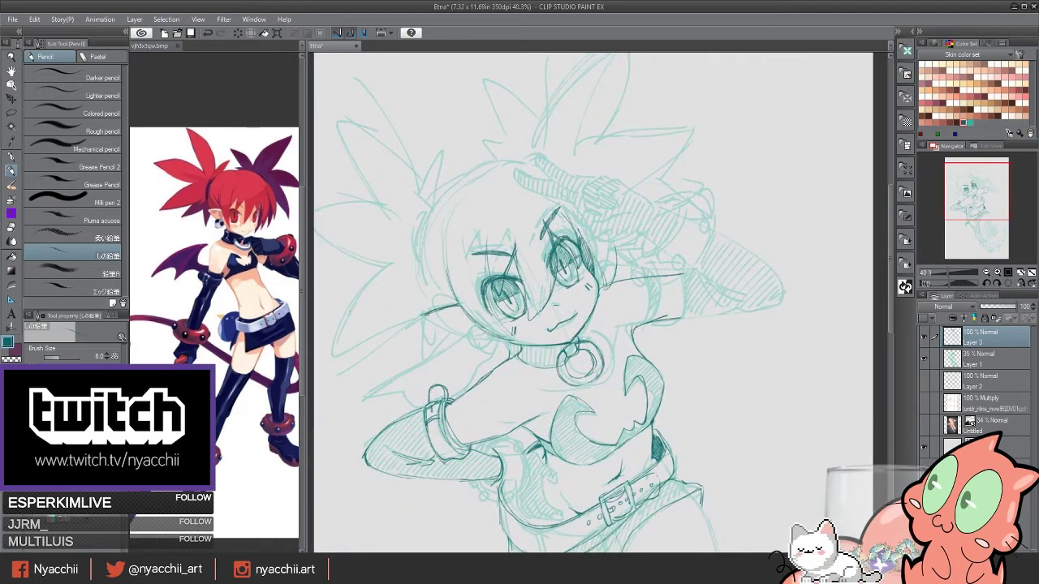
{"action": "left_click_drag", "start_coordinate": [469, 330], "coordinate": [474, 344]}
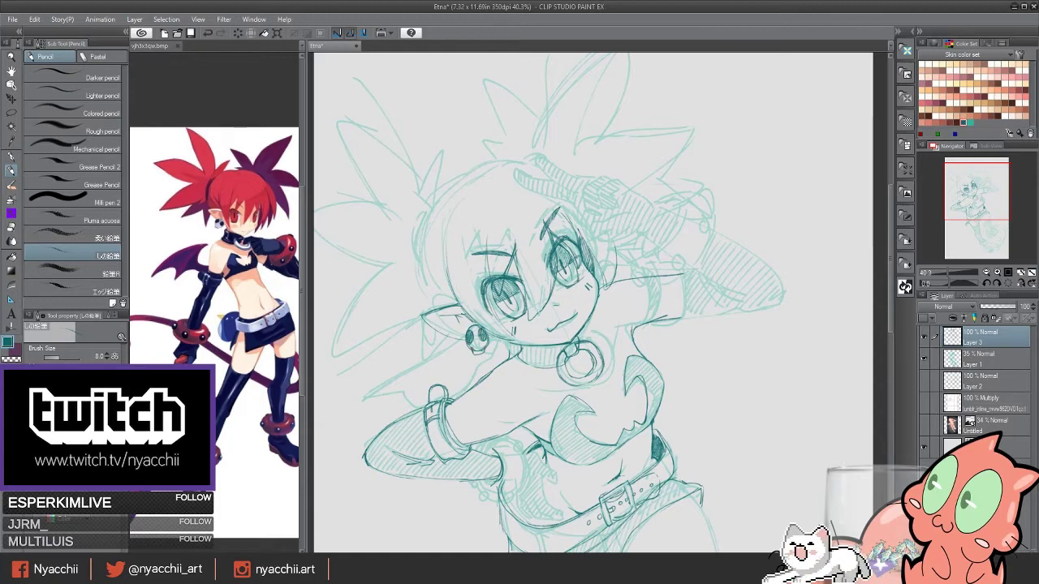
Switch to a lighter teal and add short strokes around the ear.
{"action": "left_click", "coordinate": [970, 122]}
{"action": "scroll", "coordinate": [690, 326], "scroll_direction": "down", "scroll_amount": 3}
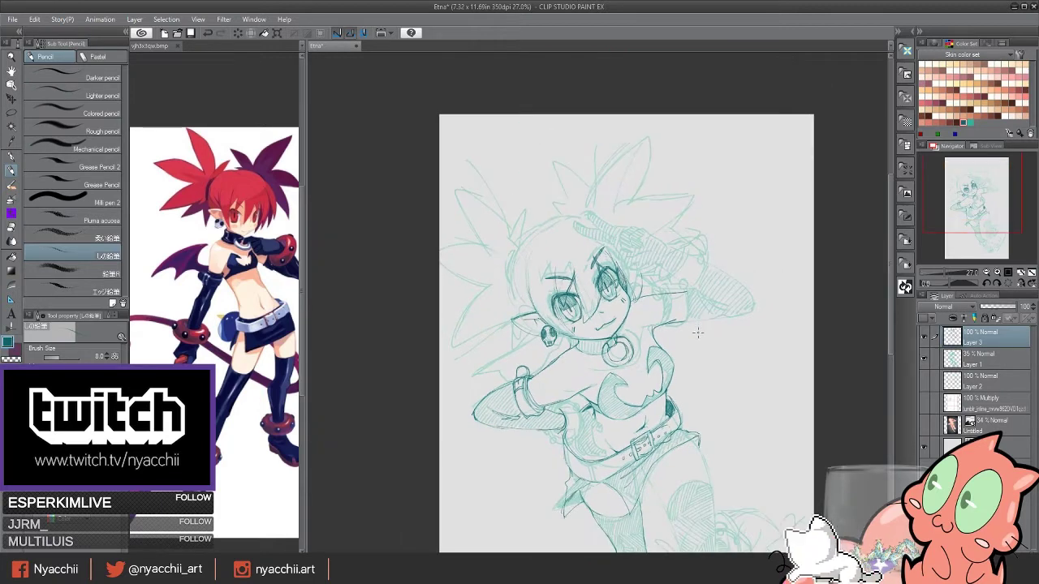
{"action": "scroll", "coordinate": [695, 332], "scroll_direction": "up", "scroll_amount": 2}
{"action": "scroll", "coordinate": [695, 332], "scroll_direction": "up", "scroll_amount": 2}
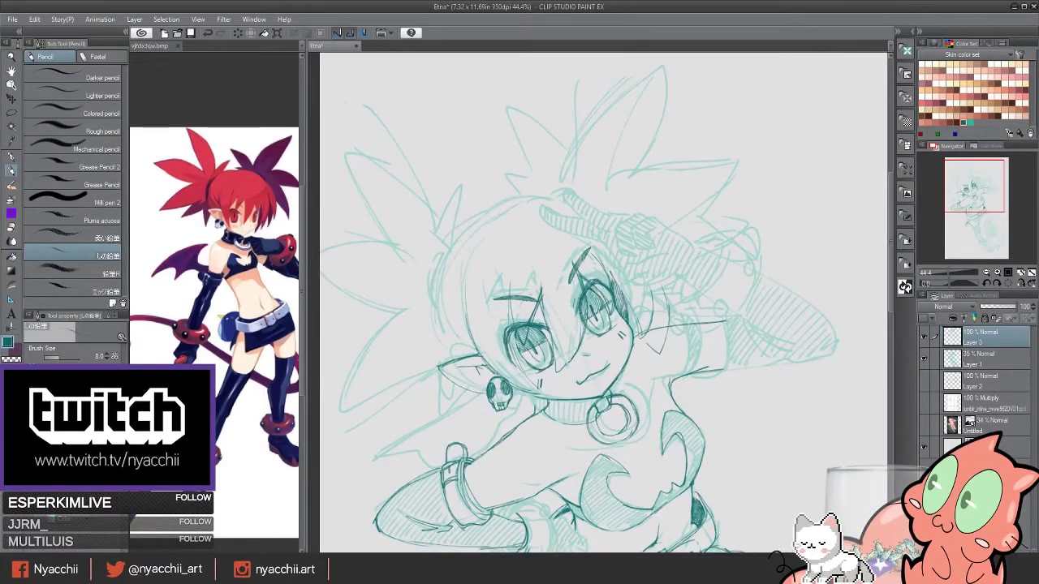
{"action": "mouse_move", "coordinate": [651, 311]}
{"action": "left_mouse_down"}
{"action": "mouse_move", "coordinate": [653, 357]}
{"action": "mouse_move", "coordinate": [623, 377]}
{"action": "left_mouse_up"}
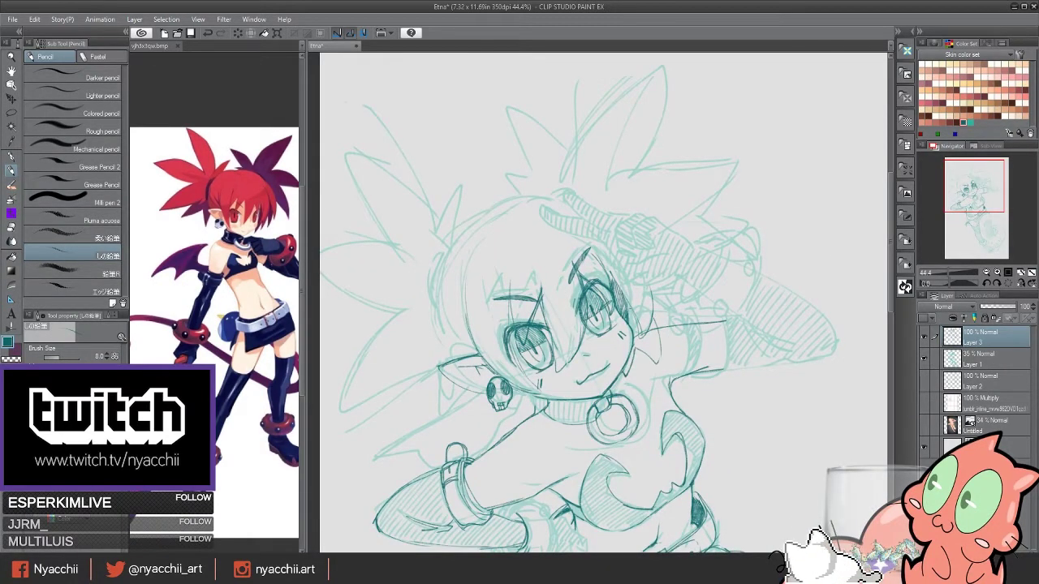
{"action": "mouse_move", "coordinate": [658, 323]}
{"action": "left_mouse_down"}
{"action": "mouse_move", "coordinate": [647, 357]}
{"action": "mouse_move", "coordinate": [624, 376]}
{"action": "left_mouse_up"}
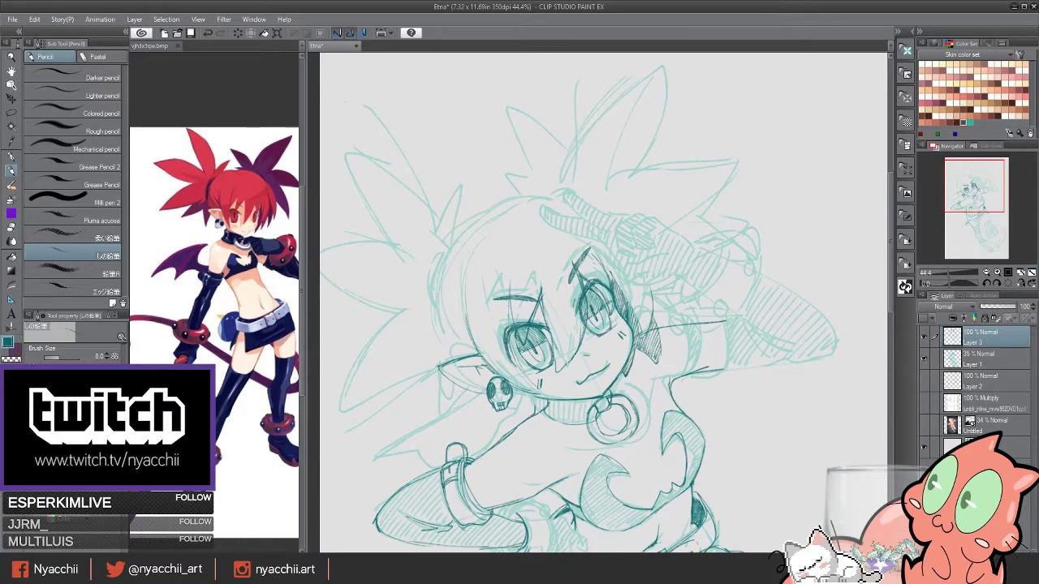
Compare by toggling the sketch layer, then add a stroke along the top of the head.
{"action": "scroll", "coordinate": [690, 346], "scroll_direction": "down", "scroll_amount": 2}
{"action": "scroll", "coordinate": [708, 346], "scroll_direction": "down", "scroll_amount": 2}
{"action": "left_click", "coordinate": [924, 359]}
{"action": "left_click", "coordinate": [923, 359]}
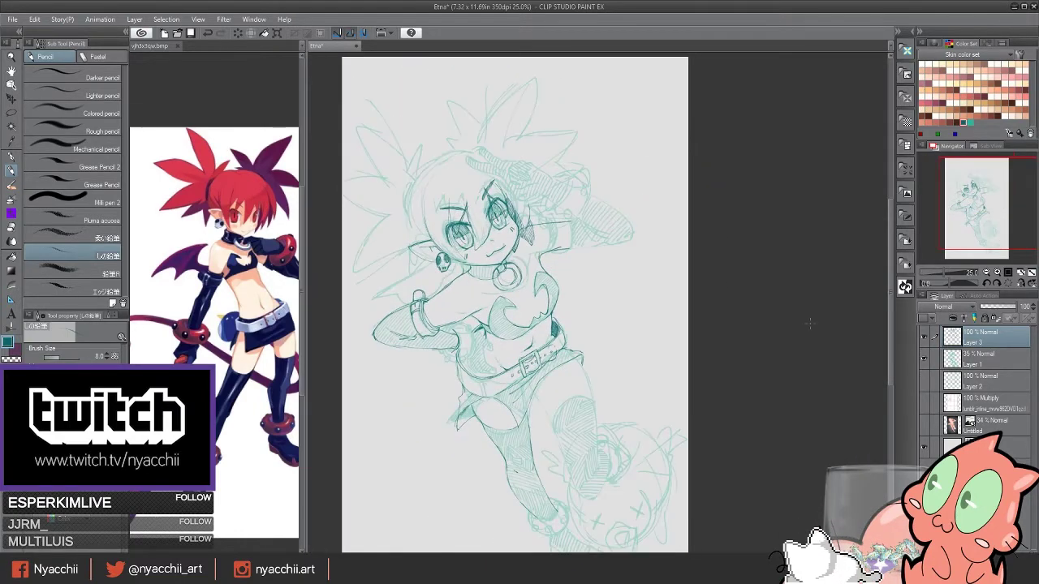
{"action": "scroll", "coordinate": [575, 118], "scroll_direction": "up", "scroll_amount": 2}
{"action": "left_click_drag", "start_coordinate": [575, 118], "coordinate": [567, 160]}
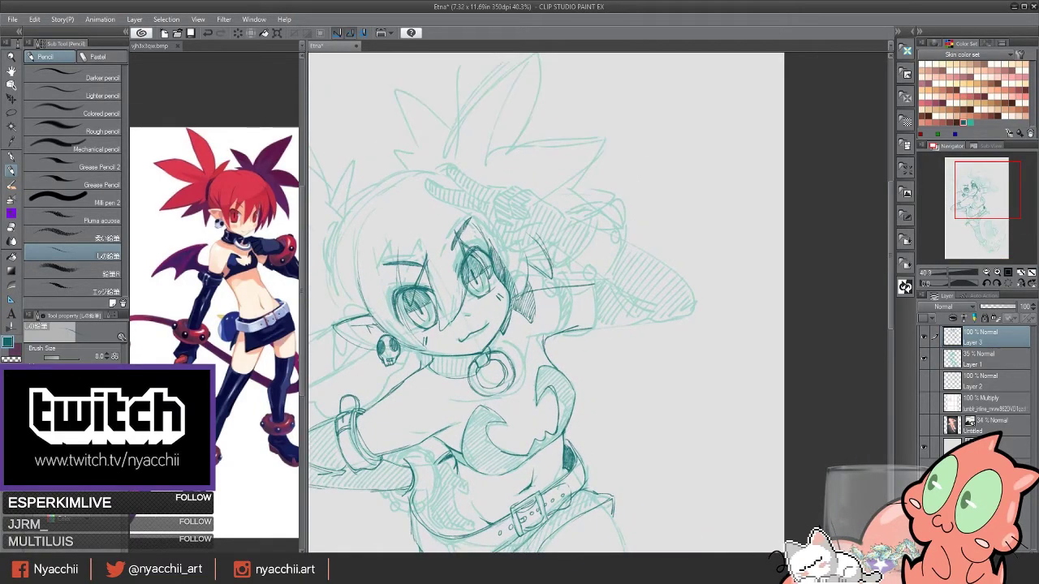
{"action": "left_click_drag", "start_coordinate": [451, 170], "coordinate": [484, 172]}
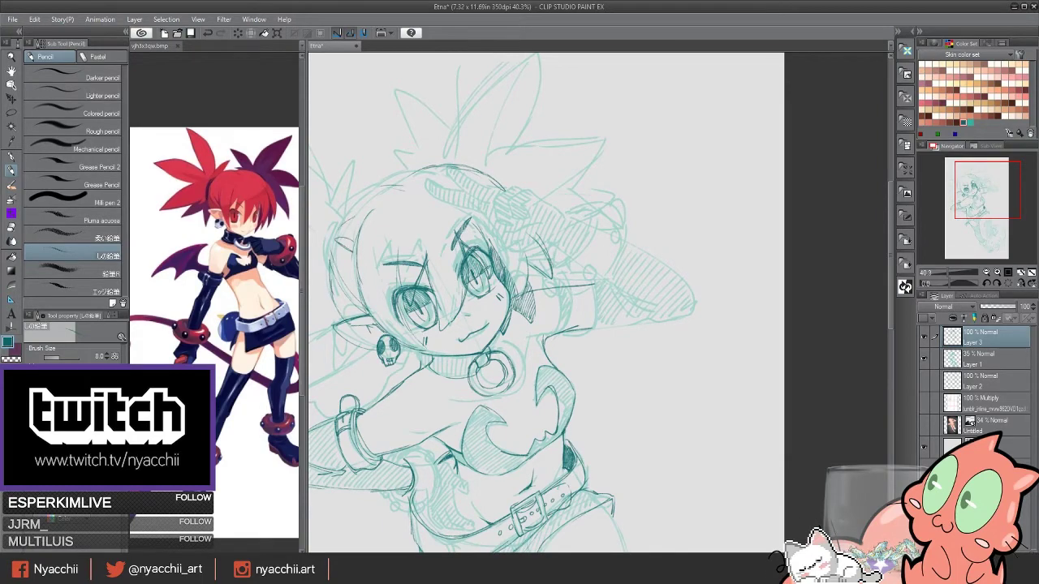
Hatch the lower legs and the area around the Prinny.
{"action": "key", "text": "ctrl+minus"}
{"action": "left_click_drag", "start_coordinate": [487, 406], "coordinate": [470, 211]}
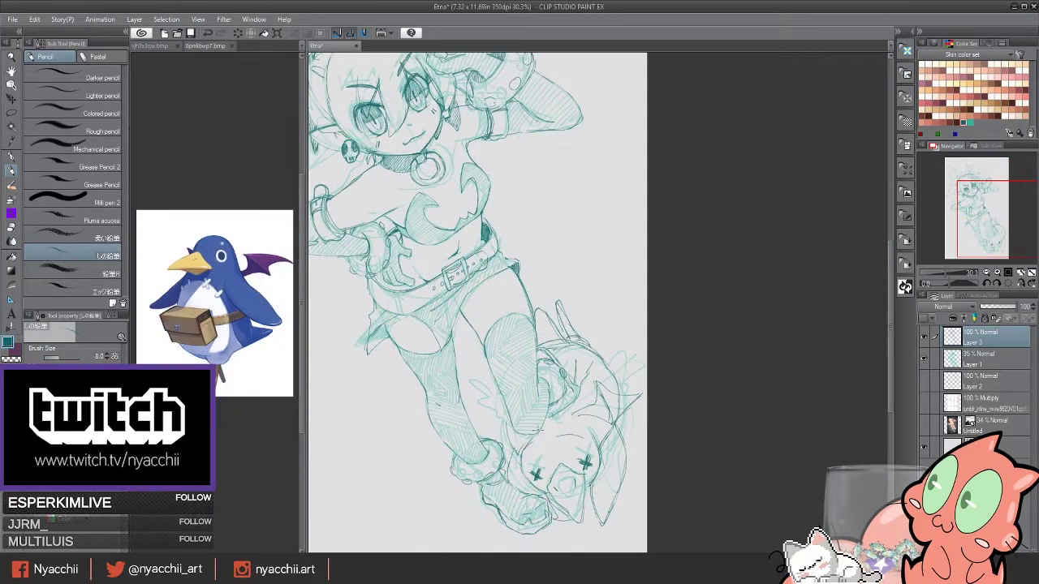
{"action": "mouse_move", "coordinate": [497, 440]}
{"action": "left_mouse_down"}
{"action": "mouse_move", "coordinate": [510, 432]}
{"action": "mouse_move", "coordinate": [500, 403]}
{"action": "left_mouse_up"}
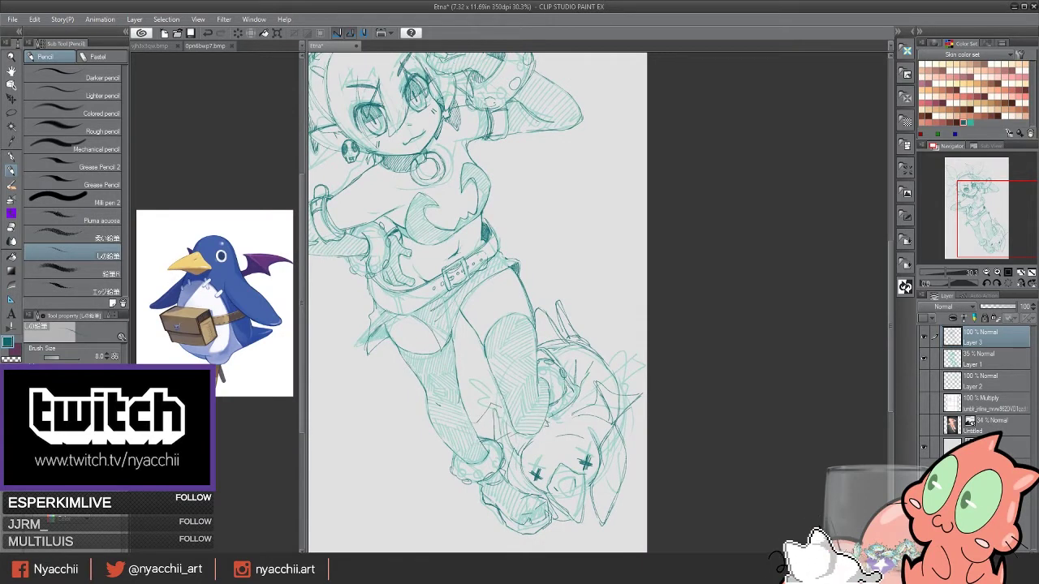
{"action": "left_click_drag", "start_coordinate": [618, 424], "coordinate": [641, 391]}
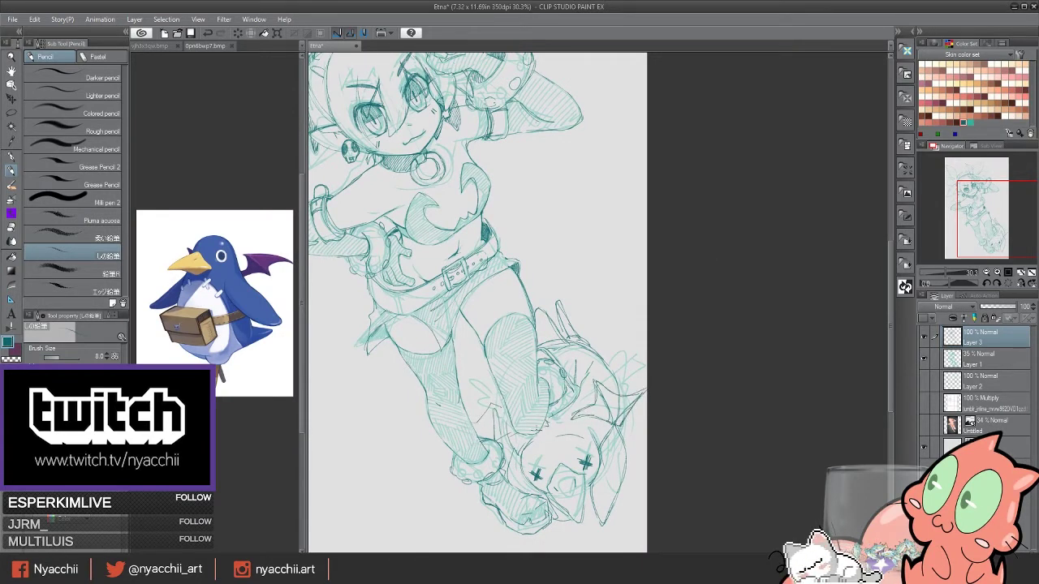
{"action": "left_click_drag", "start_coordinate": [497, 406], "coordinate": [475, 433]}
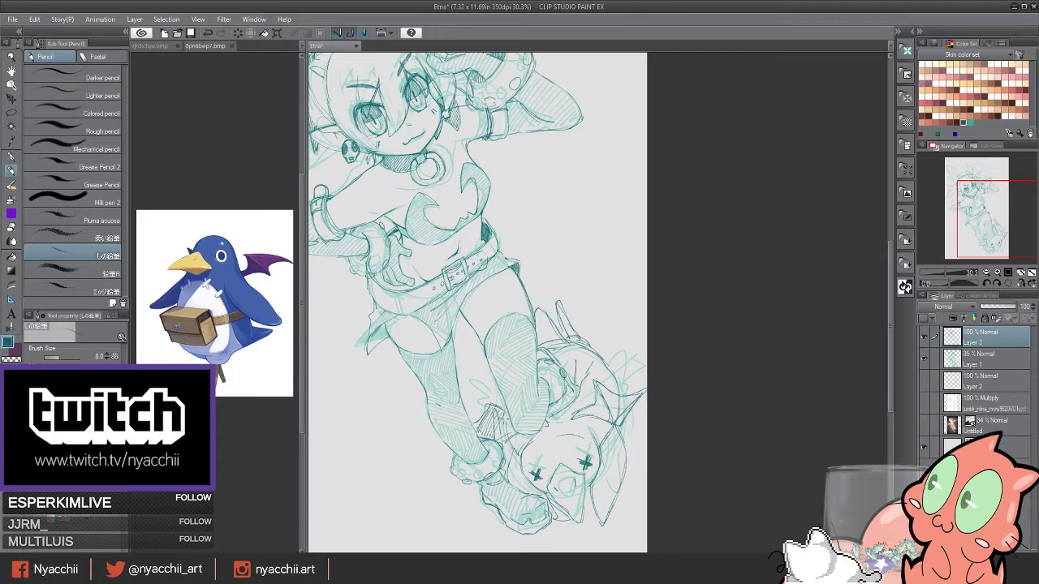
{"action": "mouse_move", "coordinate": [574, 420]}
{"action": "left_mouse_down"}
{"action": "mouse_move", "coordinate": [607, 384]}
{"action": "mouse_move", "coordinate": [633, 394]}
{"action": "left_mouse_up"}
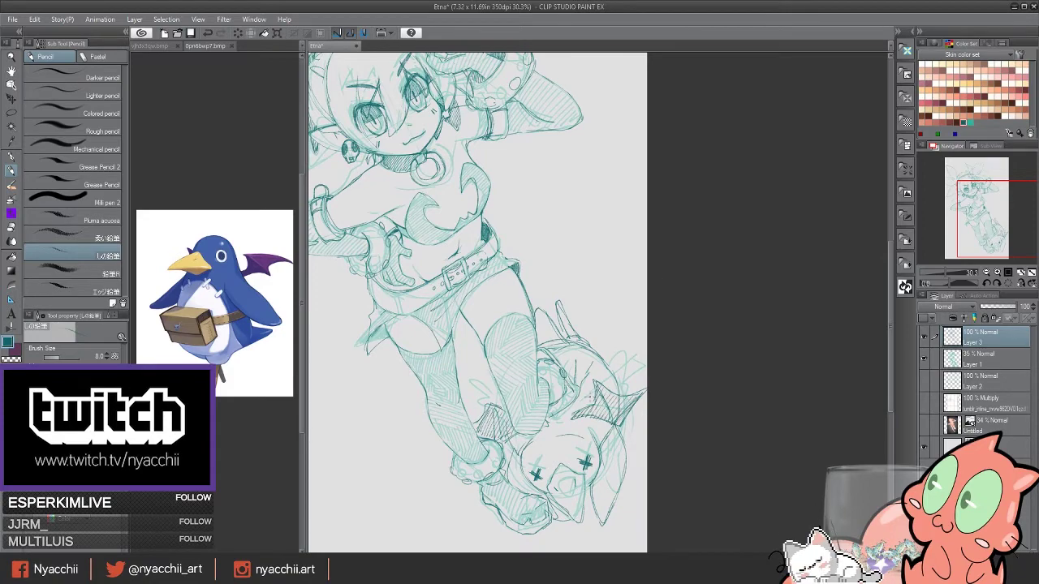
{"action": "scroll", "coordinate": [578, 406], "scroll_direction": "up", "scroll_amount": 1}
{"action": "scroll", "coordinate": [486, 300], "scroll_direction": "down", "scroll_amount": 4}
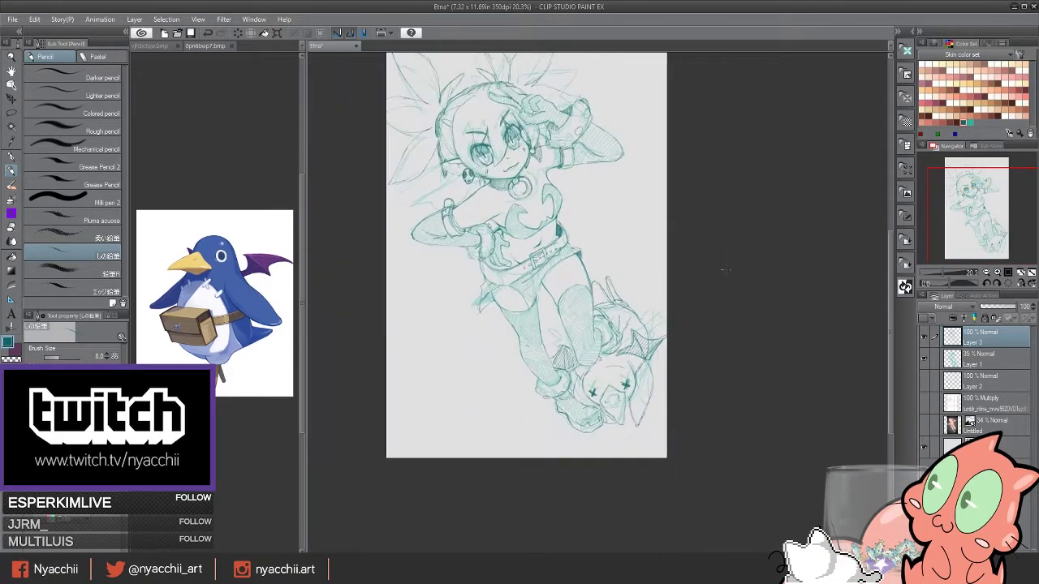
Hide the faint rough sketch layer after comparing it.
{"action": "left_click", "coordinate": [924, 357]}
{"action": "left_click", "coordinate": [923, 358]}
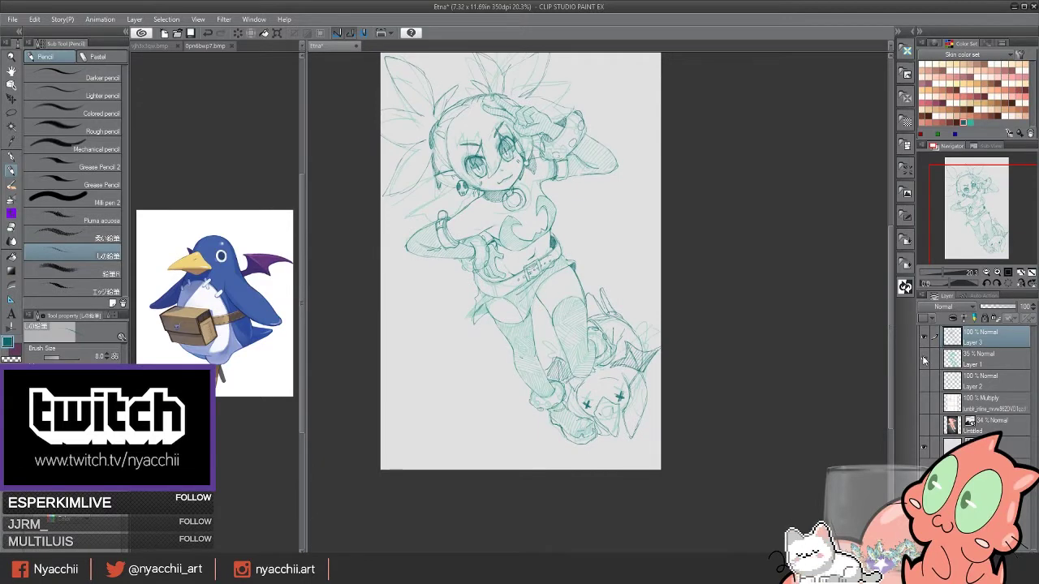
{"action": "left_click", "coordinate": [923, 359]}
{"action": "scroll", "coordinate": [640, 386], "scroll_direction": "up", "scroll_amount": 2}
Lasso and nudge the Prinny's left and right X eyes into place.
{"action": "key", "text": "m"}
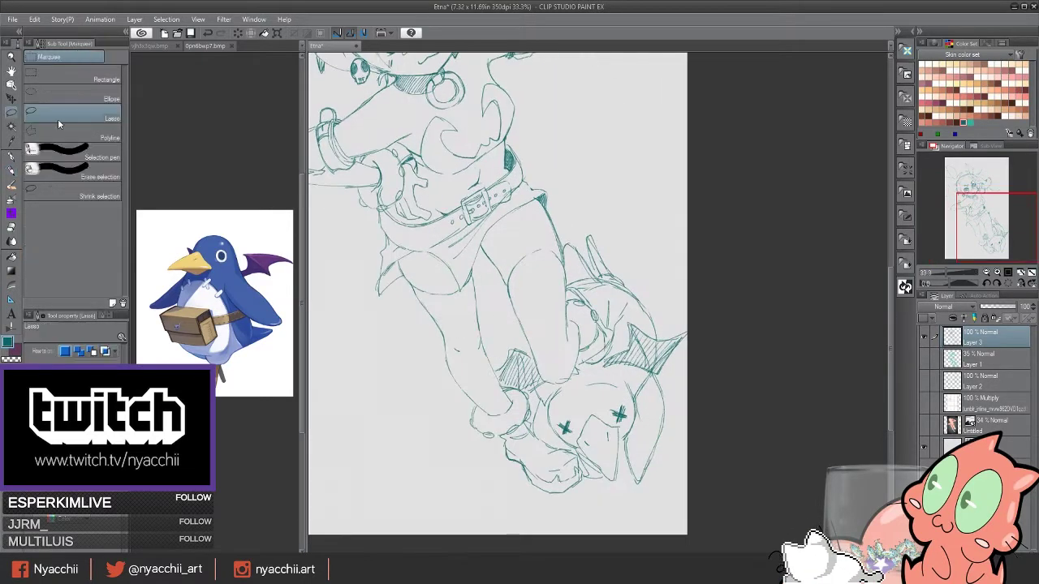
{"action": "left_click_drag", "start_coordinate": [568, 410], "coordinate": [560, 435]}
{"action": "key", "text": "ctrl+t"}
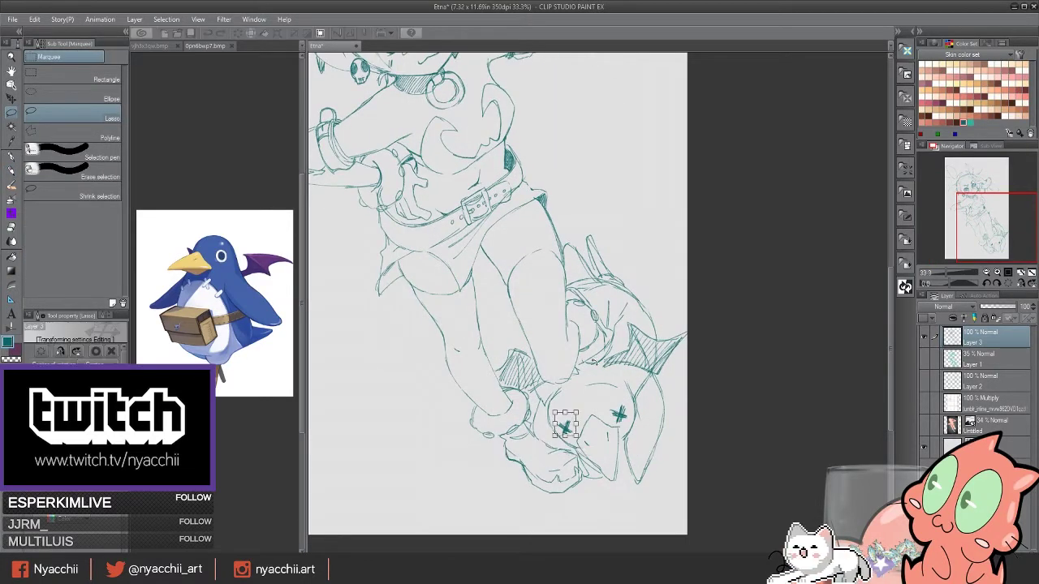
{"action": "key", "text": "Return"}
{"action": "key", "text": "k"}
{"action": "key", "text": "m"}
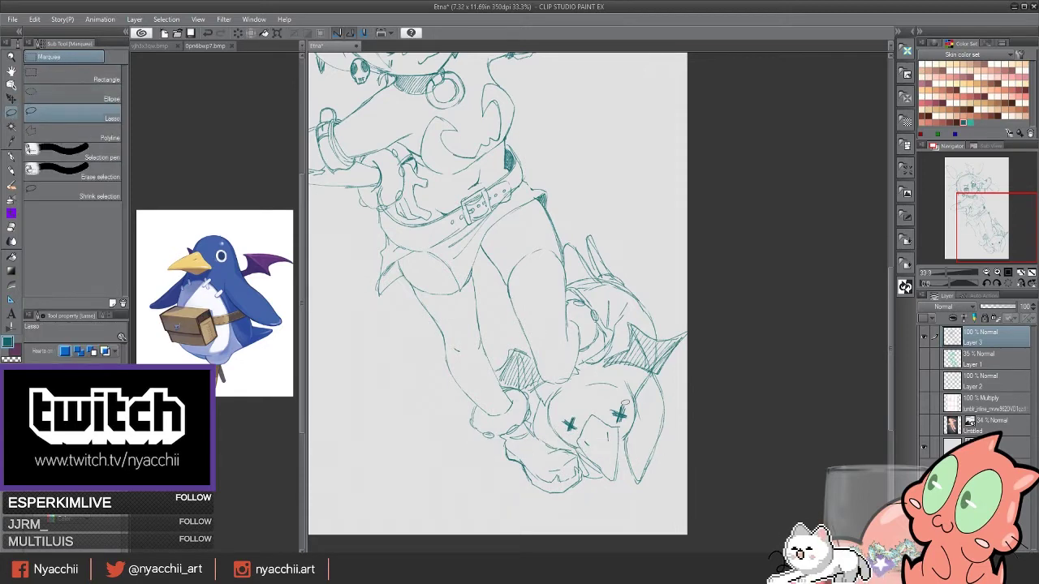
{"action": "left_click_drag", "start_coordinate": [610, 398], "coordinate": [613, 397]}
{"action": "key", "text": "k"}
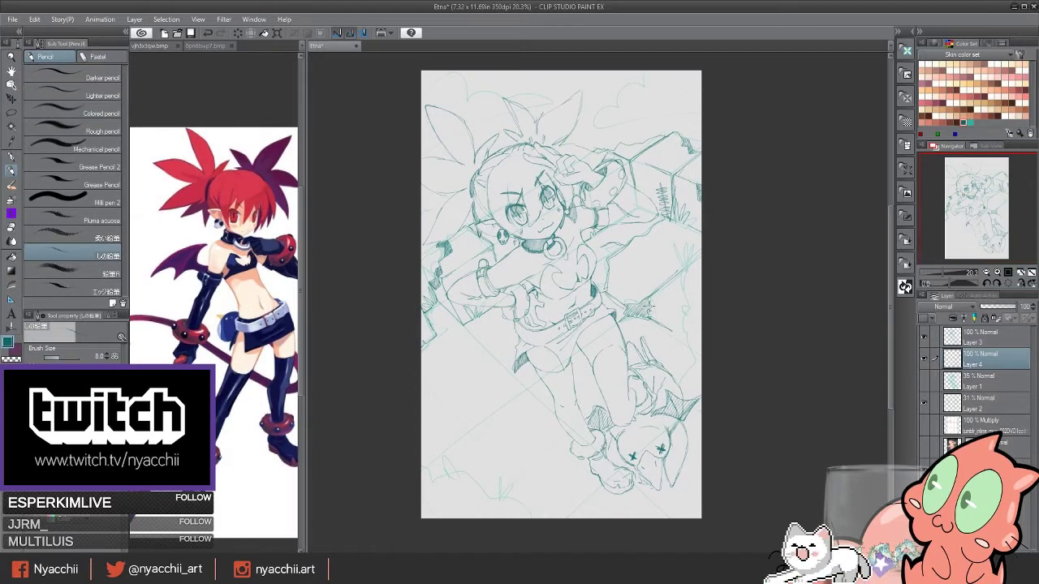
Add background strokes beside Etna's head and near the scene's right edge.
{"action": "left_click_drag", "start_coordinate": [624, 242], "coordinate": [659, 219]}
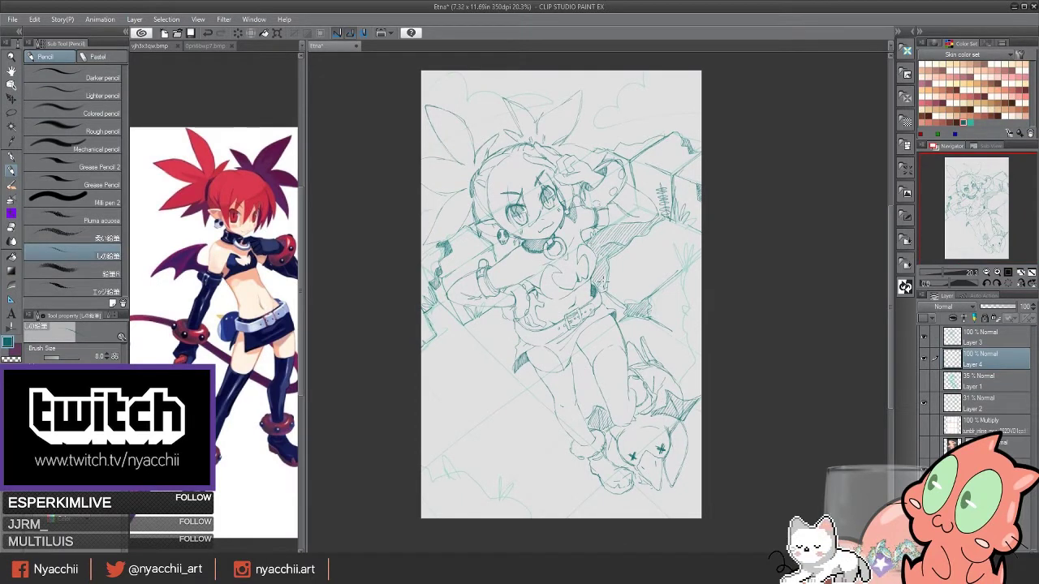
{"action": "left_click", "coordinate": [923, 403]}
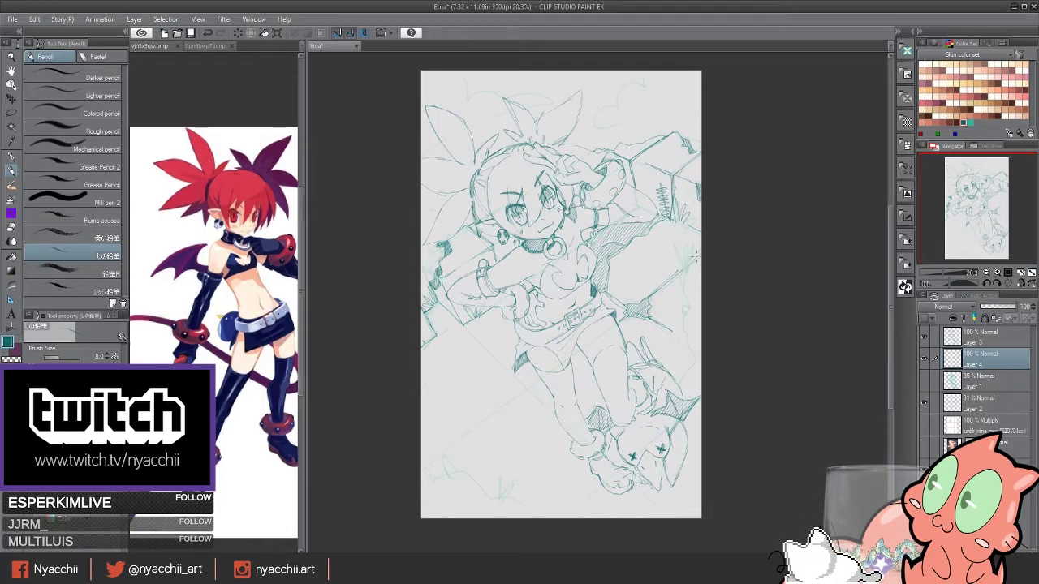
{"action": "left_click_drag", "start_coordinate": [697, 253], "coordinate": [685, 276]}
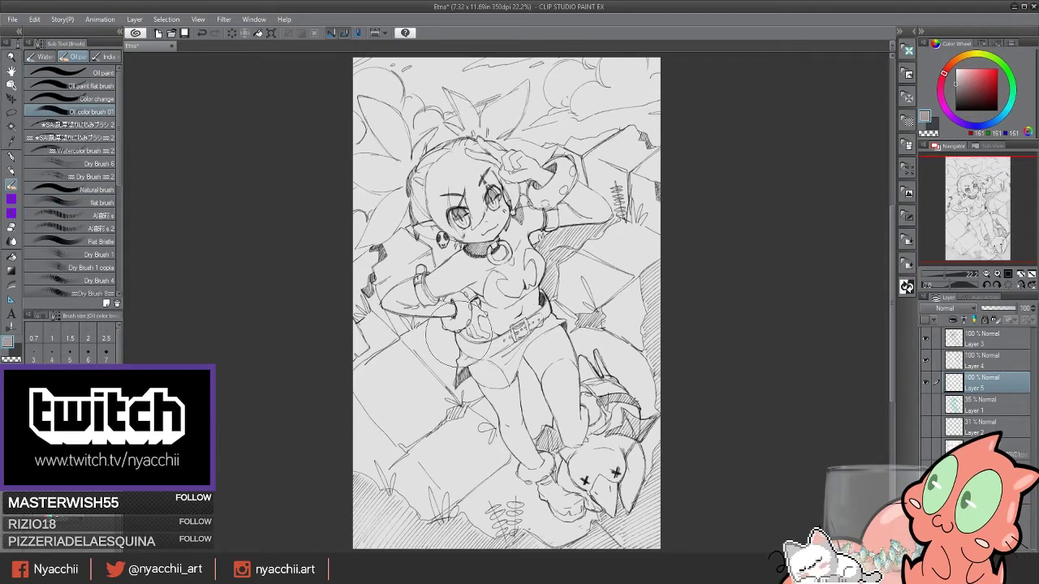
Shade the legs, skirt and floor tiles dark grey with the flat oil brush.
{"action": "left_click_drag", "start_coordinate": [91, 85], "coordinate": [104, 106]}
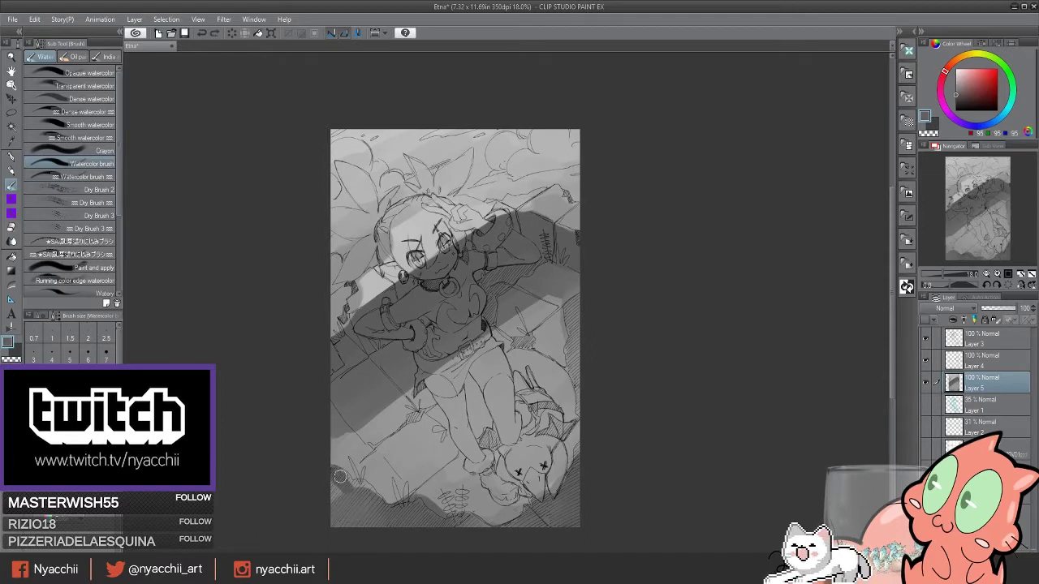
{"action": "left_click_drag", "start_coordinate": [422, 416], "coordinate": [448, 430]}
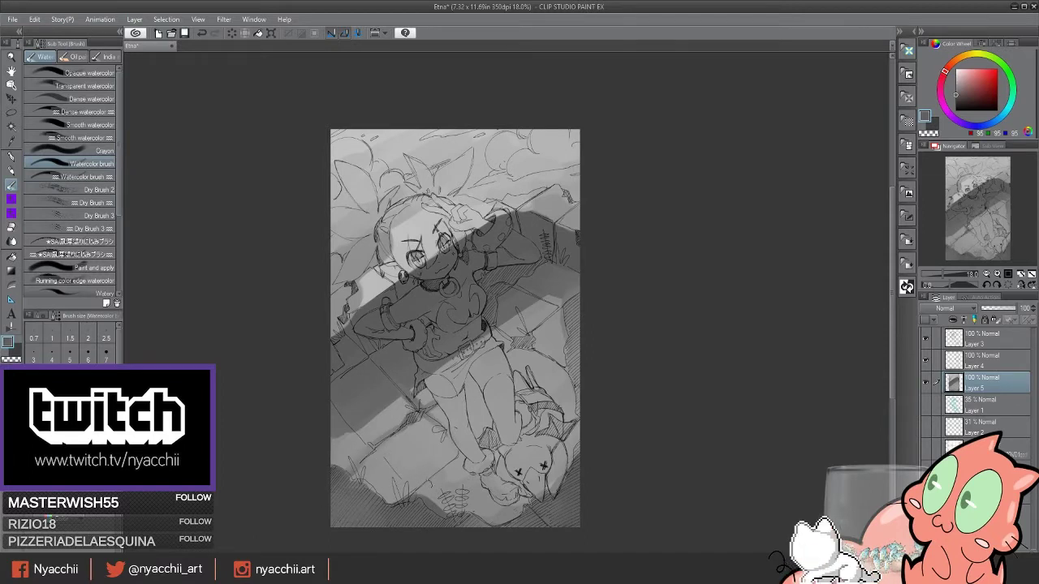
{"action": "left_click_drag", "start_coordinate": [404, 497], "coordinate": [474, 445]}
{"action": "mouse_move", "coordinate": [455, 501]}
{"action": "left_mouse_down"}
{"action": "mouse_move", "coordinate": [503, 475]}
{"action": "mouse_move", "coordinate": [510, 424]}
{"action": "left_mouse_up"}
{"action": "left_click_drag", "start_coordinate": [568, 410], "coordinate": [571, 468]}
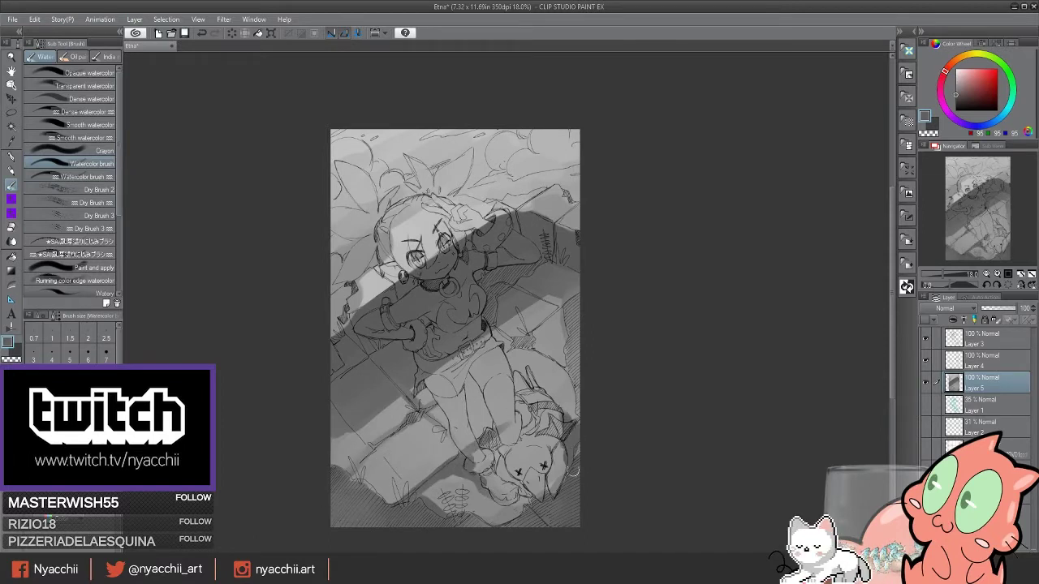
{"action": "left_click_drag", "start_coordinate": [535, 496], "coordinate": [481, 495]}
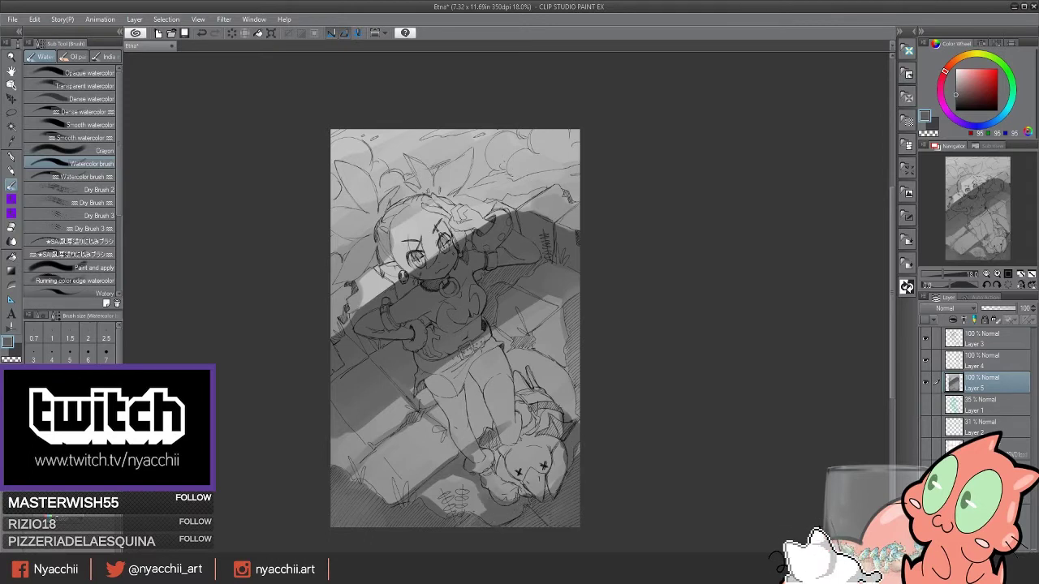
{"action": "left_click_drag", "start_coordinate": [484, 368], "coordinate": [560, 307]}
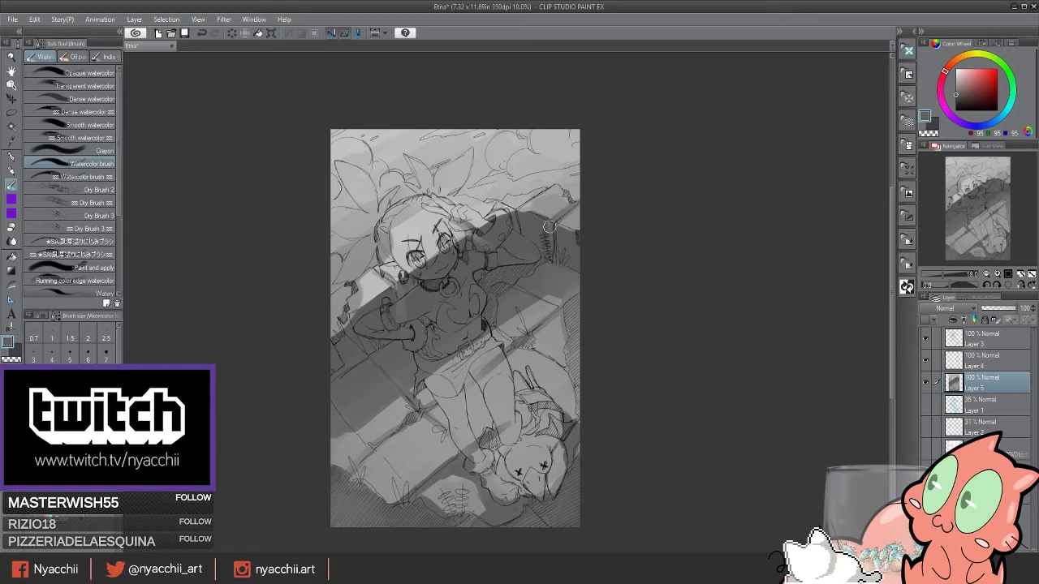
Paint light near-white clouds across the top with a watercolor brush.
{"action": "left_click", "coordinate": [330, 323], "text": "alt"}
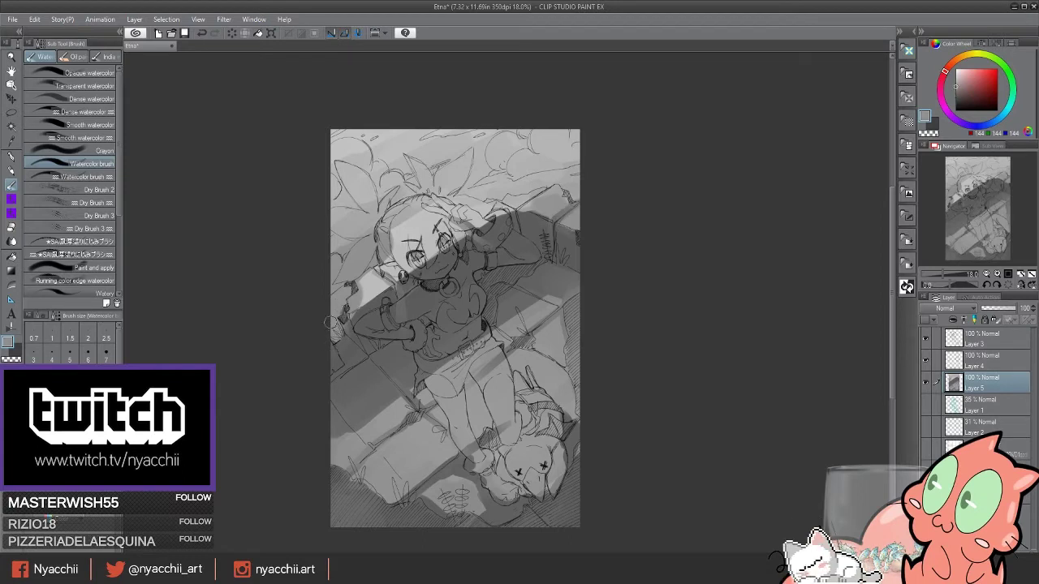
{"action": "left_click", "coordinate": [513, 142], "text": "alt"}
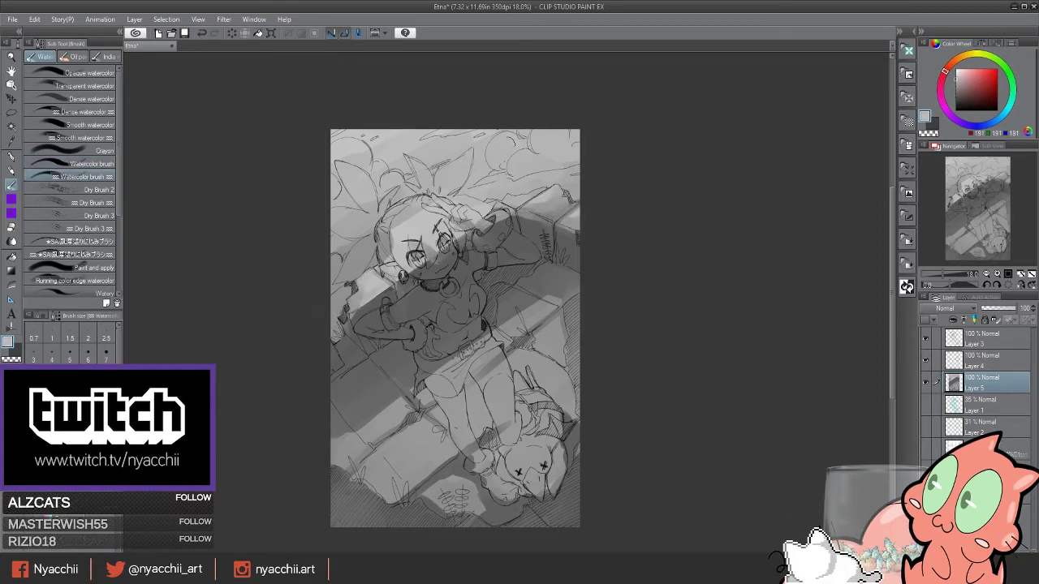
{"action": "left_click", "coordinate": [102, 164]}
{"action": "mouse_move", "coordinate": [531, 152]}
{"action": "left_mouse_down"}
{"action": "mouse_move", "coordinate": [550, 134]}
{"action": "mouse_move", "coordinate": [491, 154]}
{"action": "mouse_move", "coordinate": [529, 169]}
{"action": "mouse_move", "coordinate": [577, 133]}
{"action": "left_mouse_up"}
{"action": "left_click", "coordinate": [519, 142], "text": "alt"}
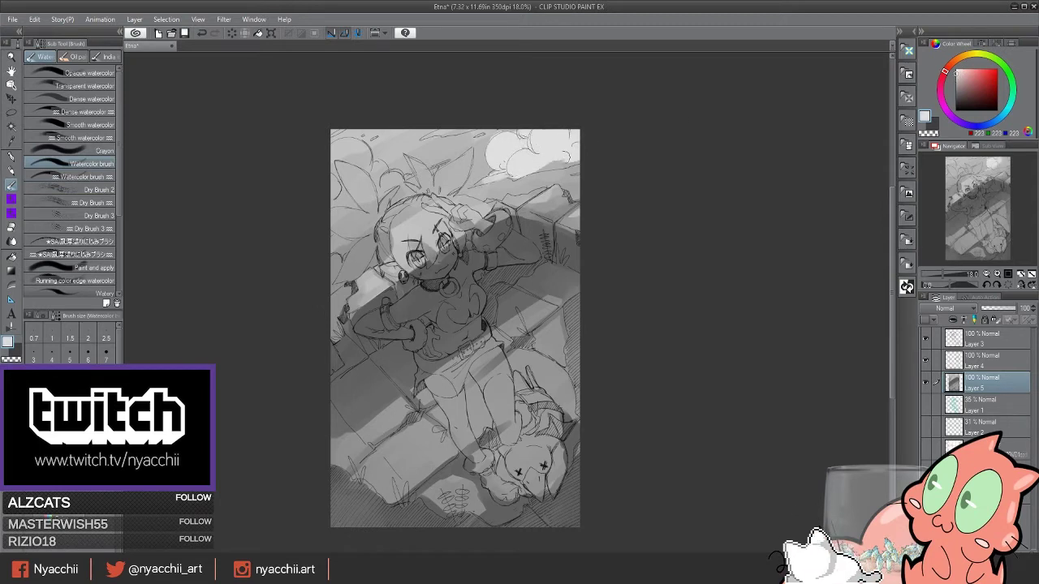
{"action": "mouse_move", "coordinate": [354, 146]}
{"action": "left_mouse_down"}
{"action": "mouse_move", "coordinate": [331, 169]}
{"action": "mouse_move", "coordinate": [365, 142]}
{"action": "mouse_move", "coordinate": [406, 194]}
{"action": "mouse_move", "coordinate": [467, 155]}
{"action": "mouse_move", "coordinate": [333, 243]}
{"action": "mouse_move", "coordinate": [344, 177]}
{"action": "left_mouse_up"}
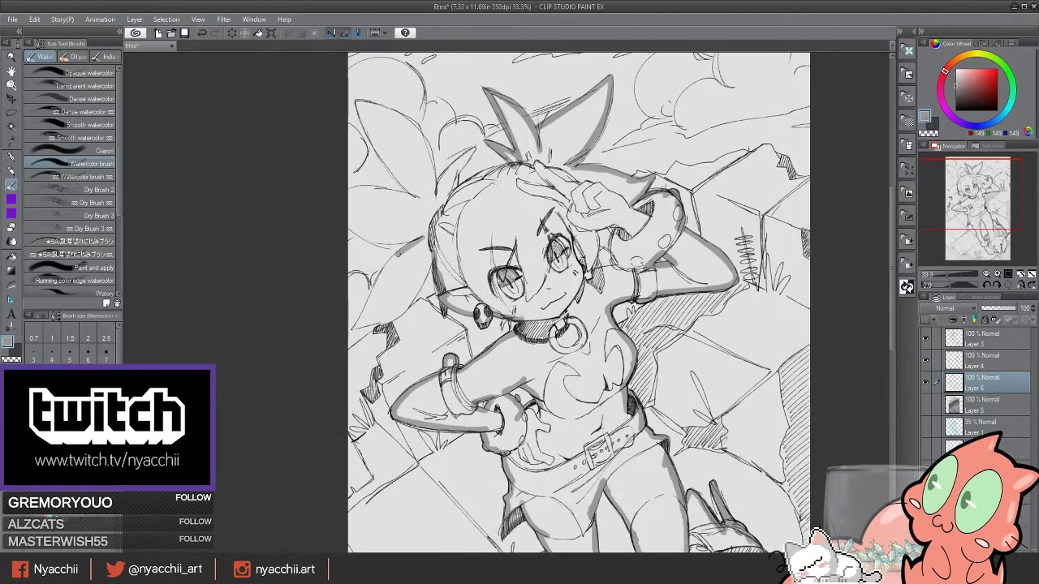
Rotate the canvas and darken strokes on the left hair spike.
{"action": "left_click", "coordinate": [988, 286]}
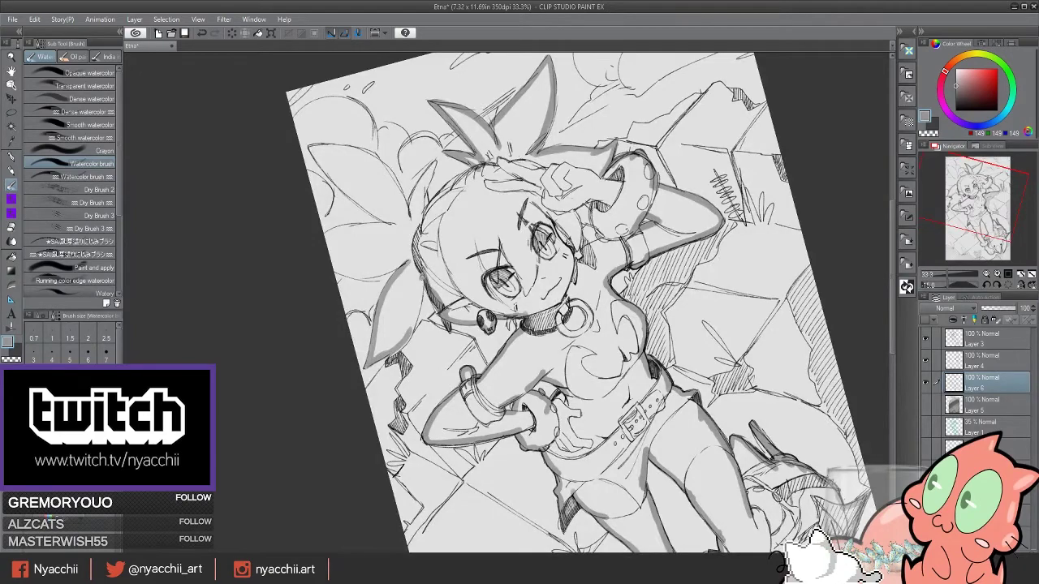
{"action": "left_click_drag", "start_coordinate": [392, 354], "coordinate": [388, 256]}
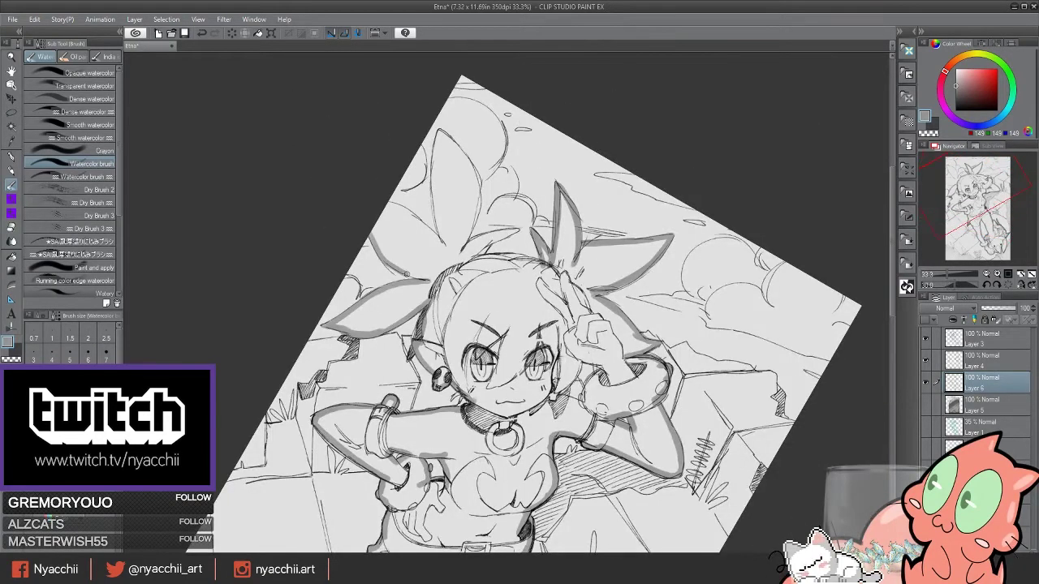
{"action": "left_click_drag", "start_coordinate": [414, 212], "coordinate": [447, 253]}
{"action": "left_click_drag", "start_coordinate": [519, 292], "coordinate": [523, 330]}
{"action": "left_click_drag", "start_coordinate": [436, 167], "coordinate": [446, 280]}
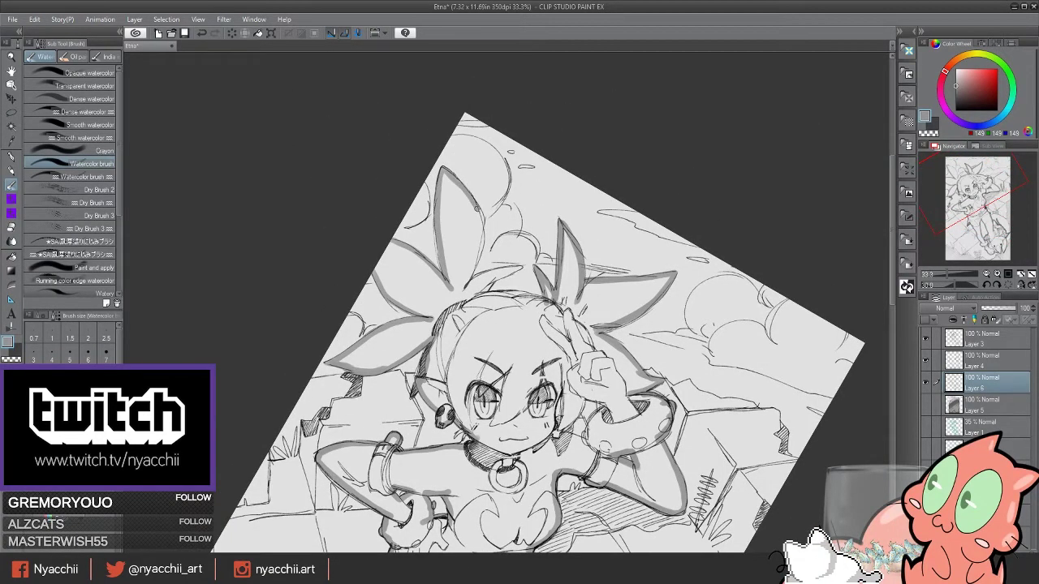
Reset rotation and Auto Select Etna and the Prinny down to the feet.
{"action": "key", "text": "at"}
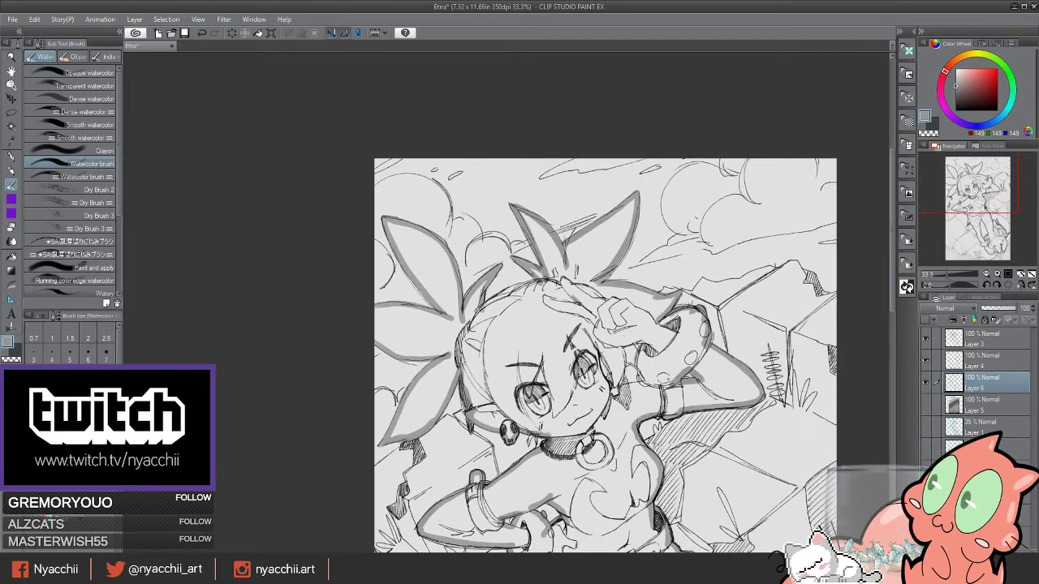
{"action": "key", "text": "ctrl+0"}
{"action": "key", "text": "w"}
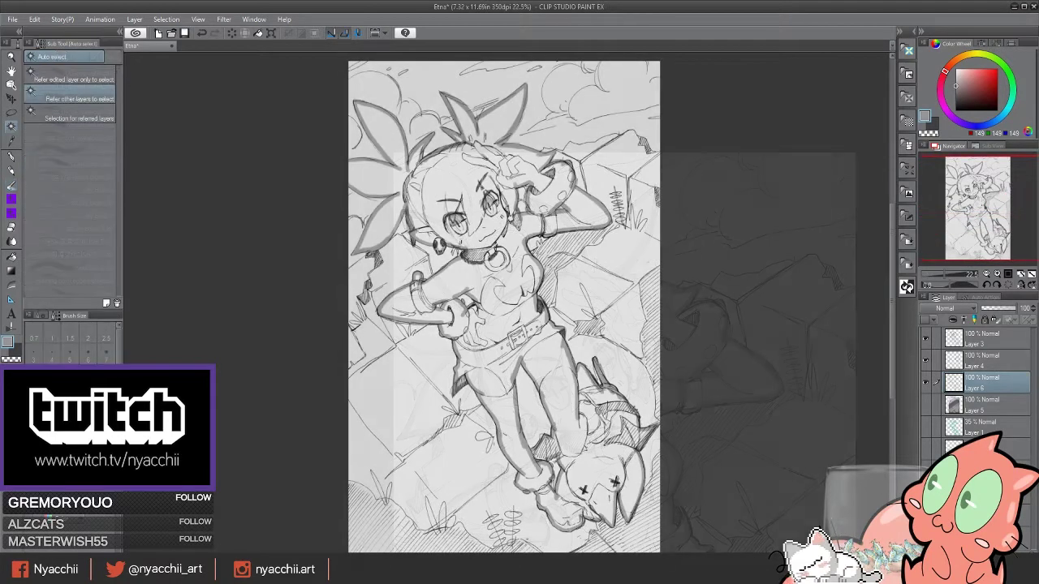
{"action": "left_click", "coordinate": [659, 327]}
{"action": "left_click", "coordinate": [469, 273], "text": "shift"}
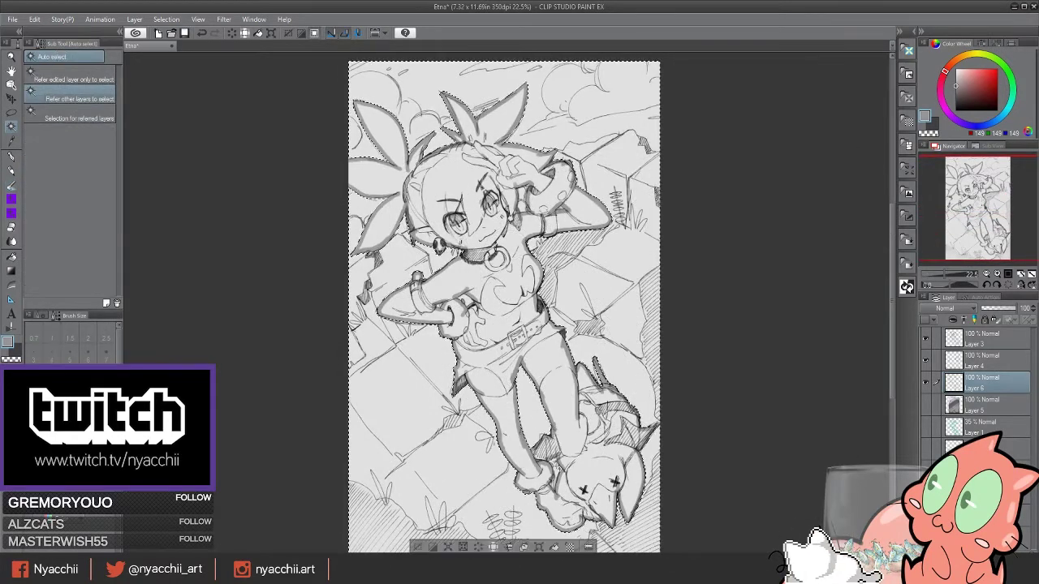
{"action": "scroll", "coordinate": [470, 274], "scroll_direction": "up", "scroll_amount": 2}
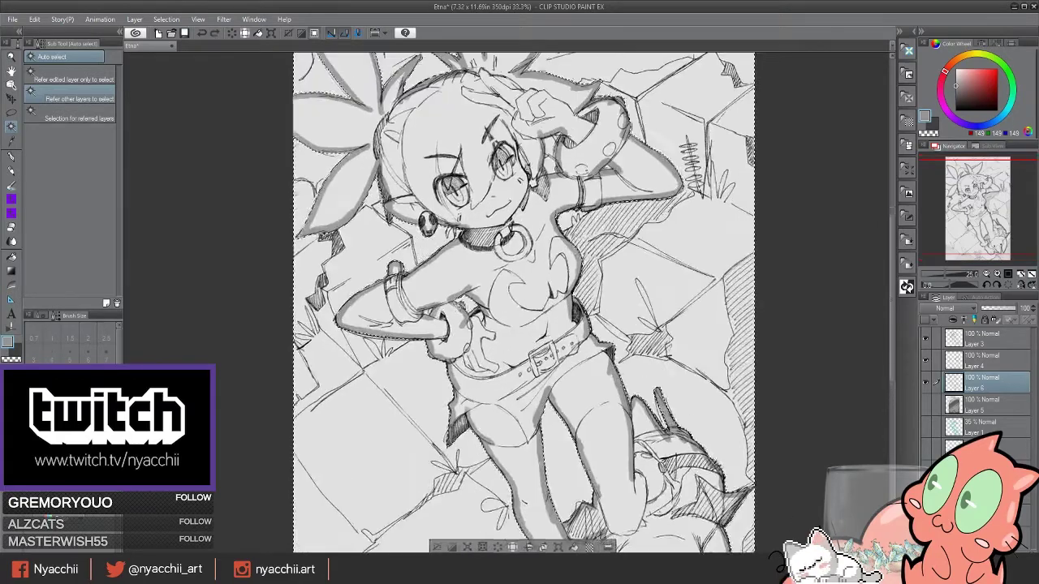
{"action": "scroll", "coordinate": [455, 292], "scroll_direction": "up", "scroll_amount": 2}
{"action": "scroll", "coordinate": [441, 305], "scroll_direction": "down", "scroll_amount": 1}
{"action": "left_click_drag", "start_coordinate": [584, 292], "coordinate": [594, 493]}
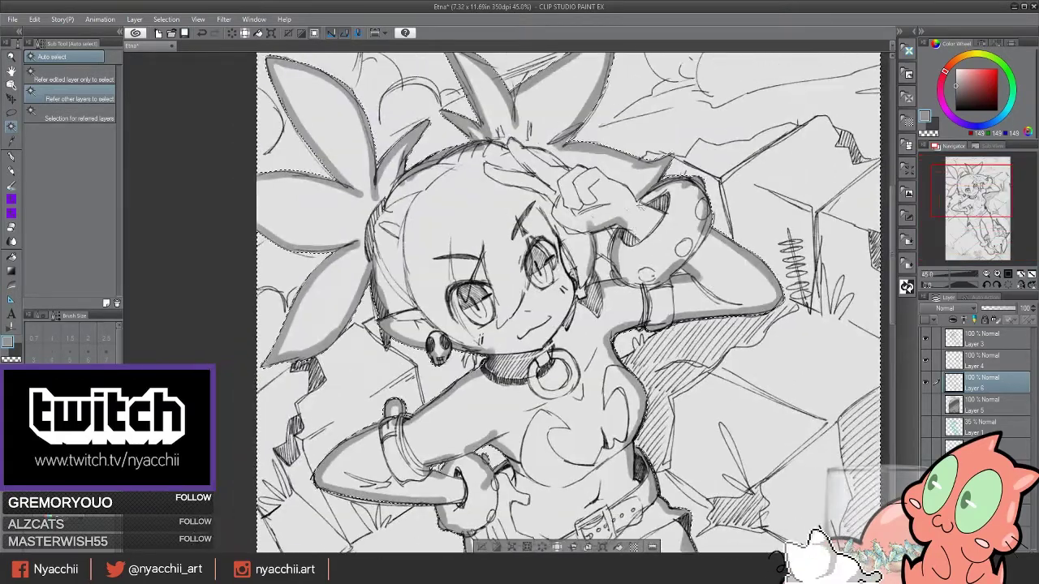
{"action": "scroll", "coordinate": [568, 300], "scroll_direction": "down", "scroll_amount": 2}
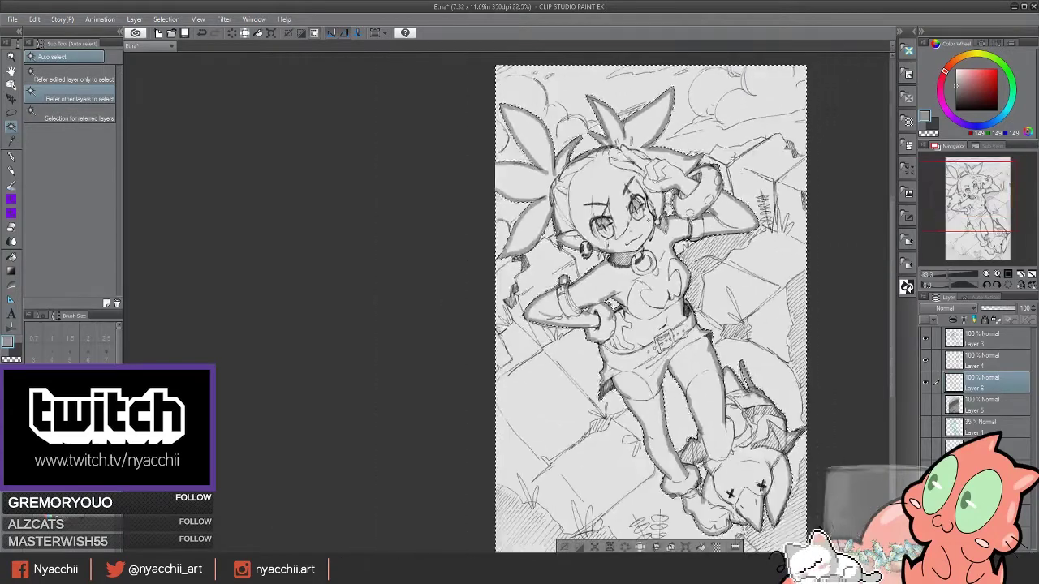
{"action": "scroll", "coordinate": [567, 300], "scroll_direction": "down", "scroll_amount": 2}
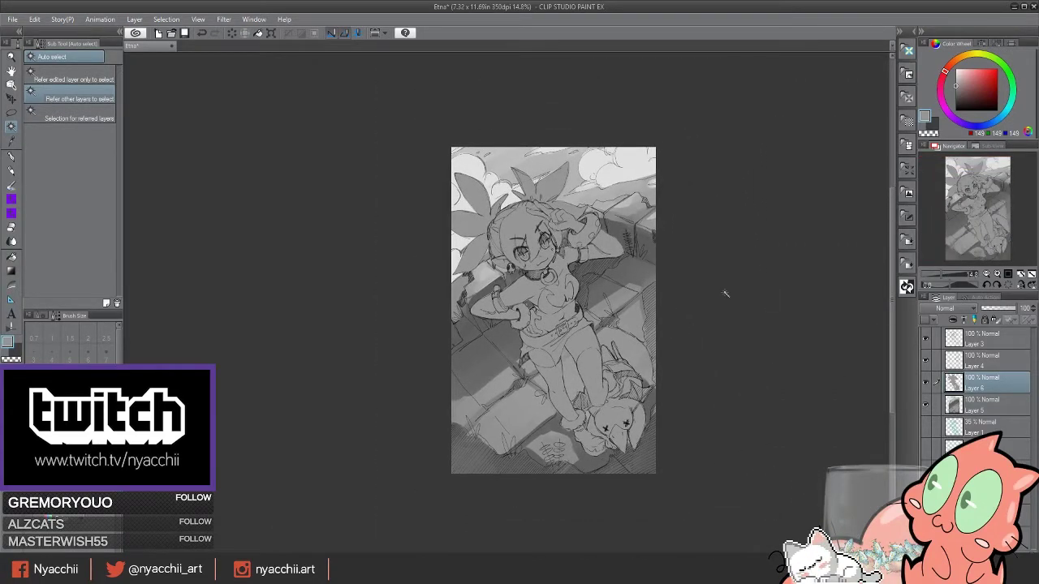
Save, then paint a dark curled tail by the leg and darker face shading.
{"action": "key", "text": "ctrl+s"}
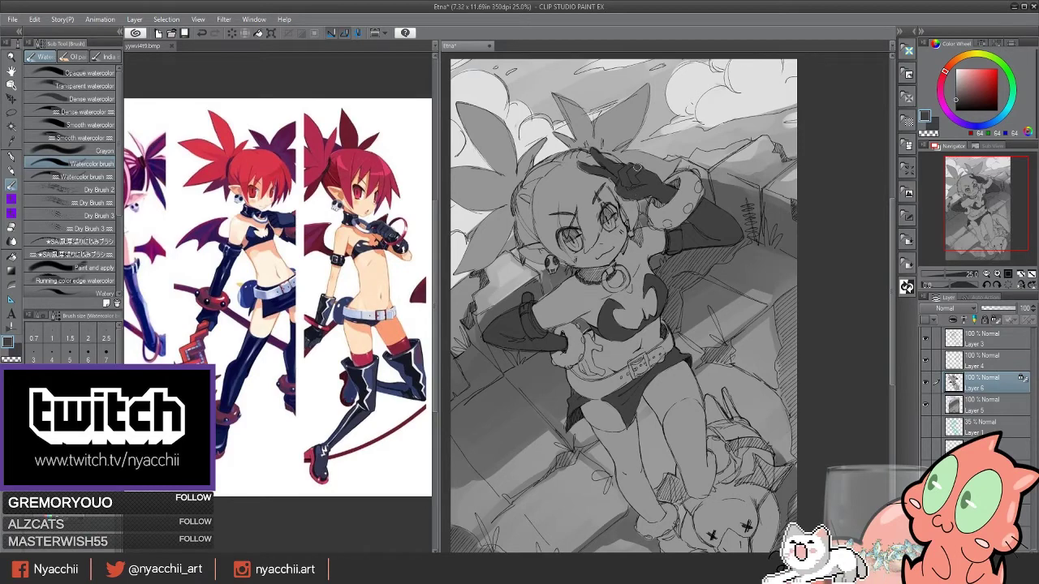
{"action": "scroll", "coordinate": [629, 192], "scroll_direction": "up", "scroll_amount": 1}
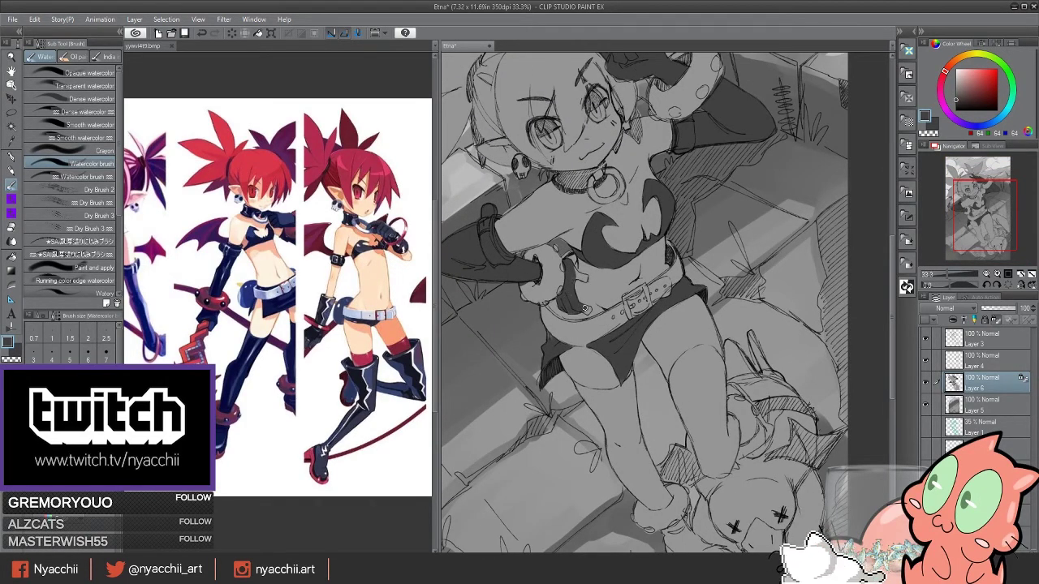
{"action": "mouse_move", "coordinate": [711, 378]}
{"action": "left_mouse_down"}
{"action": "mouse_move", "coordinate": [673, 302]}
{"action": "mouse_move", "coordinate": [656, 349]}
{"action": "mouse_move", "coordinate": [700, 410]}
{"action": "mouse_move", "coordinate": [706, 369]}
{"action": "mouse_move", "coordinate": [694, 312]}
{"action": "mouse_move", "coordinate": [686, 345]}
{"action": "mouse_move", "coordinate": [620, 325]}
{"action": "mouse_move", "coordinate": [648, 319]}
{"action": "left_mouse_up"}
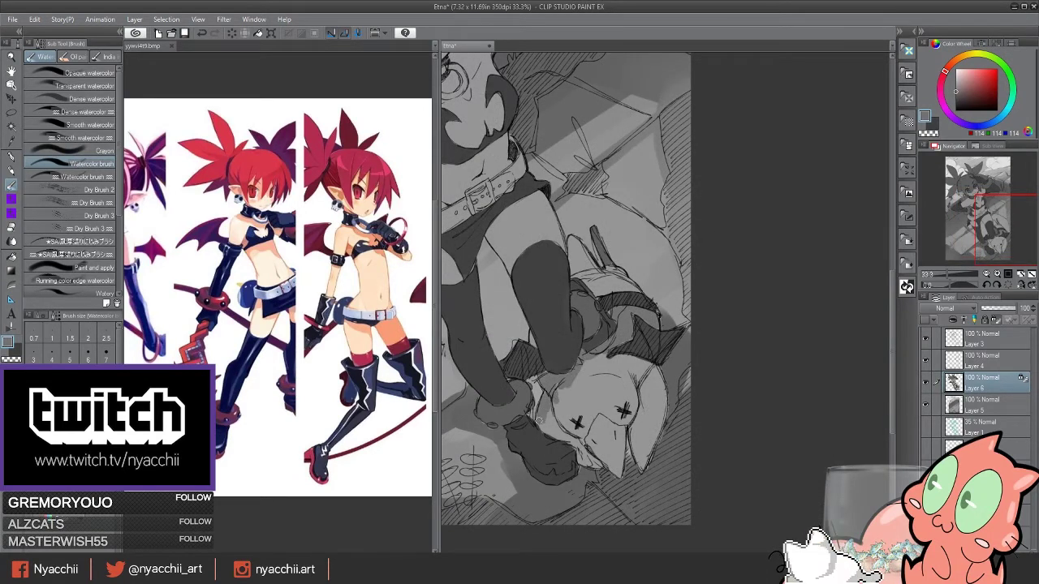
{"action": "mouse_move", "coordinate": [594, 463]}
{"action": "left_mouse_down"}
{"action": "mouse_move", "coordinate": [596, 410]}
{"action": "mouse_move", "coordinate": [580, 375]}
{"action": "mouse_move", "coordinate": [597, 375]}
{"action": "mouse_move", "coordinate": [589, 357]}
{"action": "mouse_move", "coordinate": [601, 408]}
{"action": "mouse_move", "coordinate": [626, 380]}
{"action": "mouse_move", "coordinate": [645, 405]}
{"action": "left_mouse_up"}
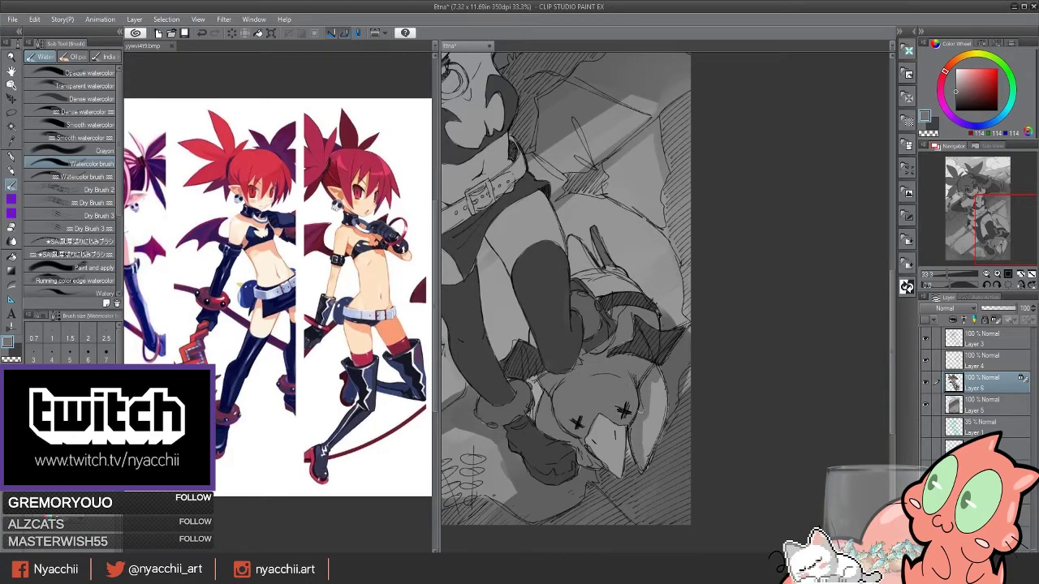
{"action": "left_click_drag", "start_coordinate": [649, 469], "coordinate": [659, 375]}
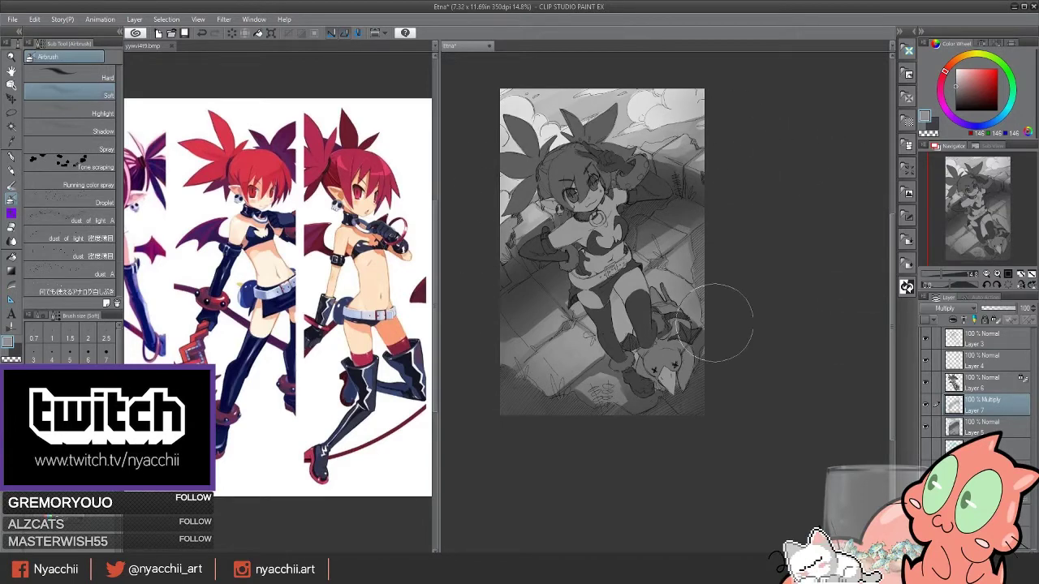
Add a new layer above the shading and set its blend mode to Overlay.
{"action": "left_click", "coordinate": [952, 319]}
{"action": "left_click", "coordinate": [950, 308]}
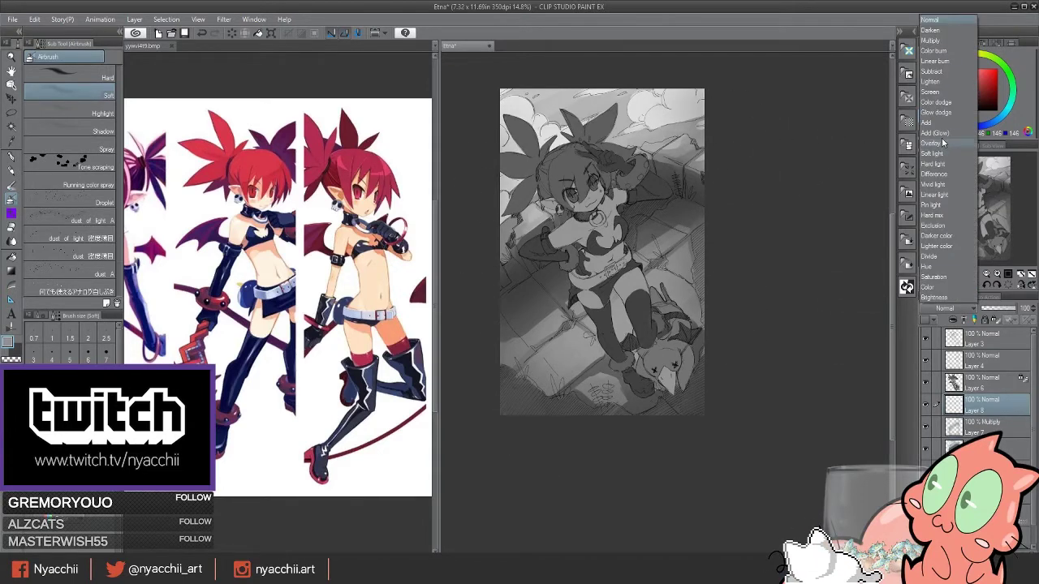
{"action": "left_click", "coordinate": [928, 130]}
Airbrush a light grey highlight, undo the stroke, and reselect Layer 6.
{"action": "left_click", "coordinate": [958, 74]}
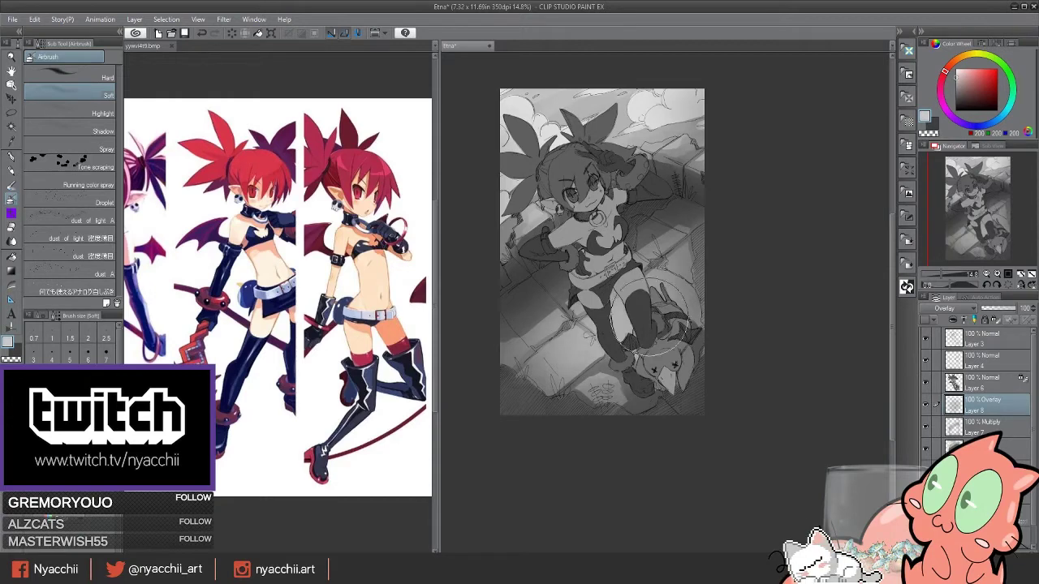
{"action": "left_click_drag", "start_coordinate": [617, 324], "coordinate": [605, 414]}
{"action": "key", "text": "ctrl+z"}
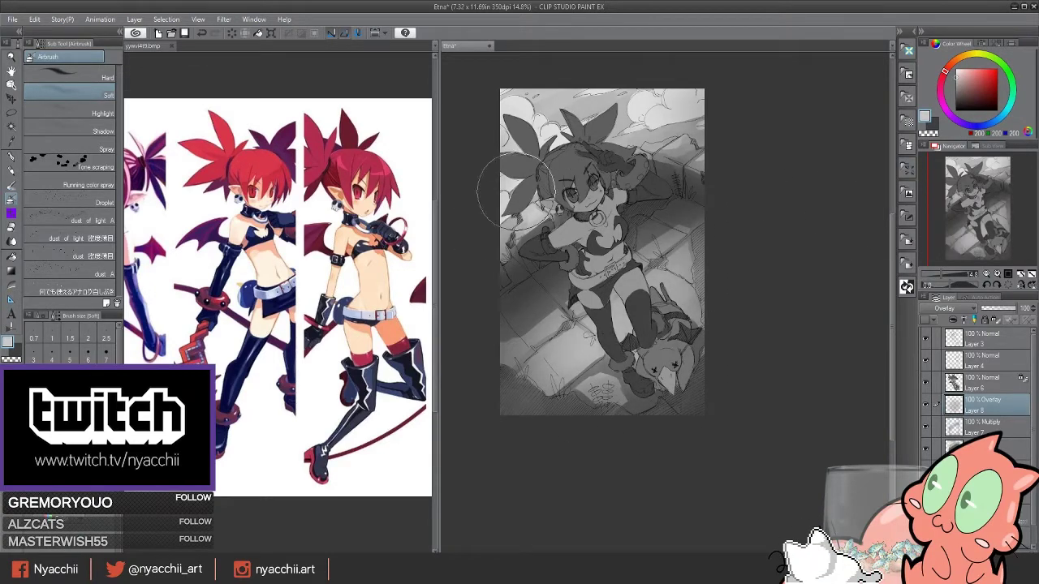
{"action": "scroll", "coordinate": [827, 159], "scroll_direction": "down", "scroll_amount": 1}
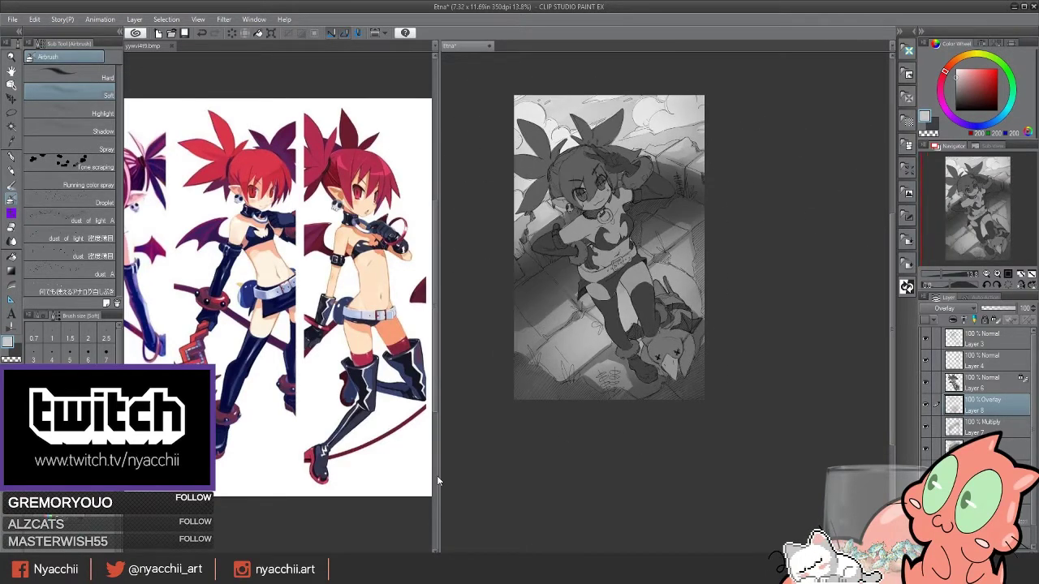
{"action": "left_click", "coordinate": [982, 382]}
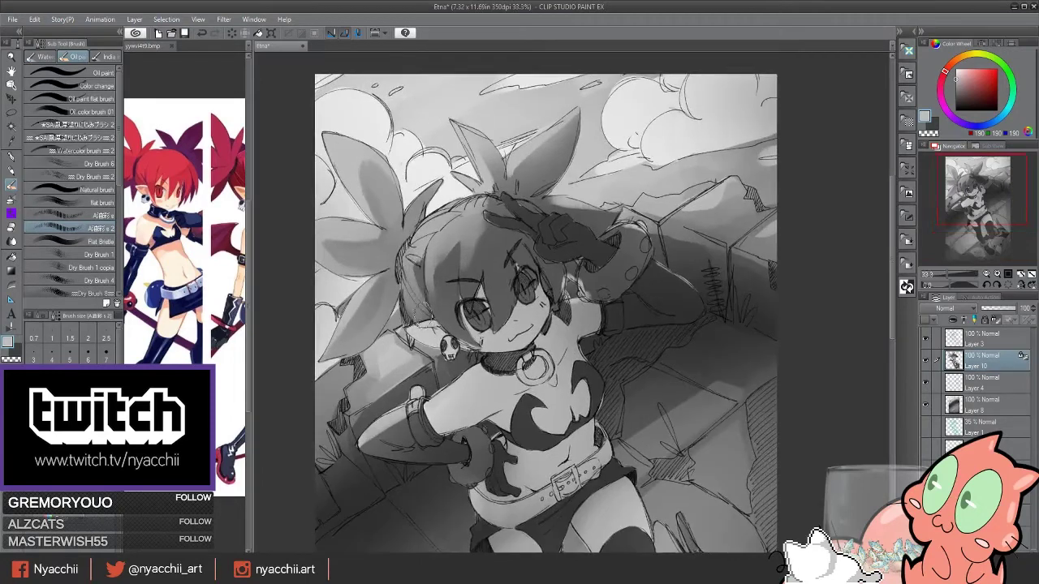
Lighten Etna's hair and face around the eyes and cheek with light grey oil strokes.
{"action": "key", "text": "comma"}
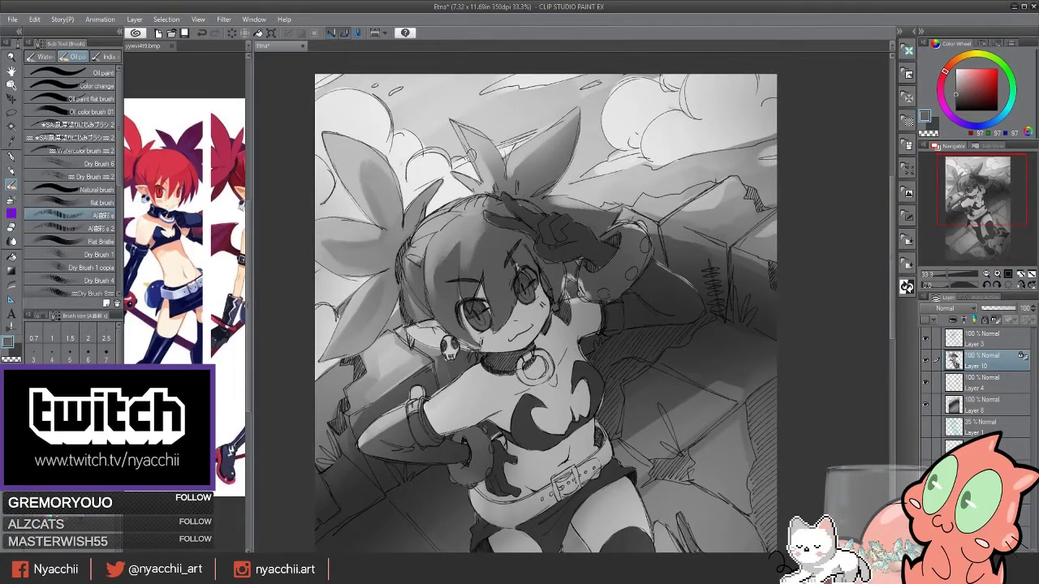
{"action": "scroll", "coordinate": [507, 162], "scroll_direction": "up", "scroll_amount": 1}
{"action": "mouse_move", "coordinate": [452, 309]}
{"action": "left_mouse_down"}
{"action": "mouse_move", "coordinate": [463, 357]}
{"action": "mouse_move", "coordinate": [478, 284]}
{"action": "left_mouse_up"}
{"action": "mouse_move", "coordinate": [490, 341]}
{"action": "left_mouse_down"}
{"action": "mouse_move", "coordinate": [511, 266]}
{"action": "mouse_move", "coordinate": [560, 312]}
{"action": "mouse_move", "coordinate": [564, 333]}
{"action": "left_mouse_up"}
{"action": "key", "text": "period"}
{"action": "left_click_drag", "start_coordinate": [509, 291], "coordinate": [497, 328]}
{"action": "mouse_move", "coordinate": [487, 276]}
{"action": "left_mouse_down"}
{"action": "mouse_move", "coordinate": [454, 321]}
{"action": "mouse_move", "coordinate": [452, 357]}
{"action": "left_mouse_up"}
{"action": "left_click_drag", "start_coordinate": [519, 239], "coordinate": [563, 308]}
Shade the chest beside the bat-shaped top, dab a chest highlight, and shade the neck.
{"action": "scroll", "coordinate": [673, 235], "scroll_direction": "down", "scroll_amount": 2}
{"action": "scroll", "coordinate": [674, 235], "scroll_direction": "down", "scroll_amount": 1}
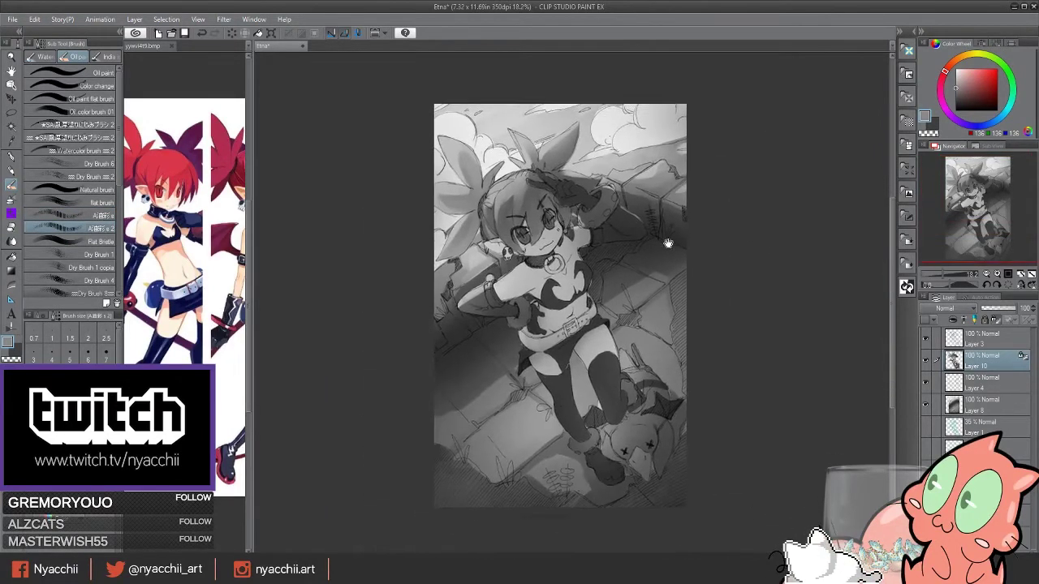
{"action": "scroll", "coordinate": [601, 243], "scroll_direction": "up", "scroll_amount": 1}
{"action": "scroll", "coordinate": [552, 240], "scroll_direction": "up", "scroll_amount": 1}
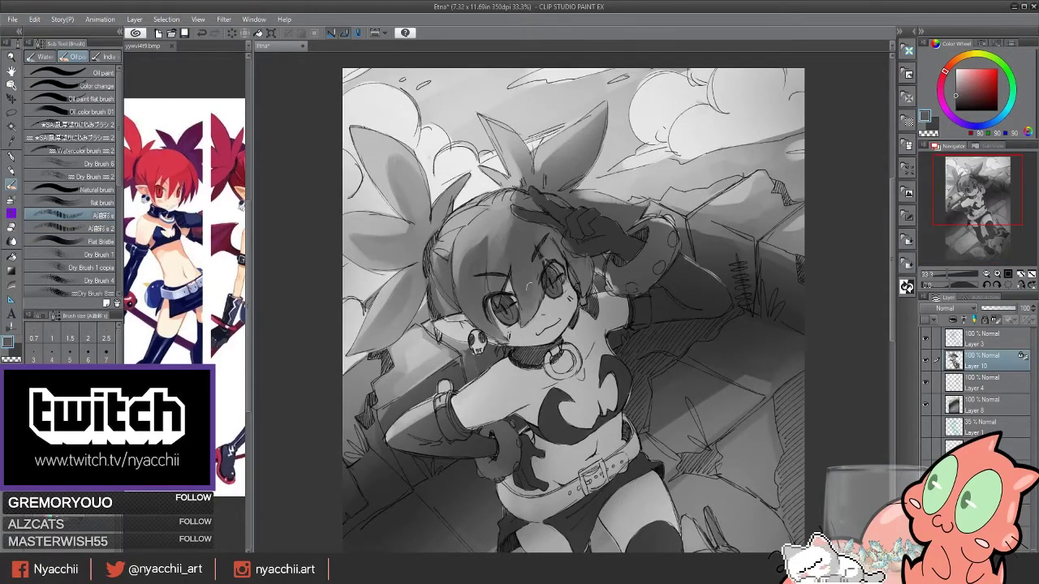
{"action": "scroll", "coordinate": [568, 385], "scroll_direction": "up", "scroll_amount": 2}
{"action": "scroll", "coordinate": [568, 385], "scroll_direction": "up", "scroll_amount": 2}
{"action": "scroll", "coordinate": [438, 369], "scroll_direction": "down", "scroll_amount": 2}
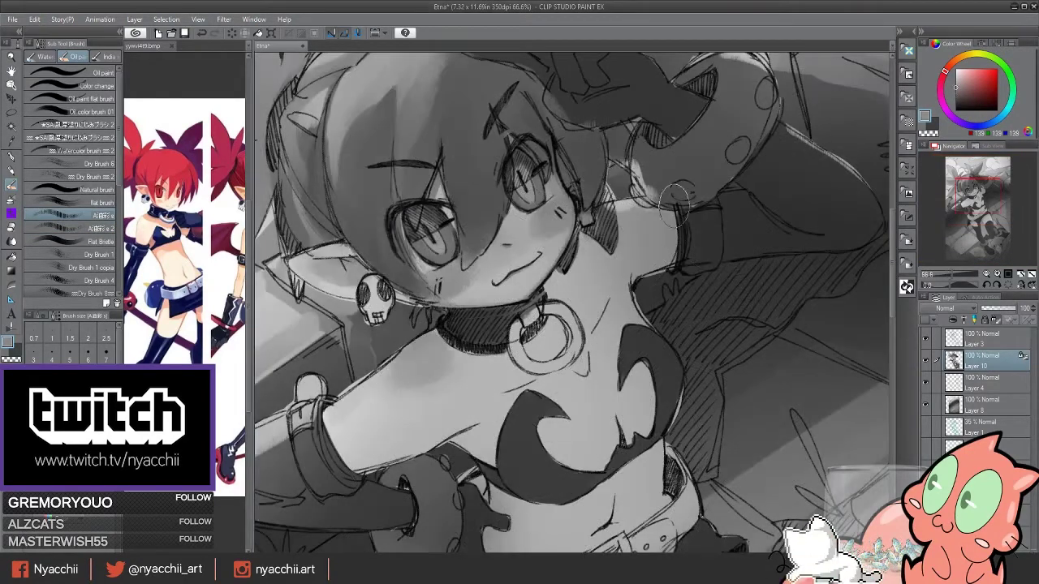
{"action": "scroll", "coordinate": [673, 211], "scroll_direction": "down", "scroll_amount": 2}
{"action": "scroll", "coordinate": [690, 252], "scroll_direction": "up", "scroll_amount": 3}
{"action": "left_click_drag", "start_coordinate": [538, 335], "coordinate": [515, 357]}
{"action": "left_click_drag", "start_coordinate": [575, 316], "coordinate": [571, 326]}
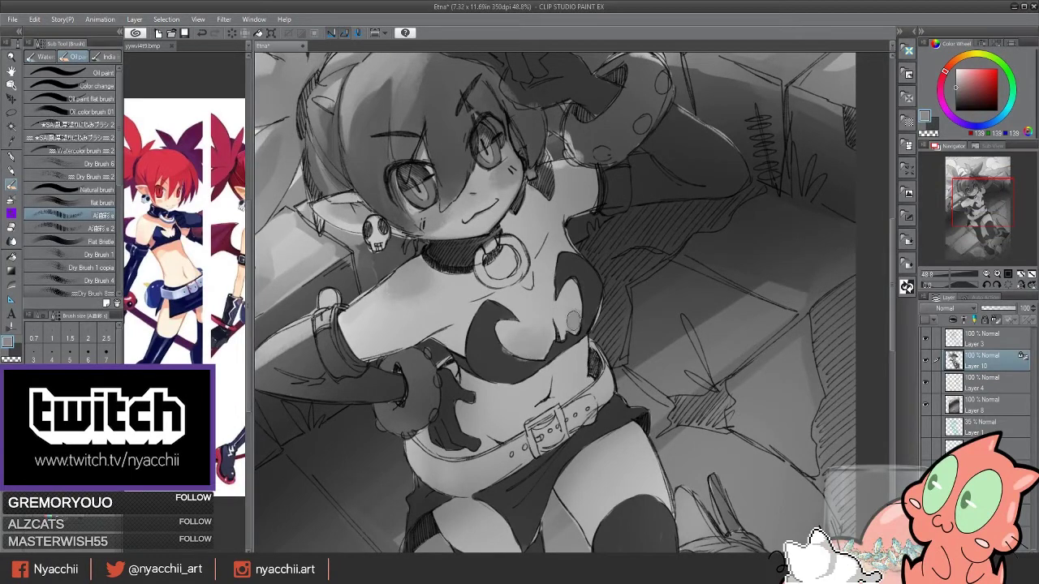
{"action": "mouse_move", "coordinate": [529, 290]}
{"action": "left_mouse_down"}
{"action": "mouse_move", "coordinate": [537, 235]}
{"action": "mouse_move", "coordinate": [499, 280]}
{"action": "mouse_move", "coordinate": [434, 280]}
{"action": "mouse_move", "coordinate": [457, 298]}
{"action": "mouse_move", "coordinate": [491, 286]}
{"action": "left_mouse_up"}
Reset the view rotation, fit the page, and zoom back in to 33.3%.
{"action": "key", "text": "period"}
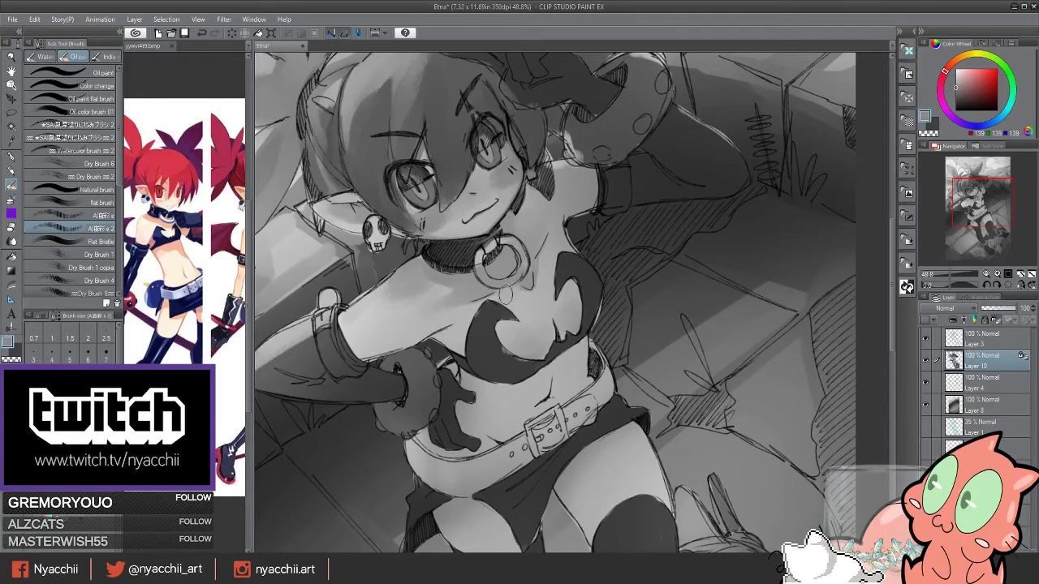
{"action": "scroll", "coordinate": [505, 295], "scroll_direction": "down", "scroll_amount": 1}
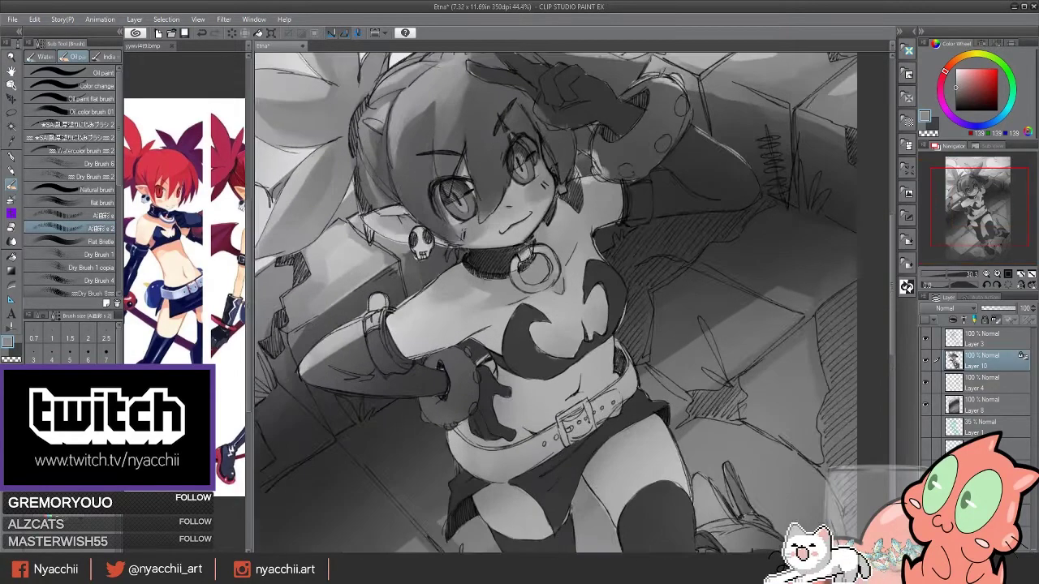
{"action": "scroll", "coordinate": [575, 303], "scroll_direction": "up", "scroll_amount": 1}
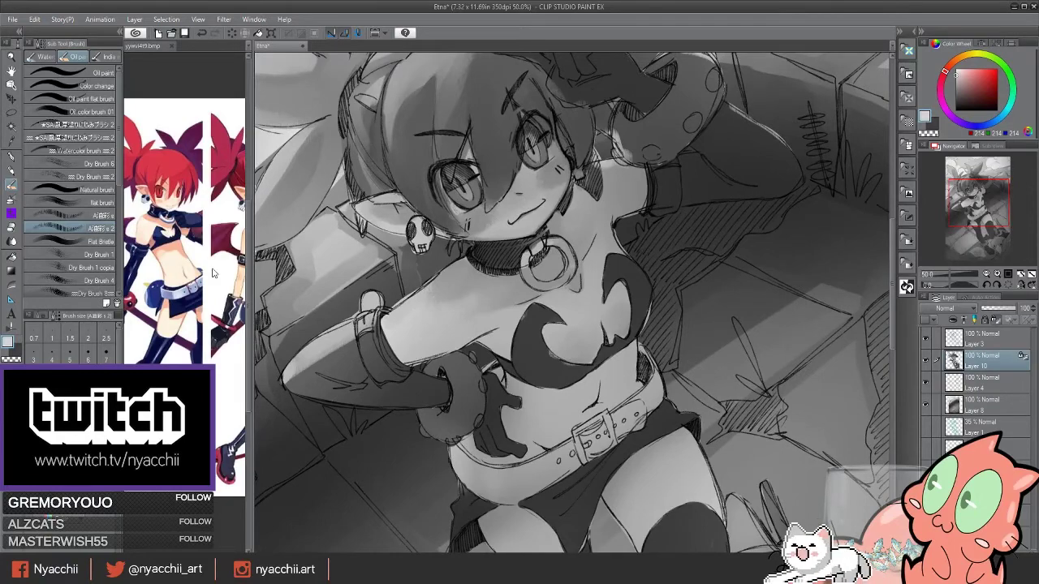
{"action": "key", "text": "ctrl+0"}
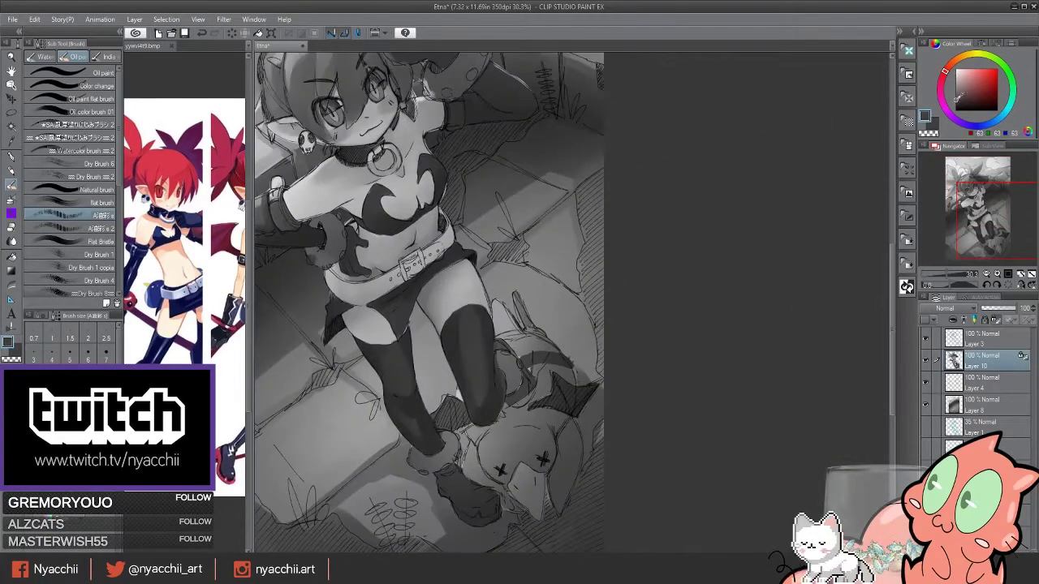
{"action": "scroll", "coordinate": [555, 213], "scroll_direction": "up", "scroll_amount": 1}
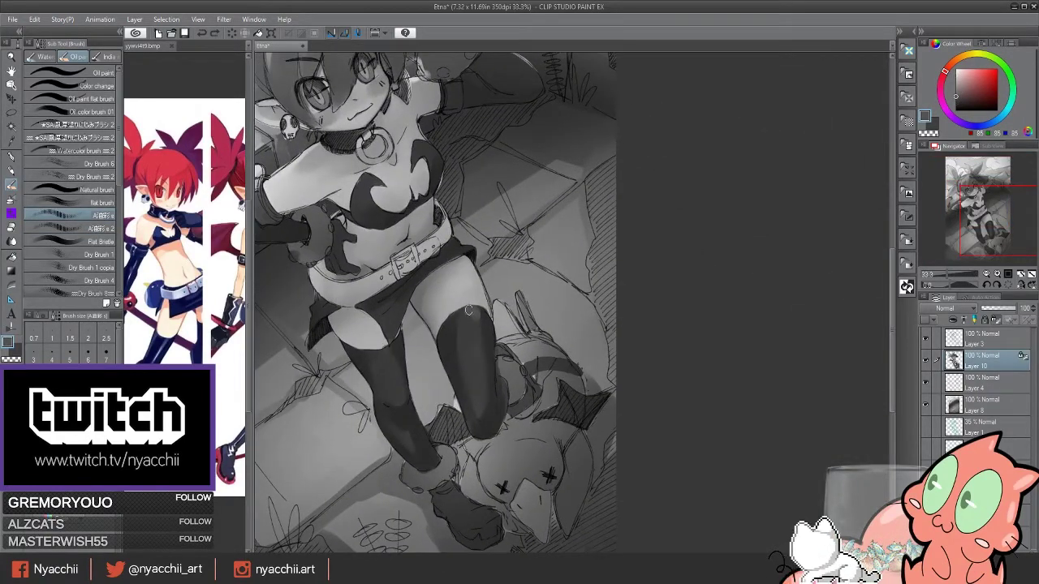
{"action": "key", "text": "ctrl+0"}
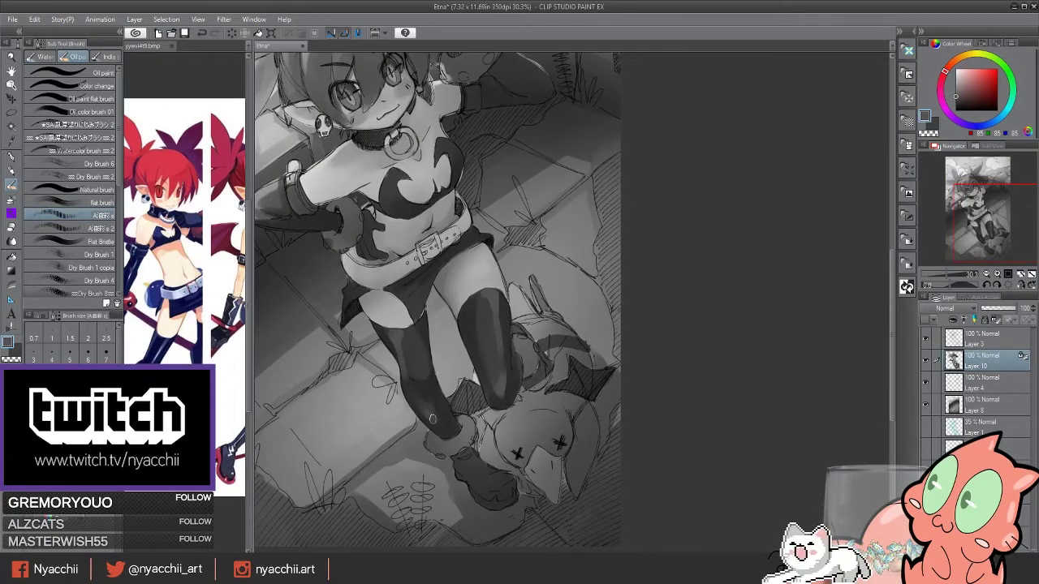
{"action": "key", "text": "ctrl+plus"}
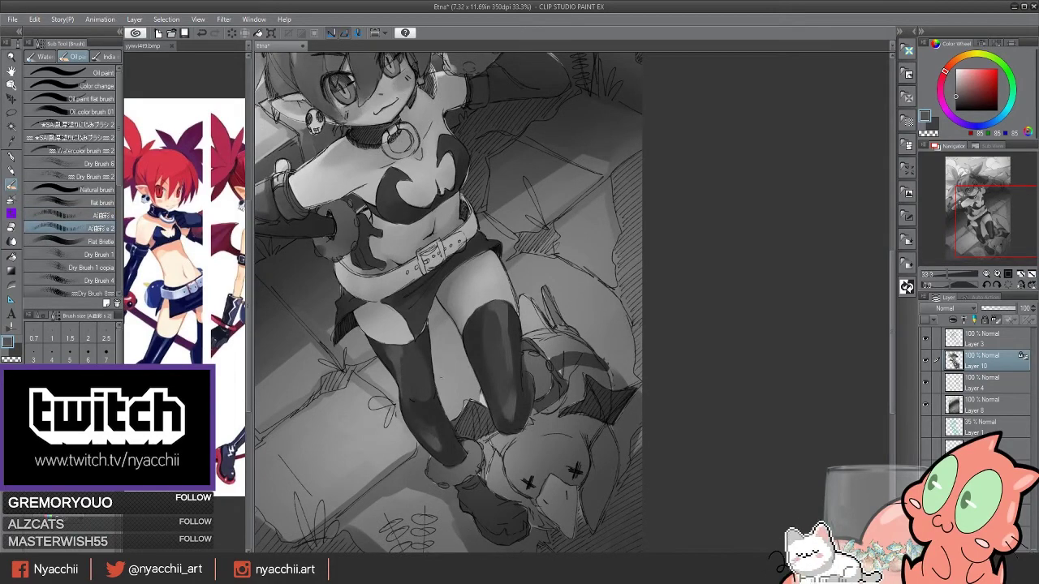
{"action": "scroll", "coordinate": [495, 331], "scroll_direction": "up", "scroll_amount": 1}
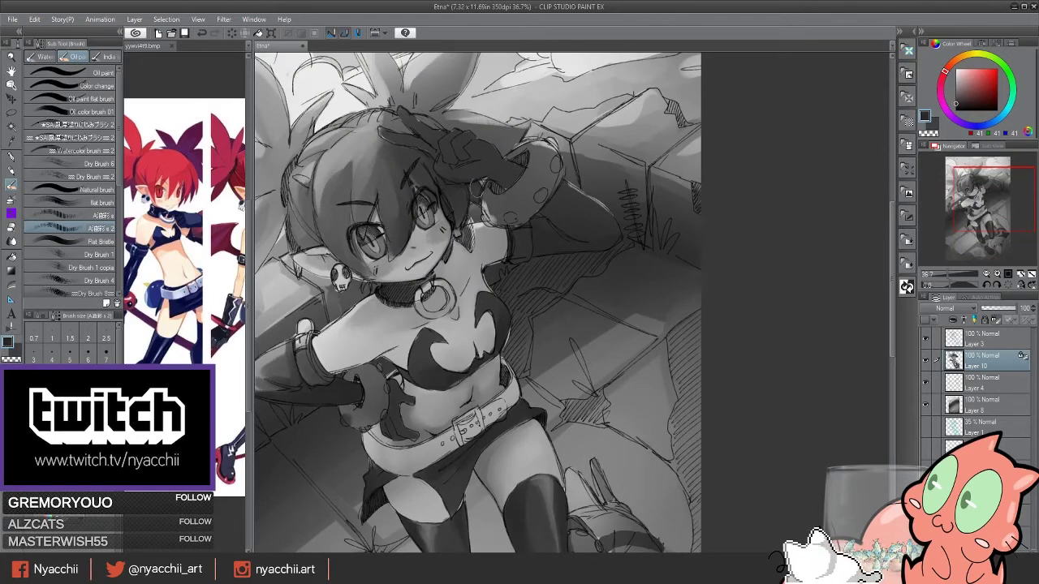
Soften the dark shading on Etna's left pigtail with light grey oil paint strokes.
{"action": "key", "text": "comma"}
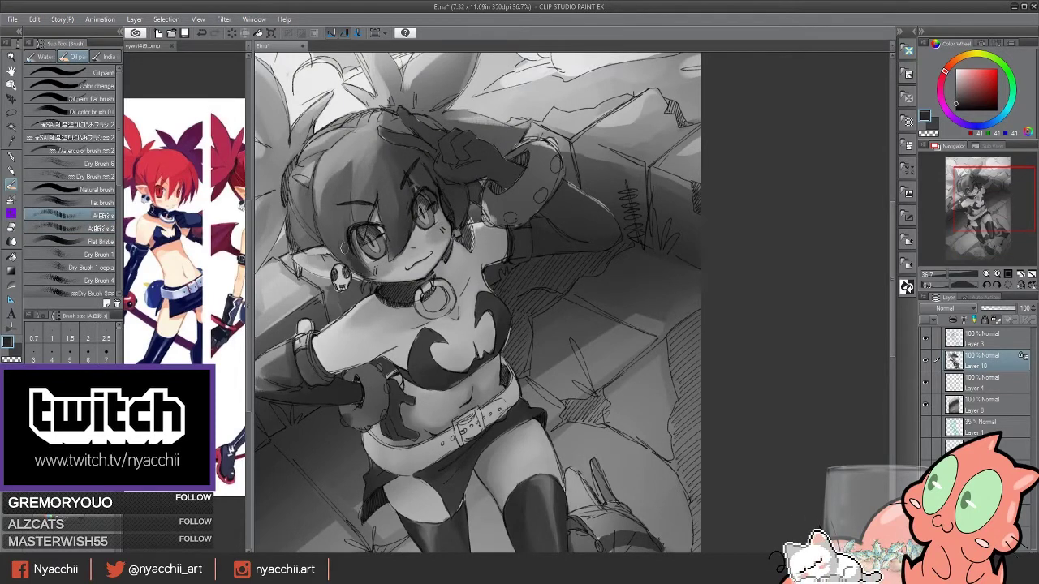
{"action": "key", "text": "period"}
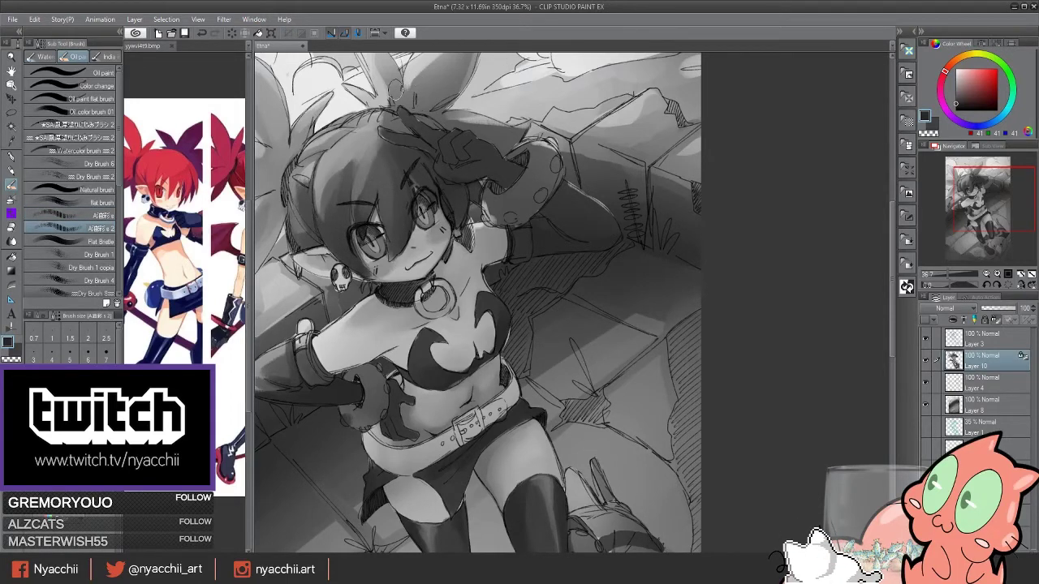
{"action": "scroll", "coordinate": [396, 90], "scroll_direction": "down", "scroll_amount": 2}
{"action": "scroll", "coordinate": [453, 190], "scroll_direction": "up", "scroll_amount": 2}
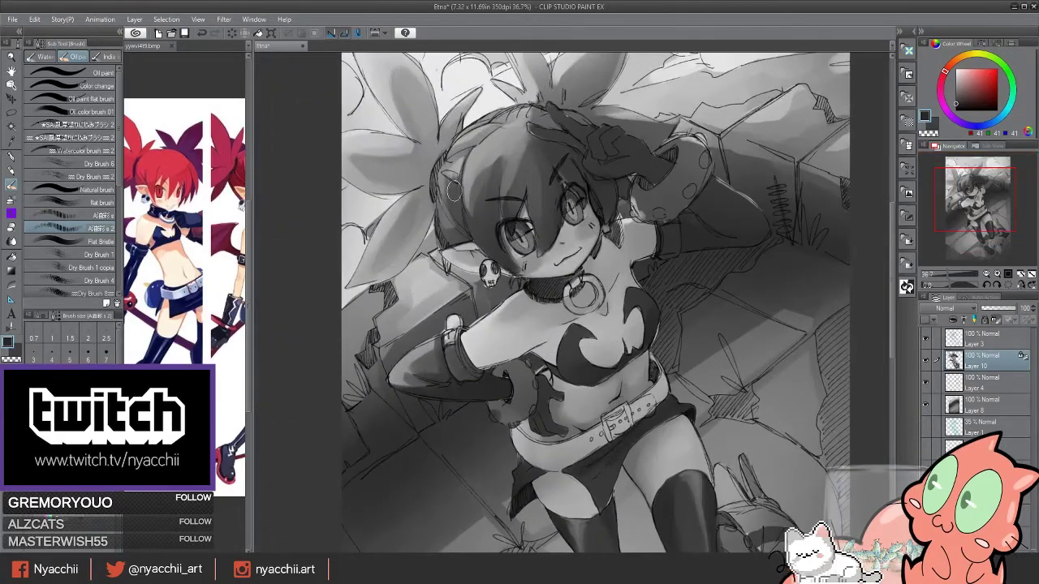
{"action": "mouse_move", "coordinate": [430, 166]}
{"action": "left_mouse_down"}
{"action": "mouse_move", "coordinate": [412, 243]}
{"action": "mouse_move", "coordinate": [390, 258]}
{"action": "mouse_move", "coordinate": [402, 304]}
{"action": "mouse_move", "coordinate": [446, 195]}
{"action": "left_mouse_up"}
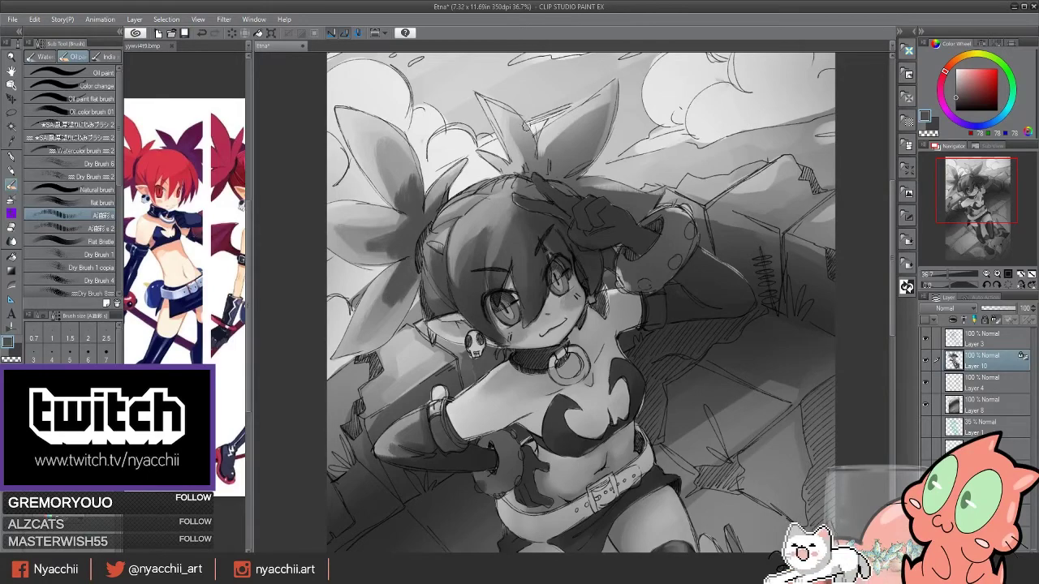
{"action": "left_click", "coordinate": [115, 228]}
{"action": "left_click_drag", "start_coordinate": [381, 219], "coordinate": [406, 256]}
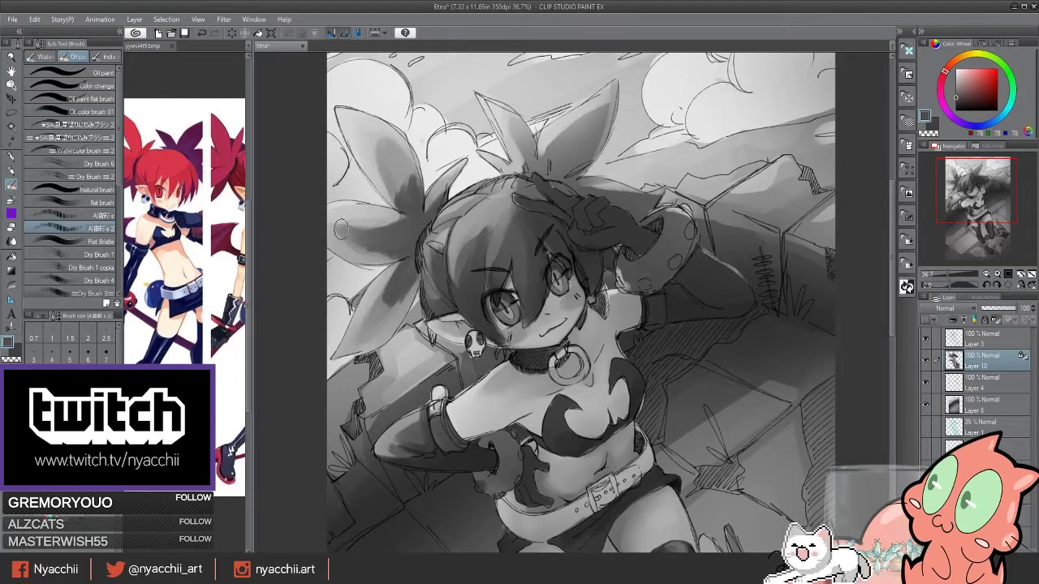
{"action": "mouse_move", "coordinate": [337, 223]}
{"action": "left_mouse_down"}
{"action": "mouse_move", "coordinate": [410, 258]}
{"action": "mouse_move", "coordinate": [375, 305]}
{"action": "left_mouse_up"}
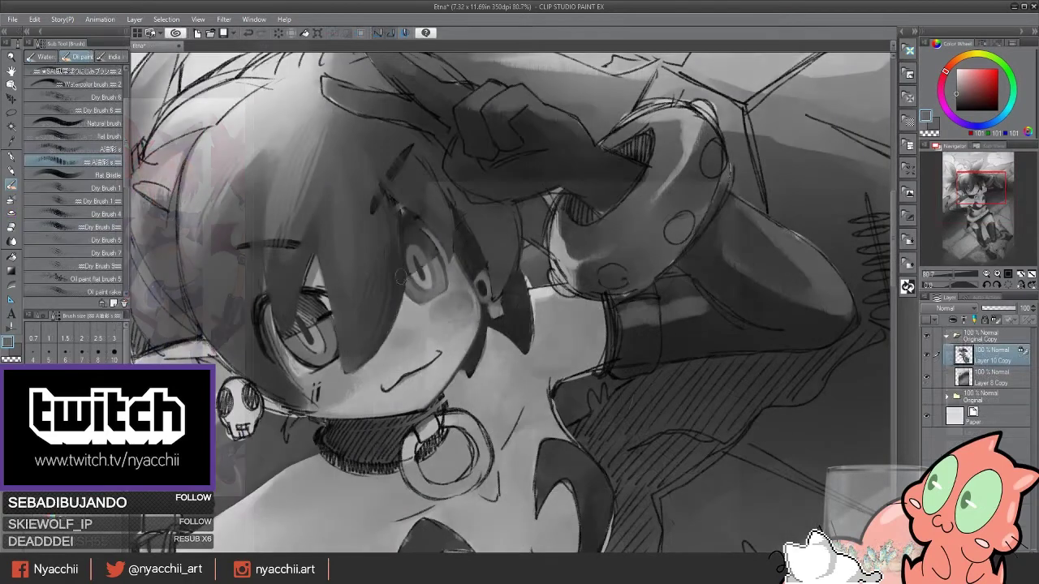
{"action": "scroll", "coordinate": [84, 186], "scroll_direction": "up", "scroll_amount": 2}
{"action": "scroll", "coordinate": [83, 186], "scroll_direction": "up", "scroll_amount": 2}
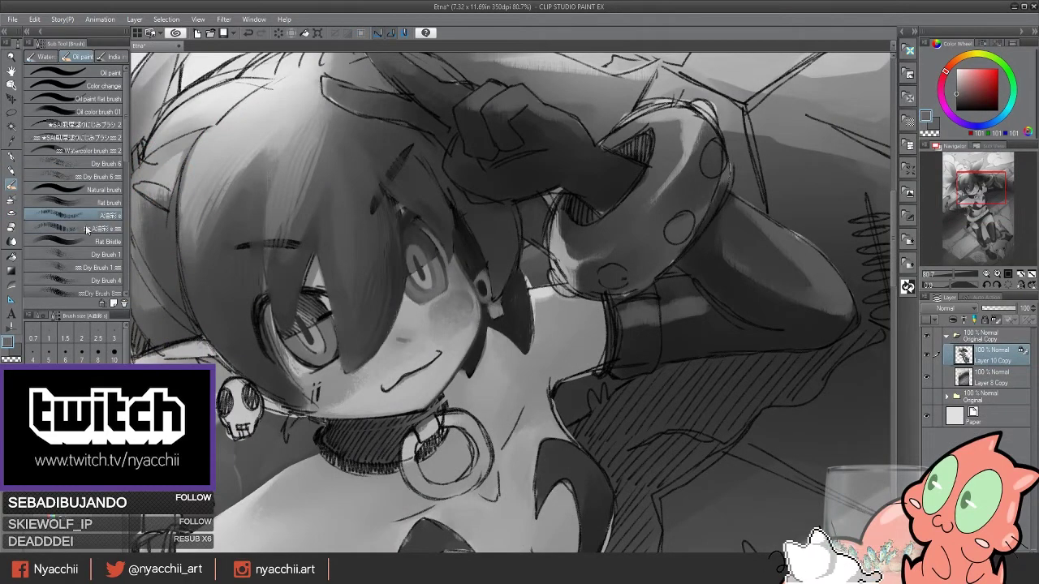
Switch oil brush variants, rotate the view onto Etna's face, and sample the hair's dark grey with Pencil.
{"action": "left_click", "coordinate": [87, 228]}
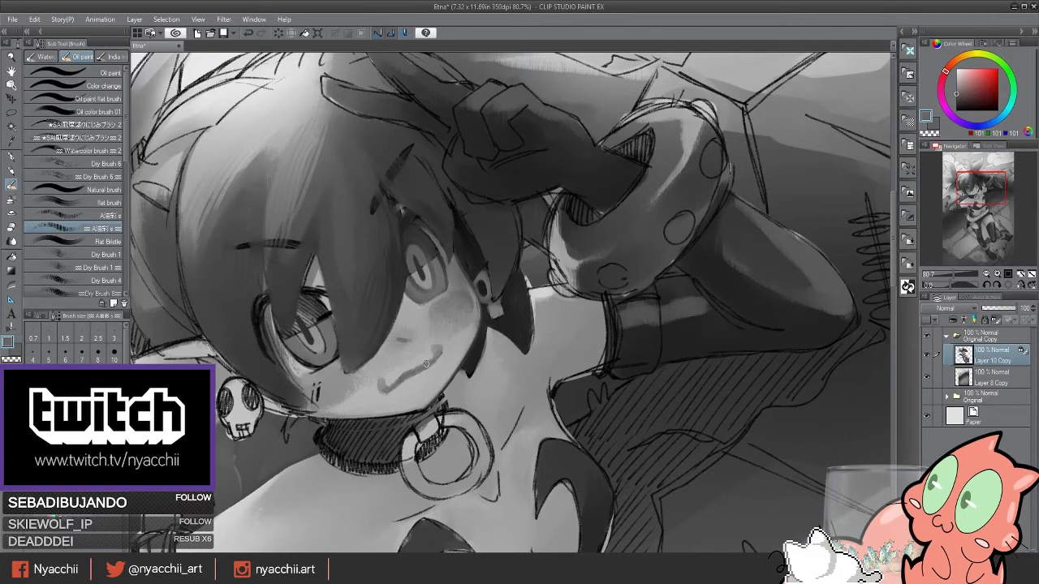
{"action": "left_click", "coordinate": [95, 213]}
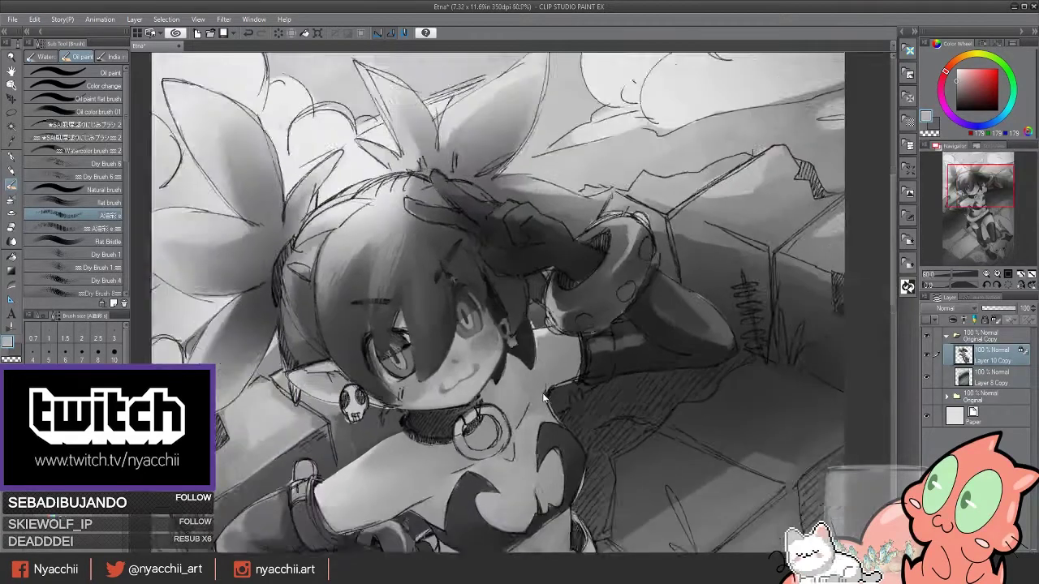
{"action": "left_click_drag", "start_coordinate": [520, 324], "coordinate": [534, 404]}
{"action": "key", "text": "p"}
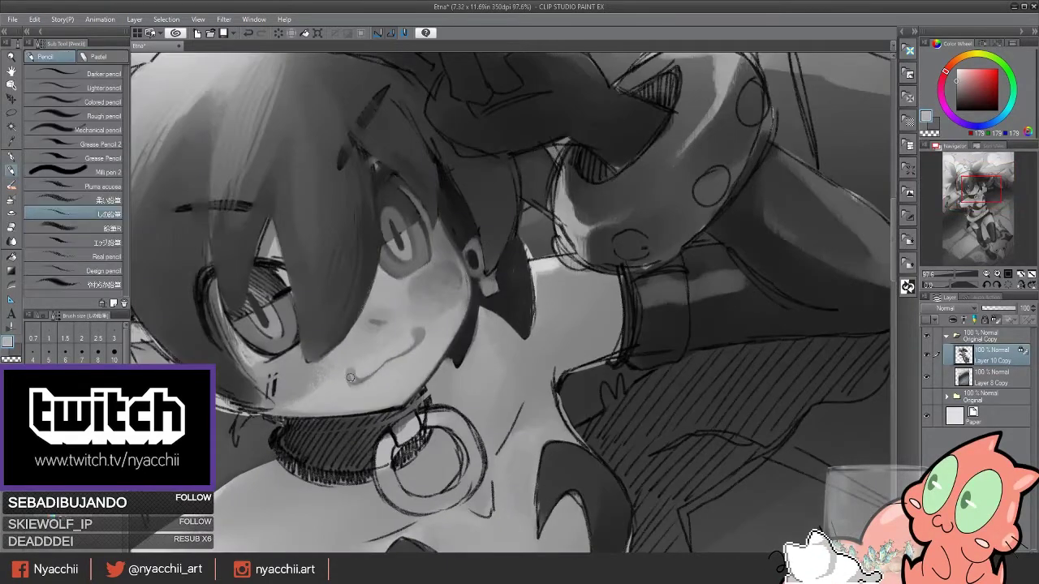
{"action": "left_click", "coordinate": [431, 225], "text": "alt"}
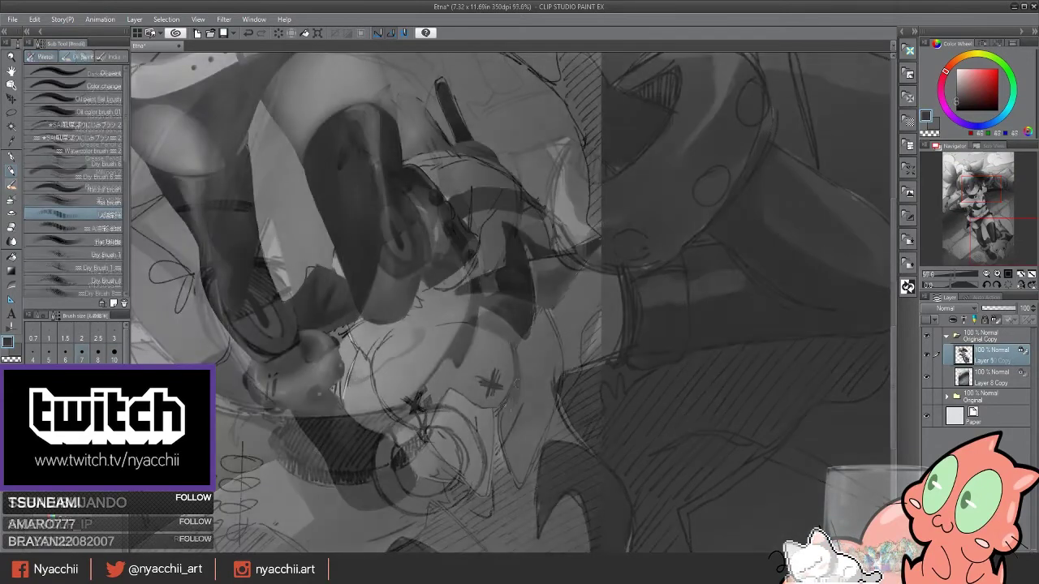
Add a dark stroke along the Prinny's outline and switch between oil brush and Blend tools.
{"action": "key", "text": "period"}
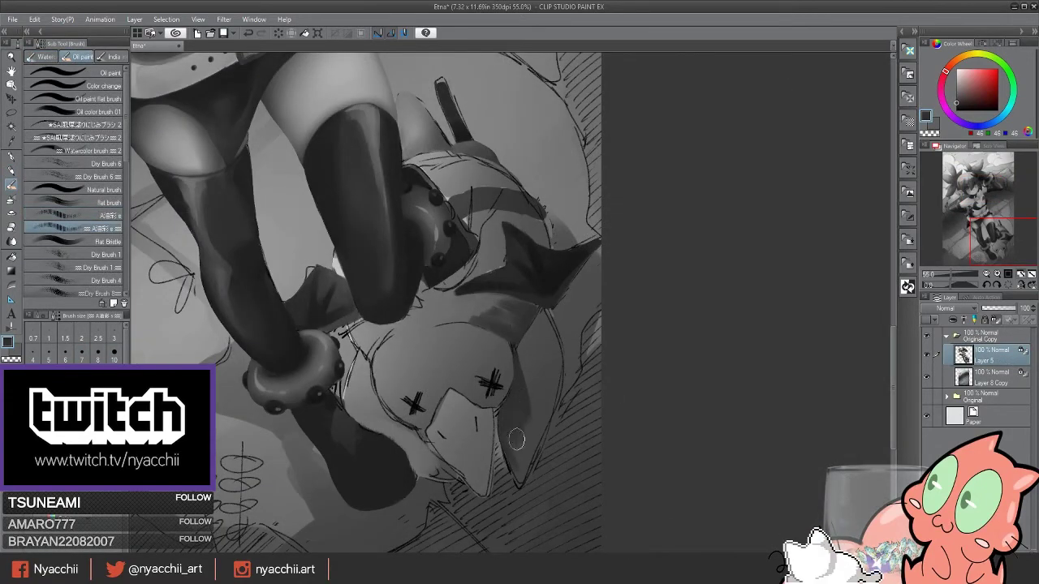
{"action": "left_click_drag", "start_coordinate": [524, 480], "coordinate": [521, 461]}
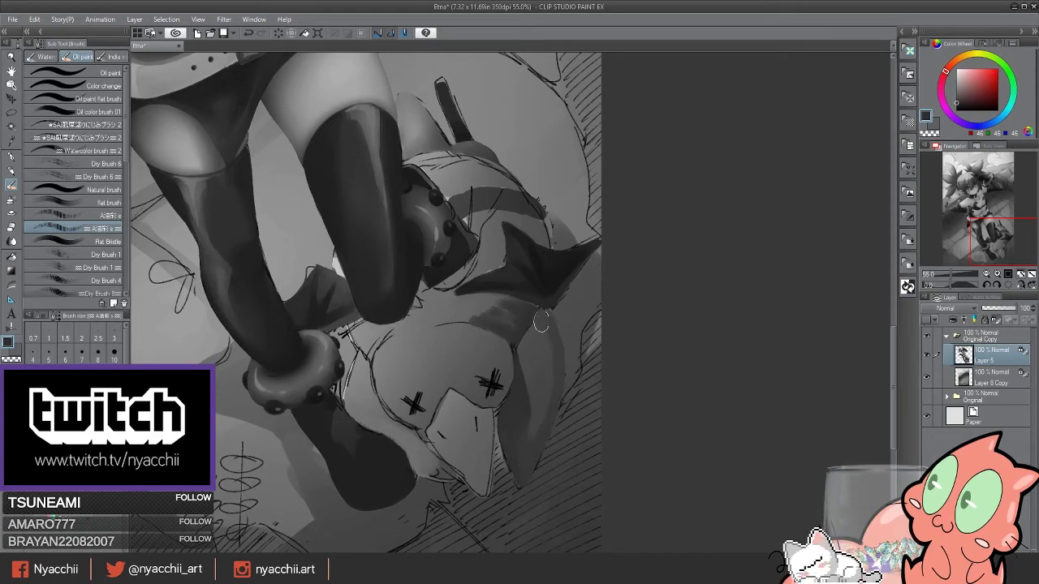
{"action": "scroll", "coordinate": [724, 335], "scroll_direction": "down", "scroll_amount": 1}
{"action": "key", "text": "j"}
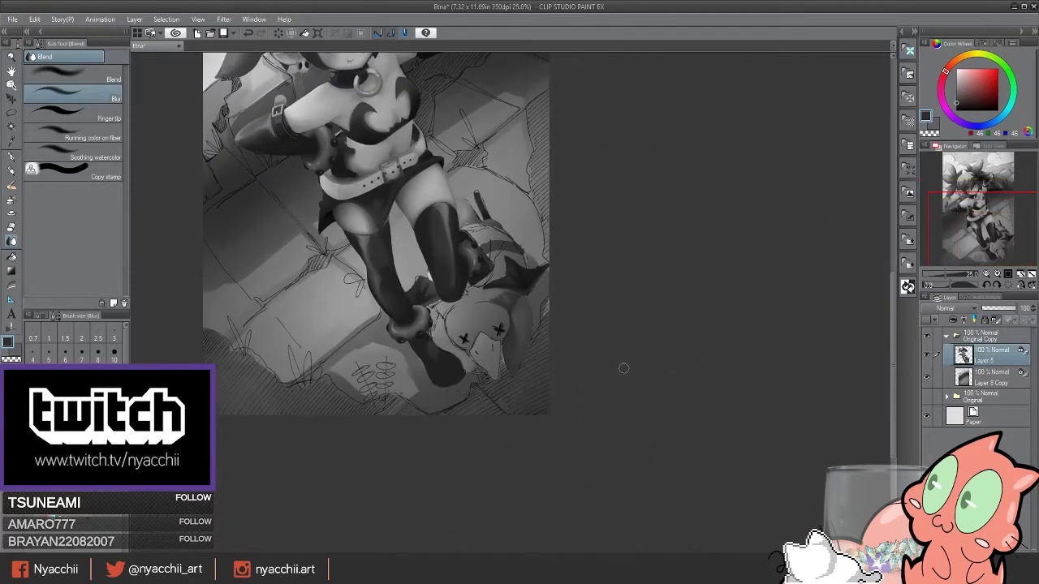
{"action": "left_click", "coordinate": [12, 201]}
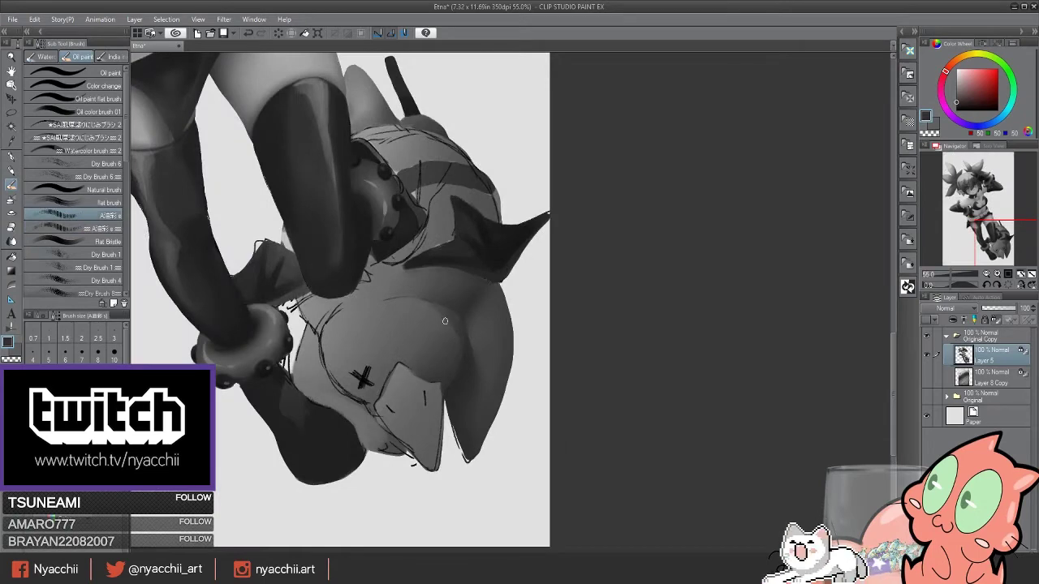
{"action": "left_click", "coordinate": [81, 228]}
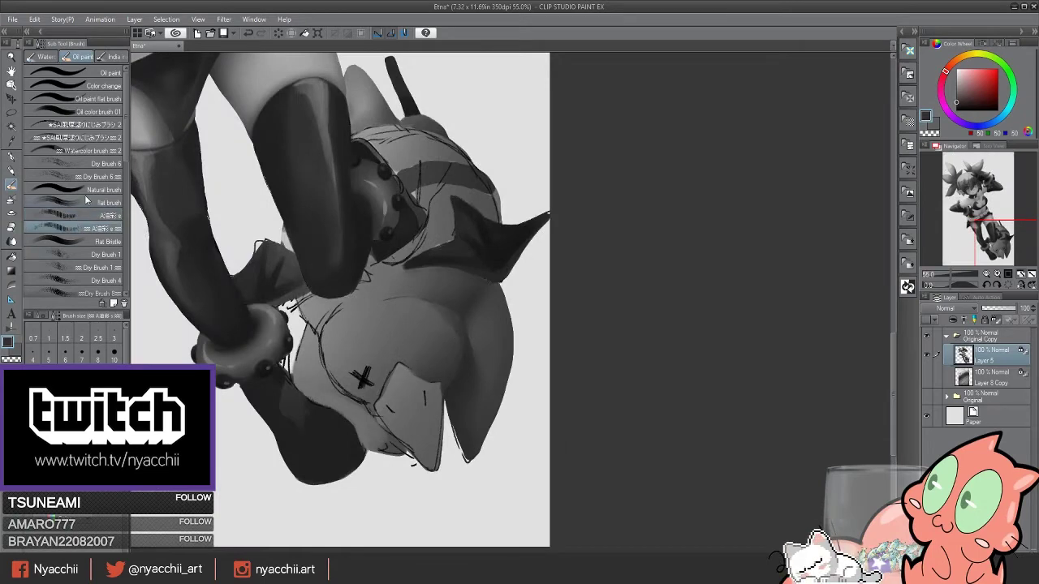
{"action": "key", "text": "j"}
{"action": "scroll", "coordinate": [451, 331], "scroll_direction": "down", "scroll_amount": 1}
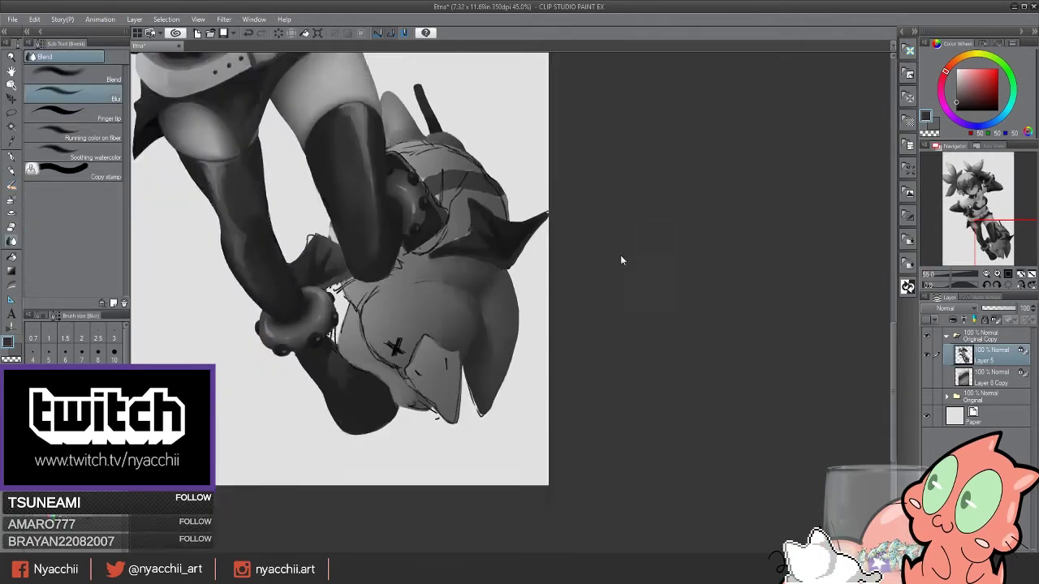
Blur the Prinny's shading with the Blur tool, recentring the whole figure in view.
{"action": "left_click_drag", "start_coordinate": [501, 217], "coordinate": [622, 278]}
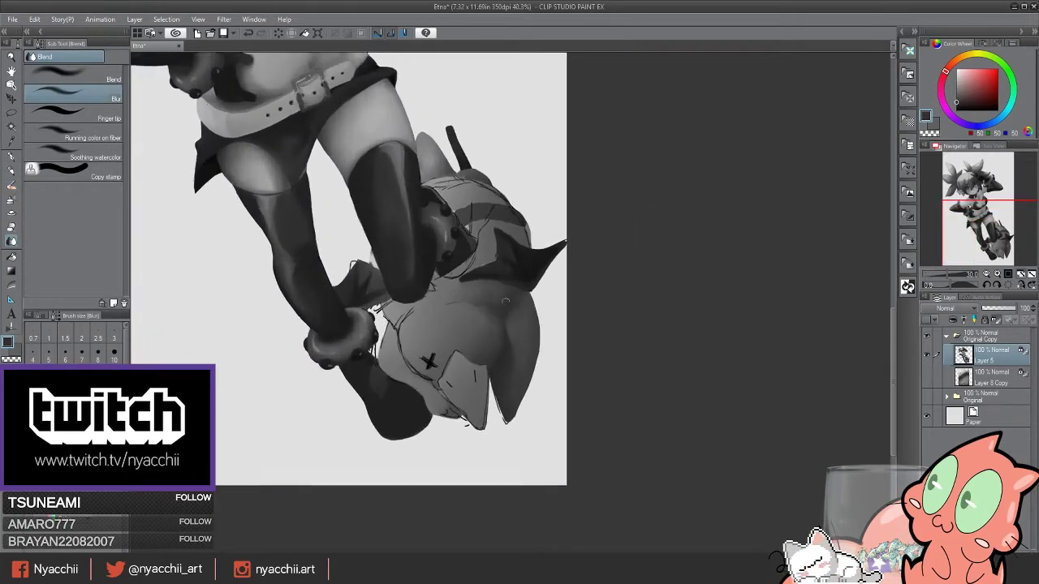
{"action": "scroll", "coordinate": [621, 278], "scroll_direction": "up", "scroll_amount": 1}
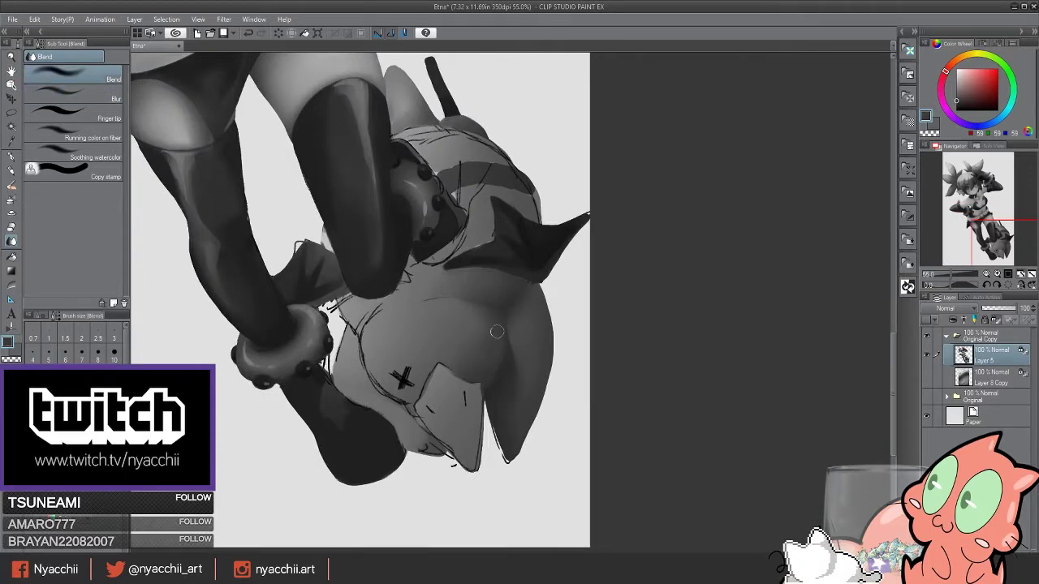
{"action": "left_click", "coordinate": [104, 98]}
{"action": "scroll", "coordinate": [719, 329], "scroll_direction": "down", "scroll_amount": 2}
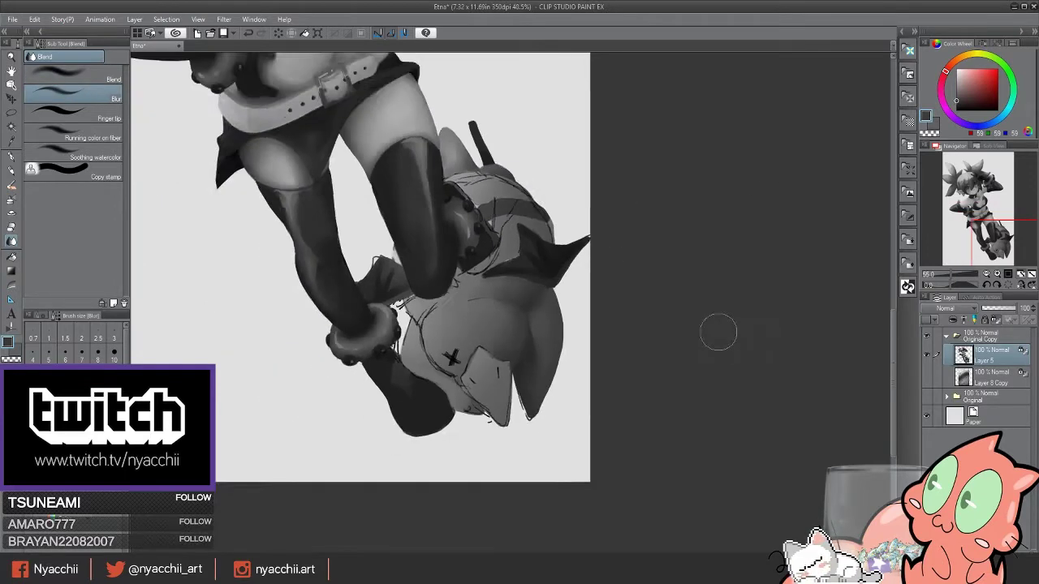
{"action": "scroll", "coordinate": [727, 294], "scroll_direction": "down", "scroll_amount": 3}
{"action": "left_click_drag", "start_coordinate": [676, 305], "coordinate": [653, 328]}
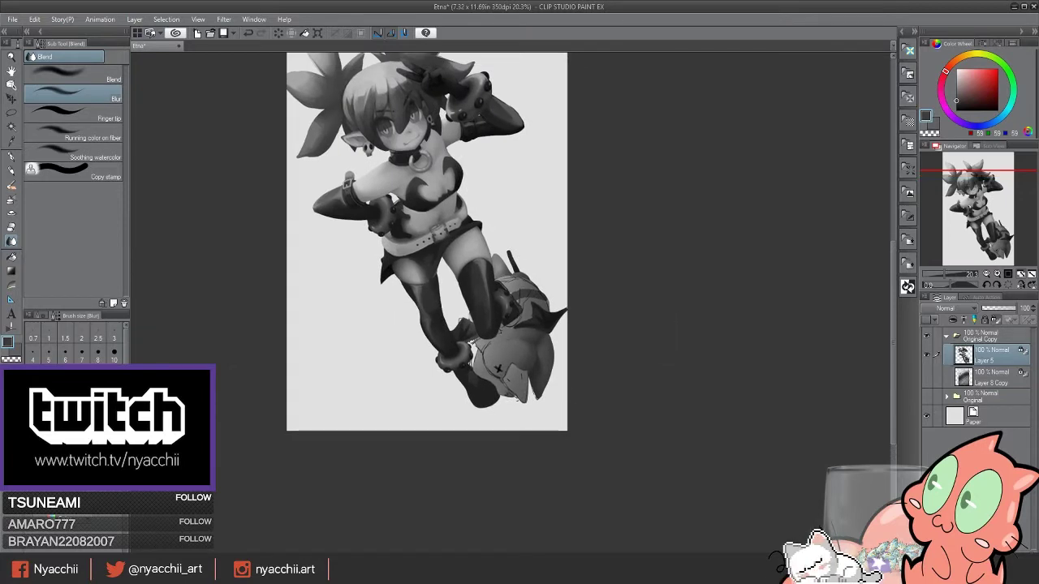
{"action": "scroll", "coordinate": [764, 389], "scroll_direction": "up", "scroll_amount": 3}
{"action": "scroll", "coordinate": [763, 390], "scroll_direction": "down", "scroll_amount": 2}
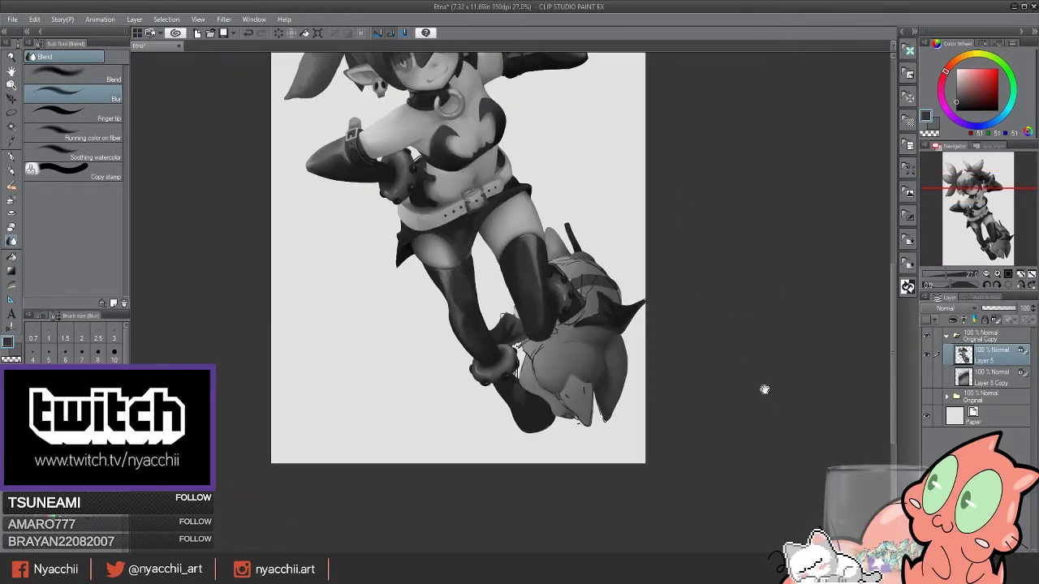
{"action": "scroll", "coordinate": [764, 389], "scroll_direction": "down", "scroll_amount": 1}
Toggle the background layer on and off to compare, then return to the oil brushes.
{"action": "left_click", "coordinate": [927, 378]}
{"action": "left_click", "coordinate": [926, 378]}
{"action": "scroll", "coordinate": [516, 363], "scroll_direction": "up", "scroll_amount": 2}
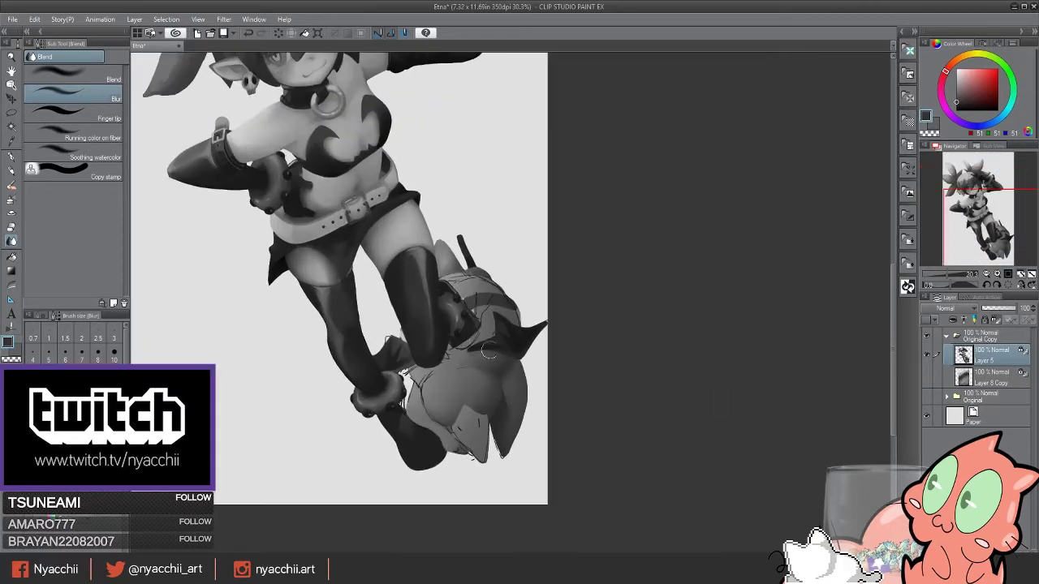
{"action": "scroll", "coordinate": [517, 363], "scroll_direction": "up", "scroll_amount": 2}
{"action": "key", "text": "b"}
{"action": "scroll", "coordinate": [517, 363], "scroll_direction": "up", "scroll_amount": 2}
{"action": "left_click_drag", "start_coordinate": [517, 363], "coordinate": [485, 265]}
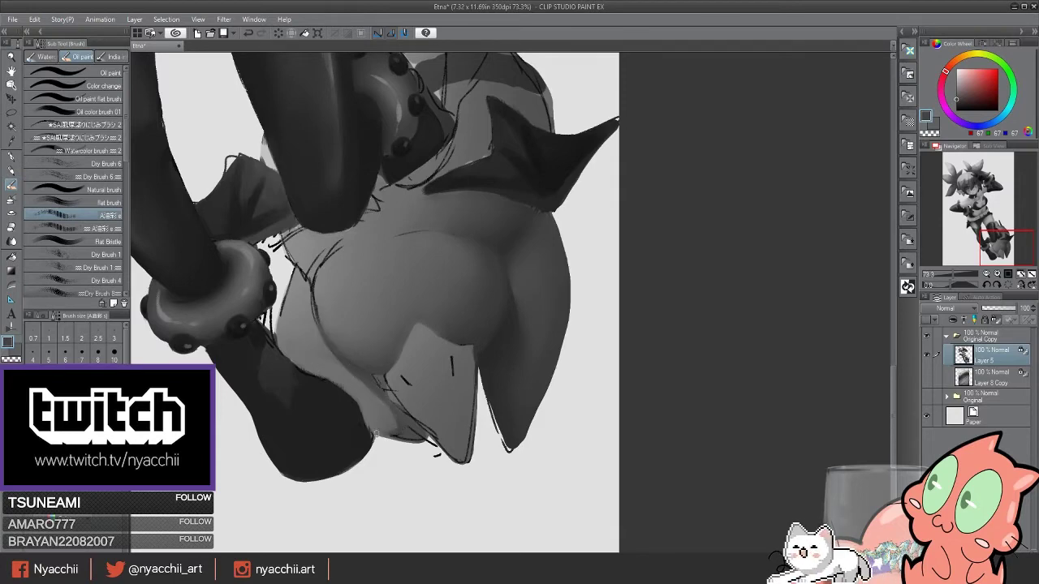
Darken the Prinny's belly shading and blend it, then zoom out to check the figure.
{"action": "mouse_move", "coordinate": [381, 406]}
{"action": "left_mouse_down"}
{"action": "mouse_move", "coordinate": [410, 436]}
{"action": "mouse_move", "coordinate": [390, 418]}
{"action": "left_mouse_up"}
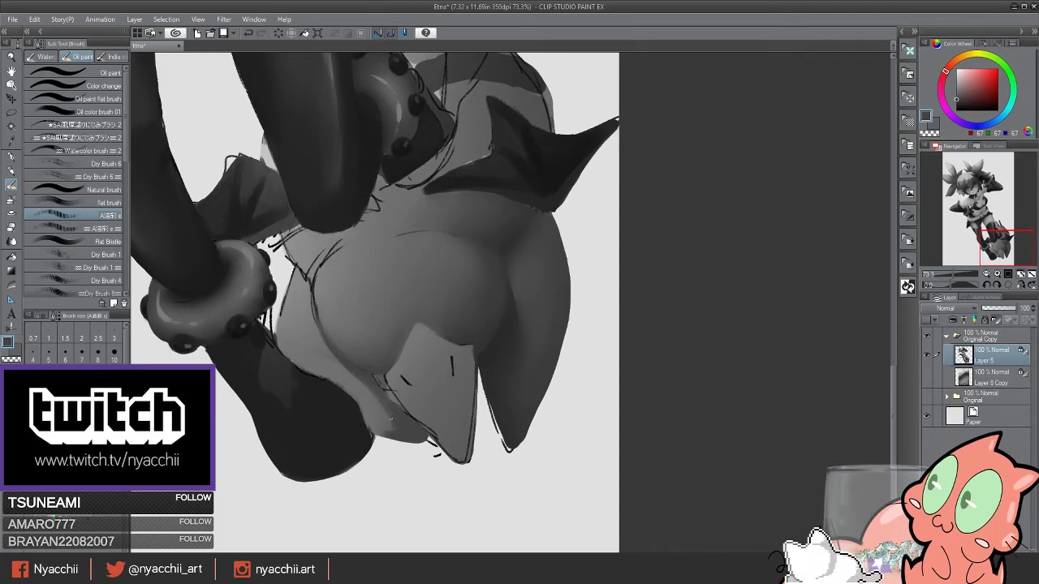
{"action": "key", "text": "period"}
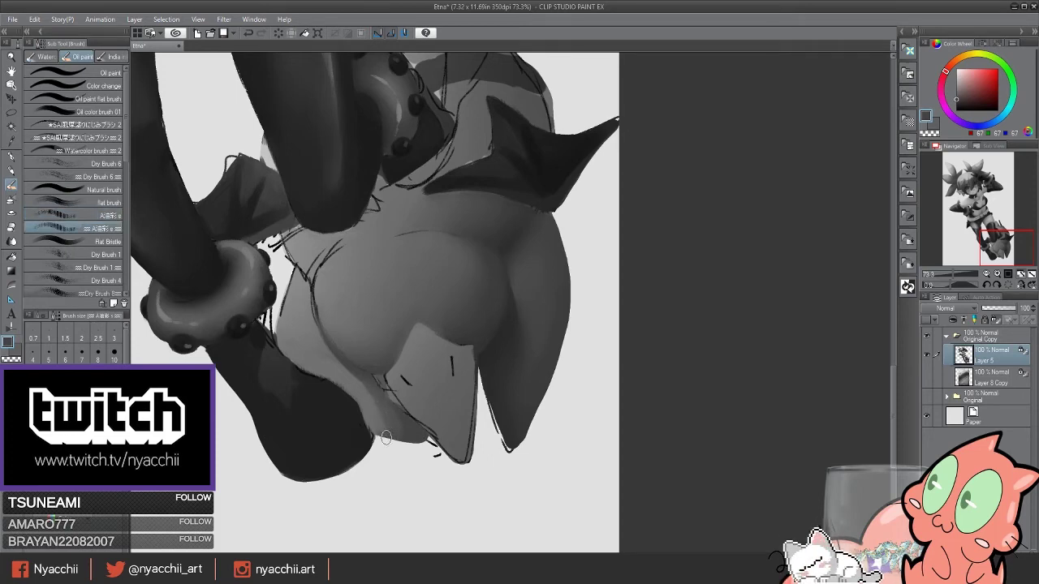
{"action": "key", "text": "j"}
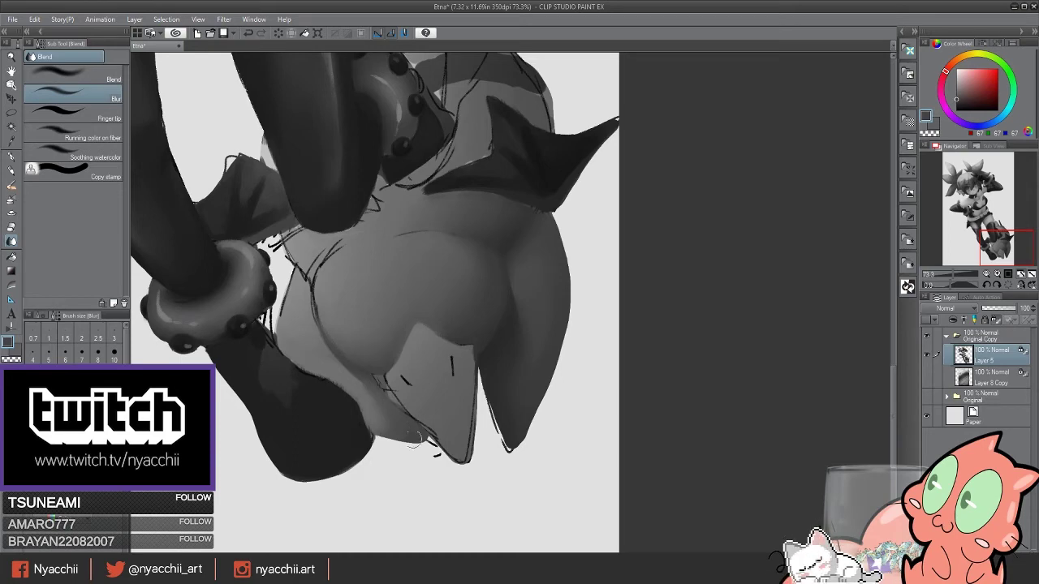
{"action": "key", "text": "ctrl+minus"}
{"action": "key", "text": "ctrl+minus"}
{"action": "key", "text": "ctrl+minus"}
{"action": "key", "text": "ctrl+minus"}
{"action": "key", "text": "ctrl+minus"}
{"action": "key", "text": "ctrl+minus"}
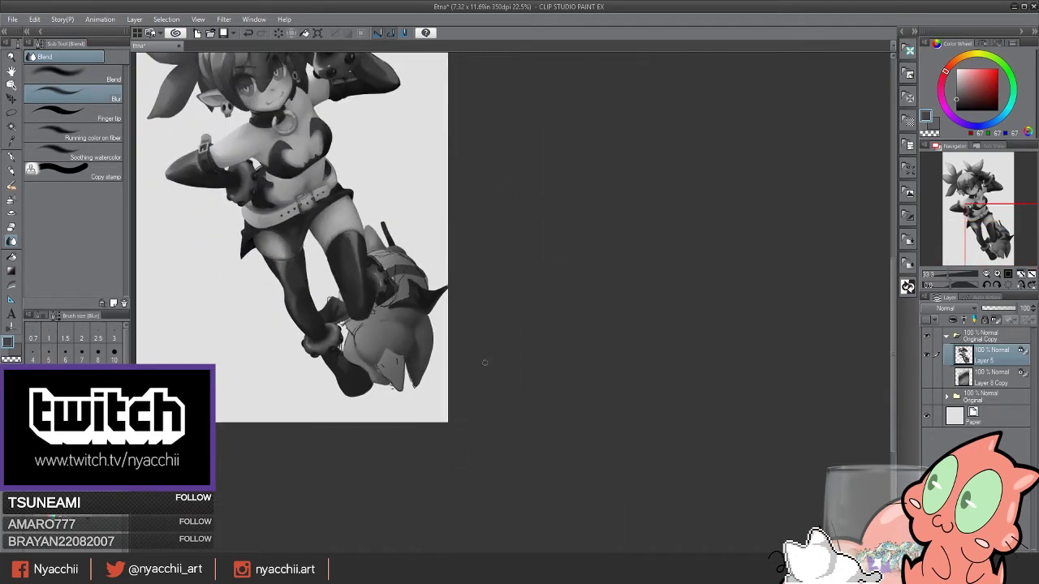
Return to the oil paint brushes and choose the Oil paint rake brush.
{"action": "scroll", "coordinate": [382, 394], "scroll_direction": "up", "scroll_amount": 4}
{"action": "right_click", "coordinate": [382, 394]}
{"action": "key", "text": "Escape"}
{"action": "key", "text": "b"}
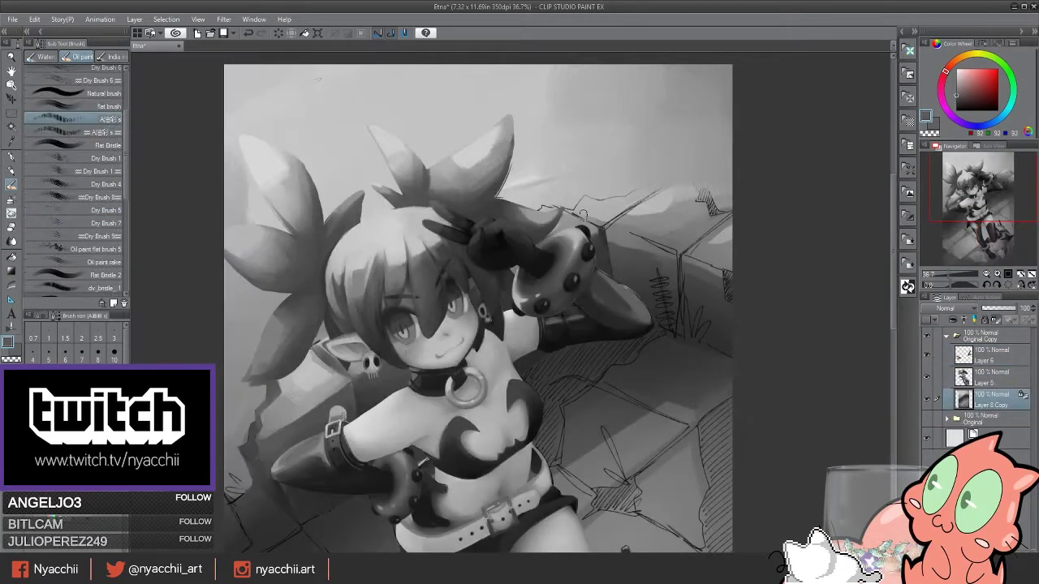
{"action": "scroll", "coordinate": [602, 233], "scroll_direction": "down", "scroll_amount": 2}
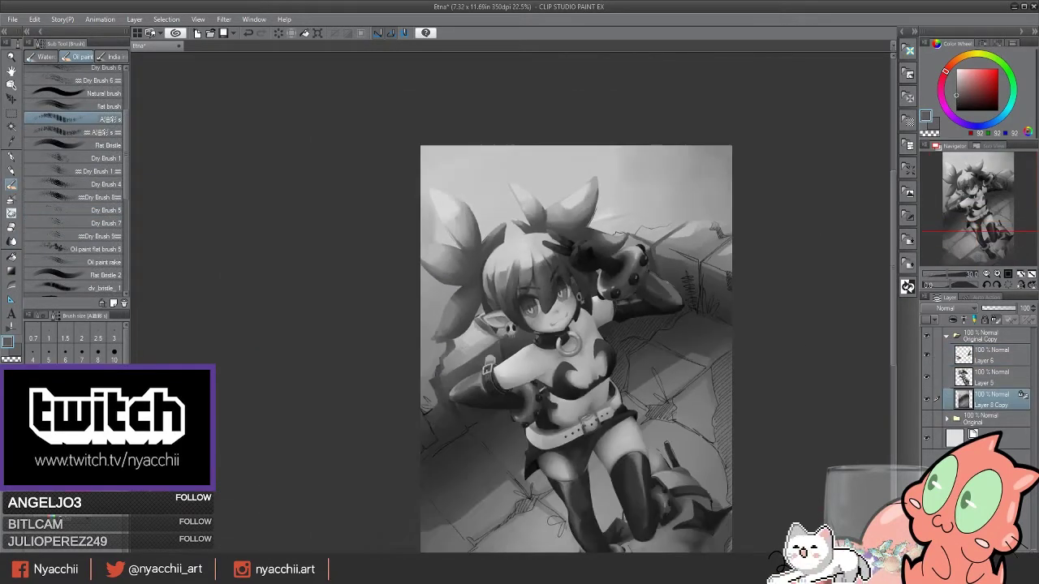
{"action": "left_click", "coordinate": [90, 131]}
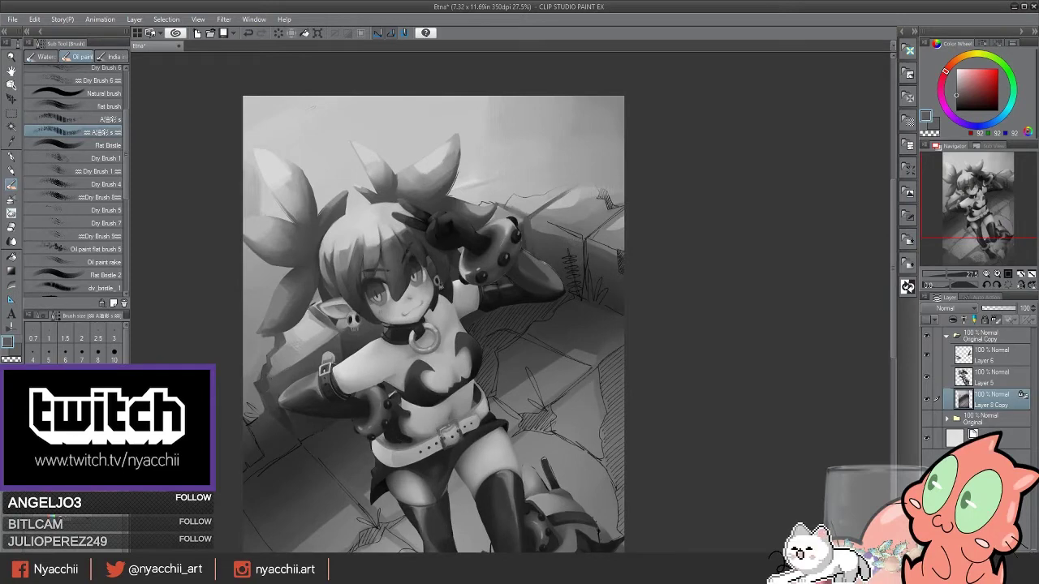
{"action": "left_click", "coordinate": [96, 262]}
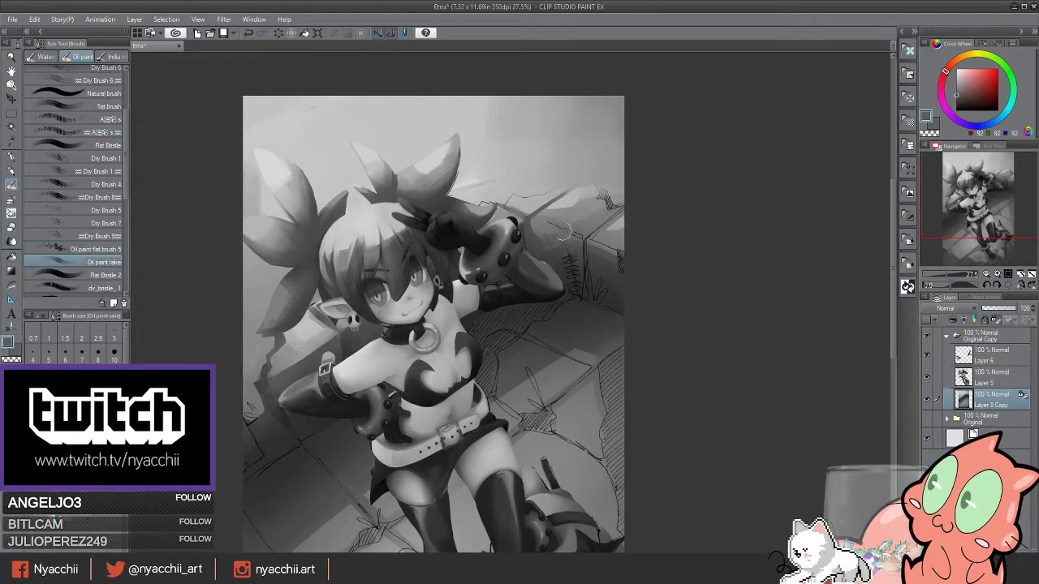
Switch to the pencil, rotate then reset the canvas upright, and zoom in on the Prinny and tiles.
{"action": "key", "text": "p"}
{"action": "left_click_drag", "start_coordinate": [545, 231], "coordinate": [550, 412]}
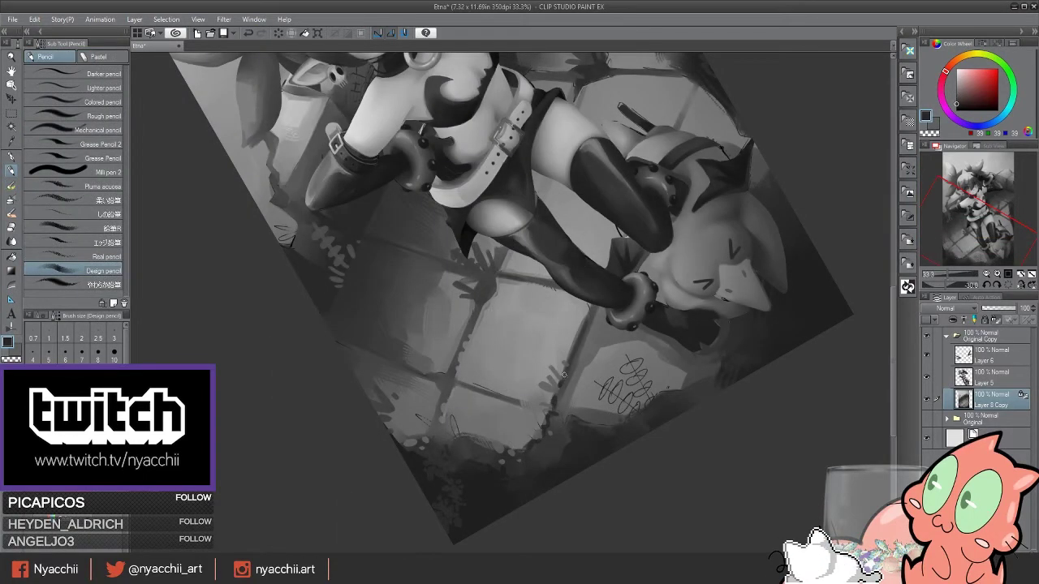
{"action": "key", "text": "ctrl+@"}
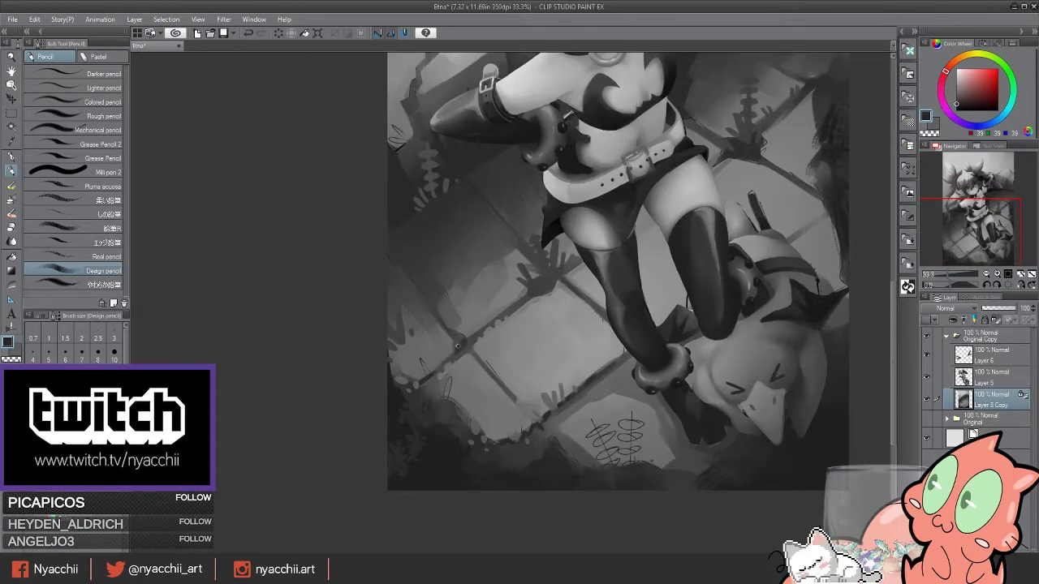
{"action": "key", "text": "ctrl+minus"}
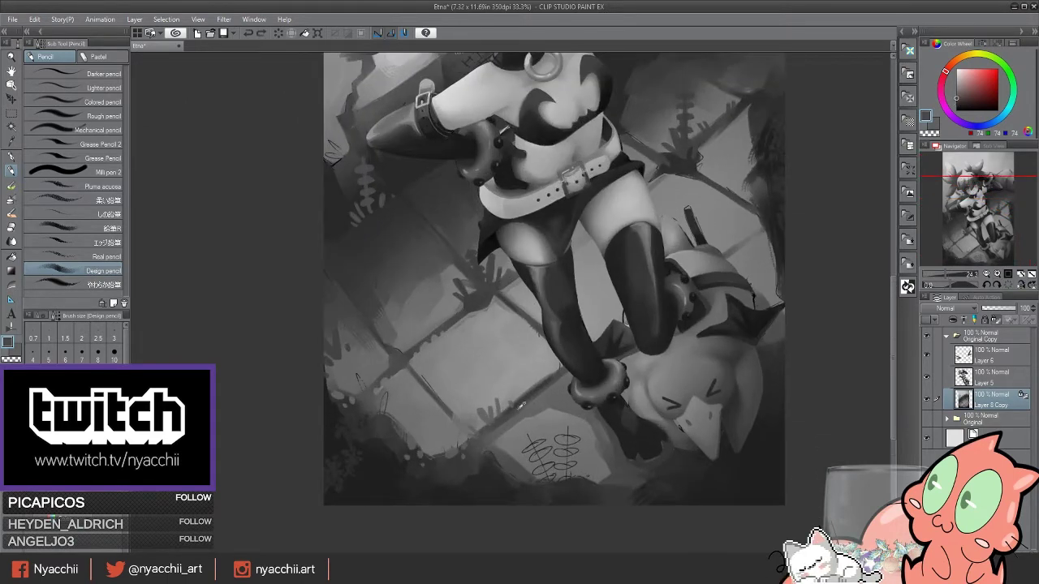
{"action": "key", "text": "ctrl+plus"}
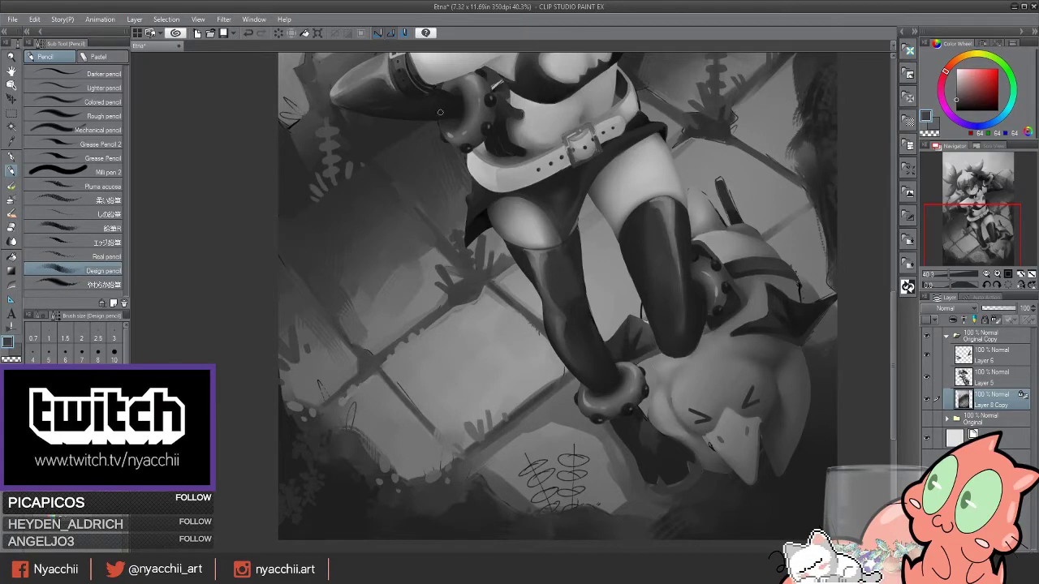
Select the whole canvas, try an S-shaped tone curve, then discard it.
{"action": "key", "text": "ctrl+minus"}
{"action": "key", "text": "ctrl+minus"}
{"action": "key", "text": "ctrl+a"}
{"action": "key", "text": "ctrl+m"}
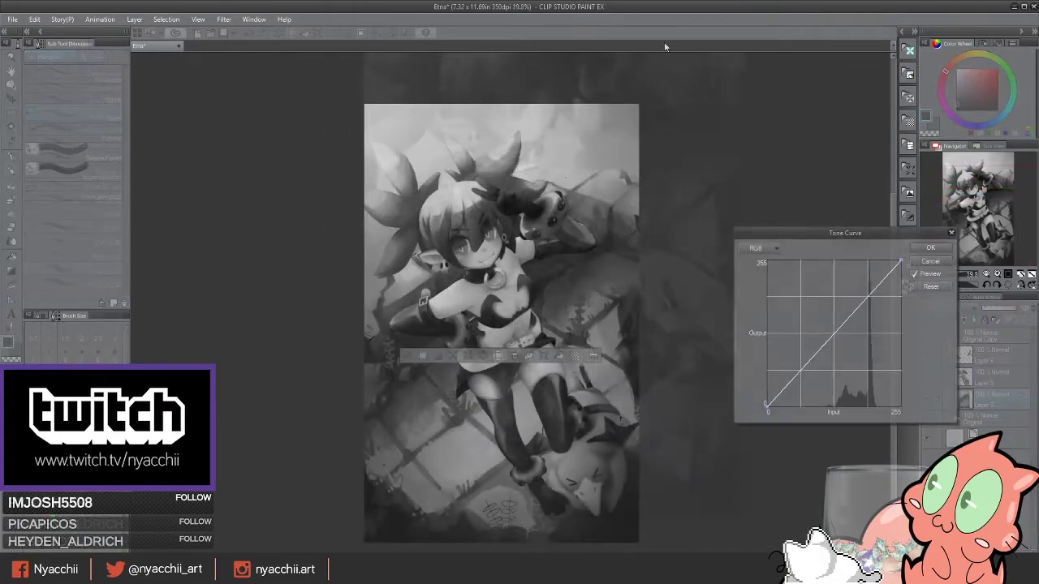
{"action": "left_click_drag", "start_coordinate": [822, 310], "coordinate": [856, 267]}
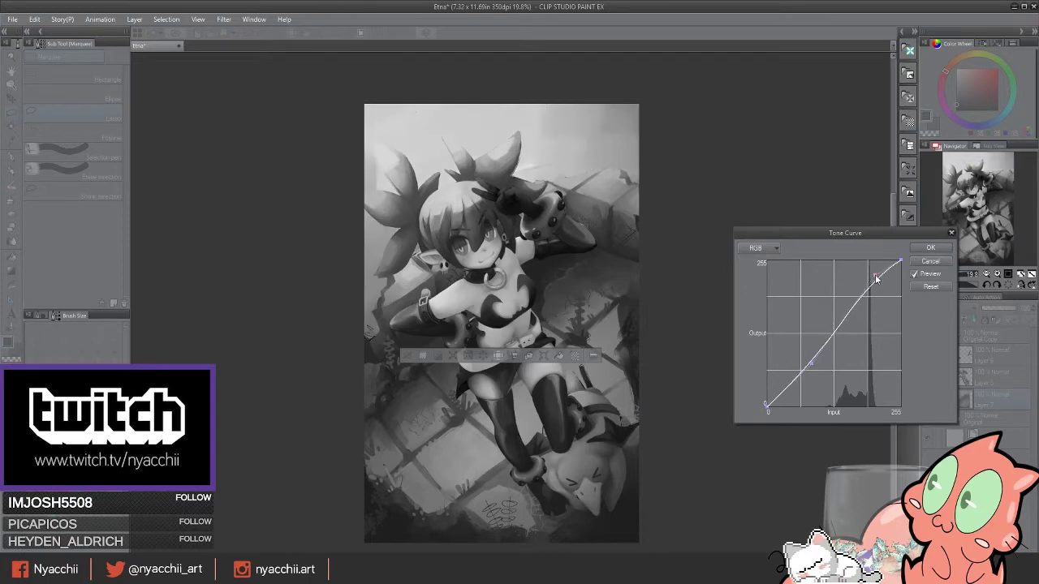
{"action": "mouse_move", "coordinate": [843, 349]}
{"action": "left_mouse_down"}
{"action": "mouse_move", "coordinate": [847, 372]}
{"action": "mouse_move", "coordinate": [826, 367]}
{"action": "left_mouse_up"}
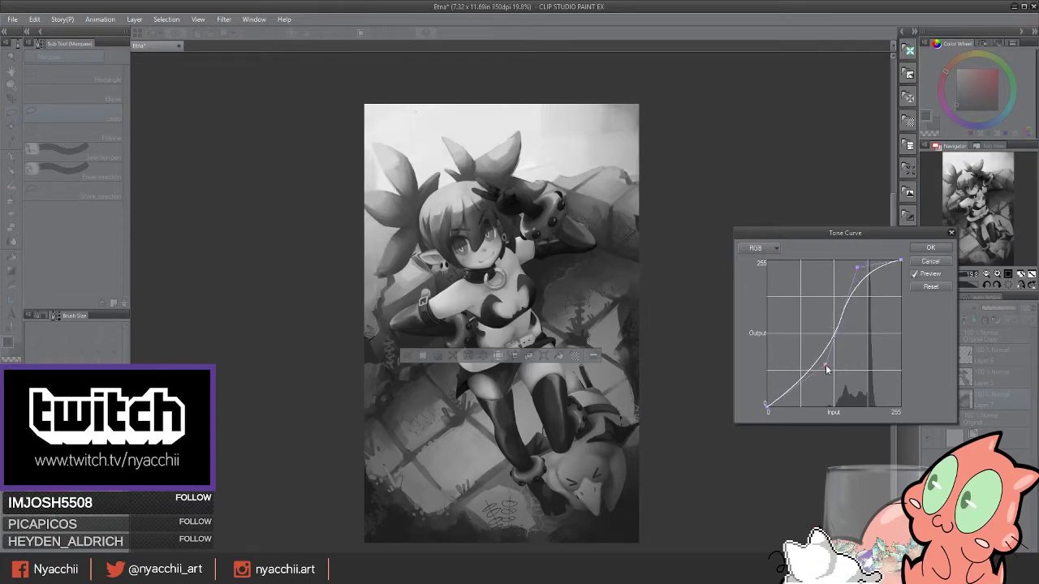
{"action": "left_click_drag", "start_coordinate": [857, 277], "coordinate": [859, 279]}
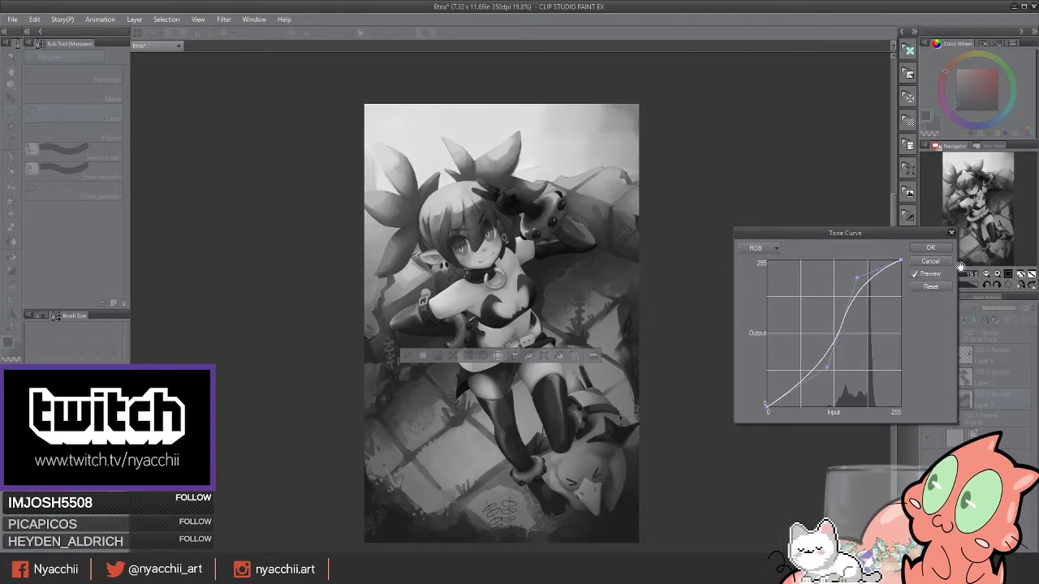
{"action": "key", "text": "Escape"}
Reapply a tone curve raising highlights and deepening shadows with an extra point, then tame the highlights.
{"action": "key", "text": "ctrl+a"}
{"action": "key", "text": "ctrl+m"}
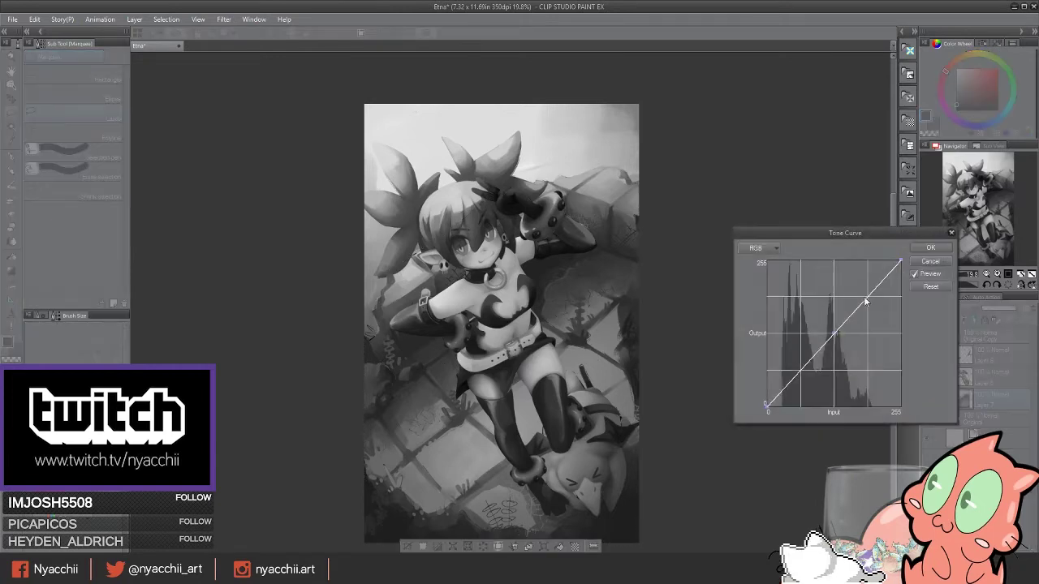
{"action": "left_click_drag", "start_coordinate": [865, 302], "coordinate": [863, 290]}
{"action": "left_click_drag", "start_coordinate": [804, 366], "coordinate": [790, 394]}
{"action": "left_click", "coordinate": [813, 354]}
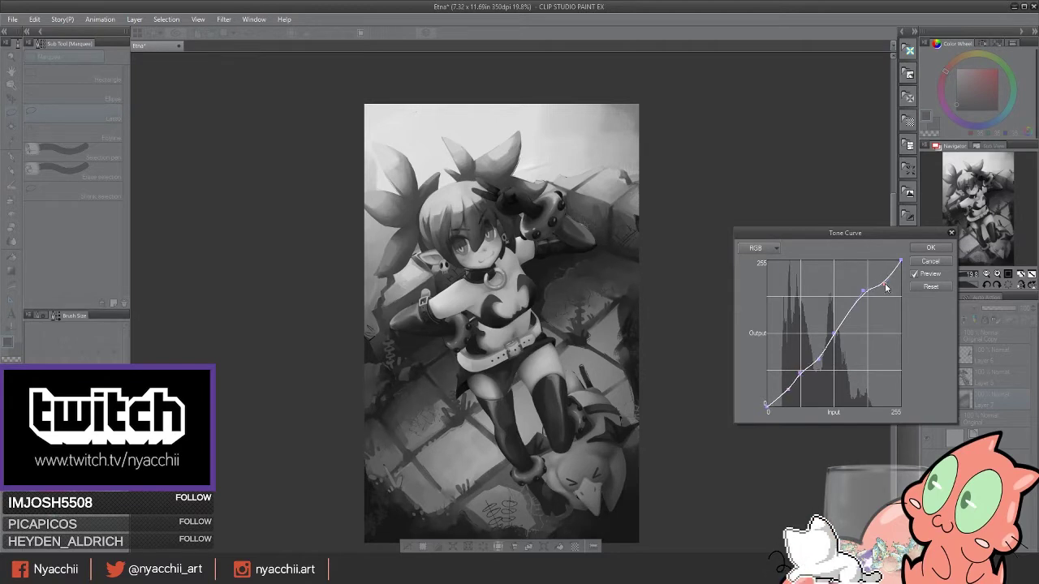
{"action": "left_click_drag", "start_coordinate": [864, 290], "coordinate": [874, 333]}
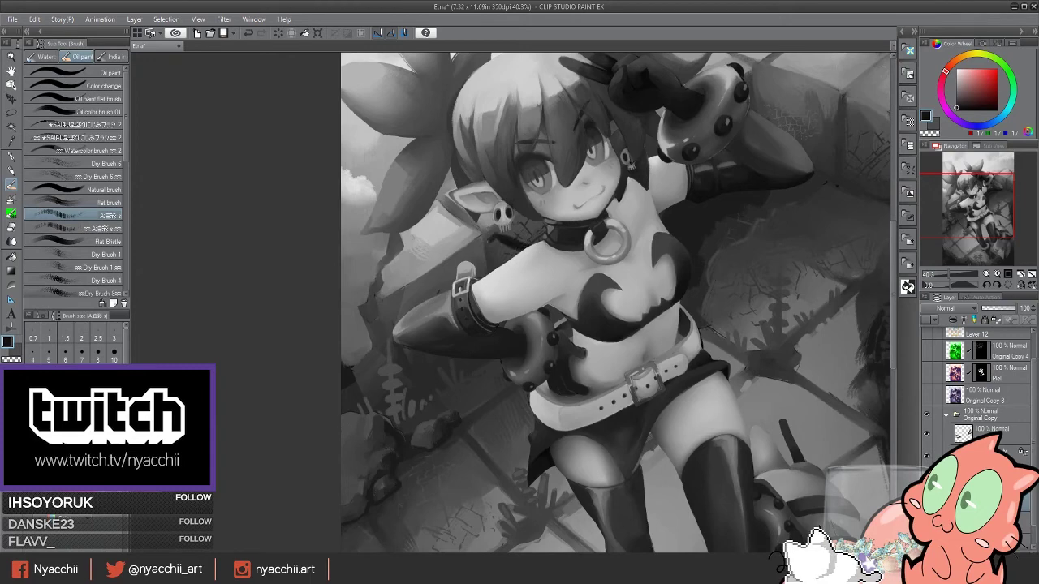
Paint the dark bat wing beside Etna's left arm, darkening its tip.
{"action": "scroll", "coordinate": [805, 295], "scroll_direction": "down", "scroll_amount": 1}
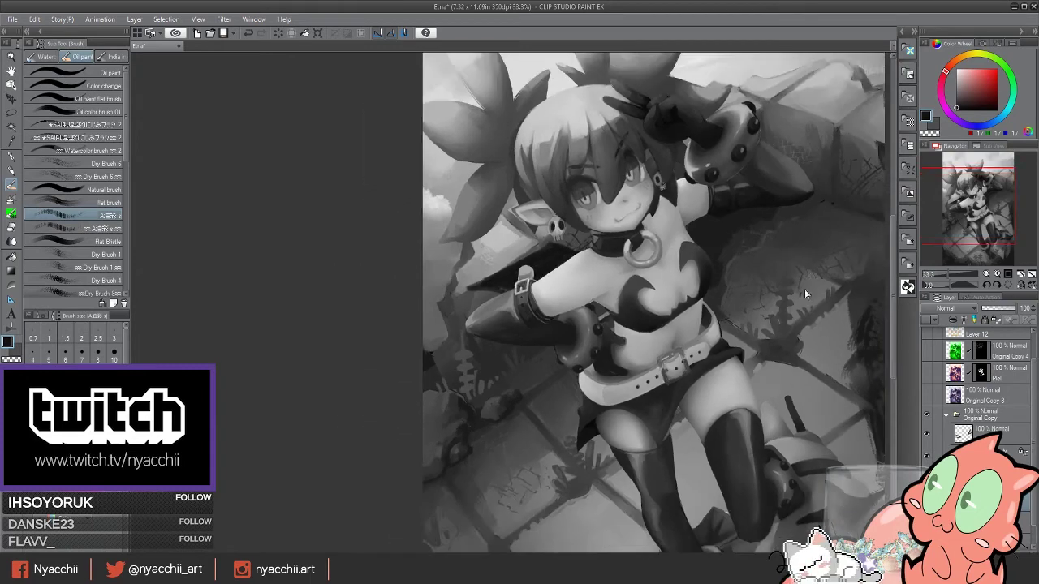
{"action": "scroll", "coordinate": [806, 295], "scroll_direction": "down", "scroll_amount": 1}
{"action": "scroll", "coordinate": [806, 294], "scroll_direction": "down", "scroll_amount": 1}
{"action": "left_click_drag", "start_coordinate": [626, 253], "coordinate": [496, 310]}
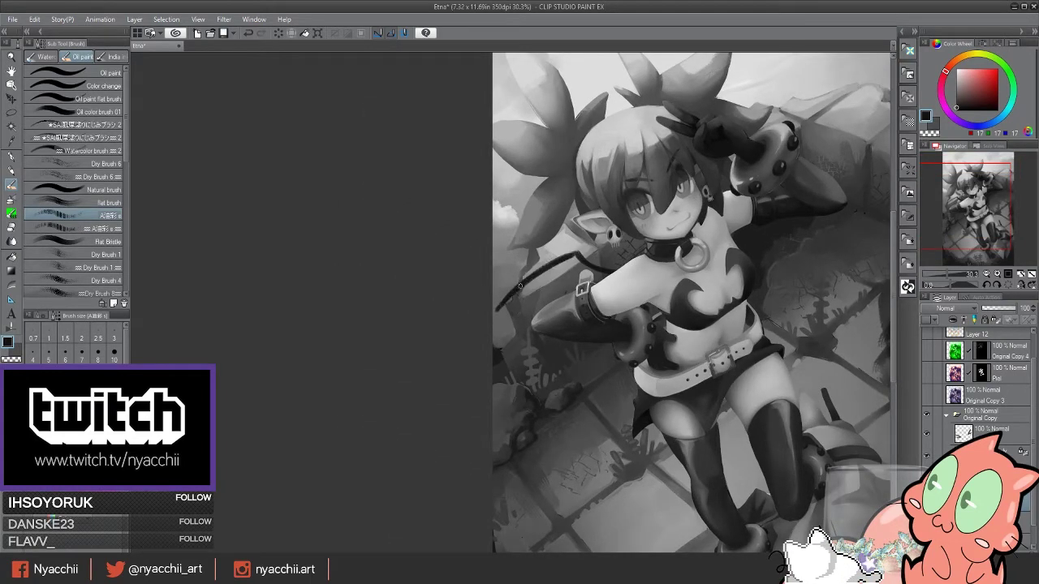
{"action": "left_click_drag", "start_coordinate": [597, 275], "coordinate": [538, 262]}
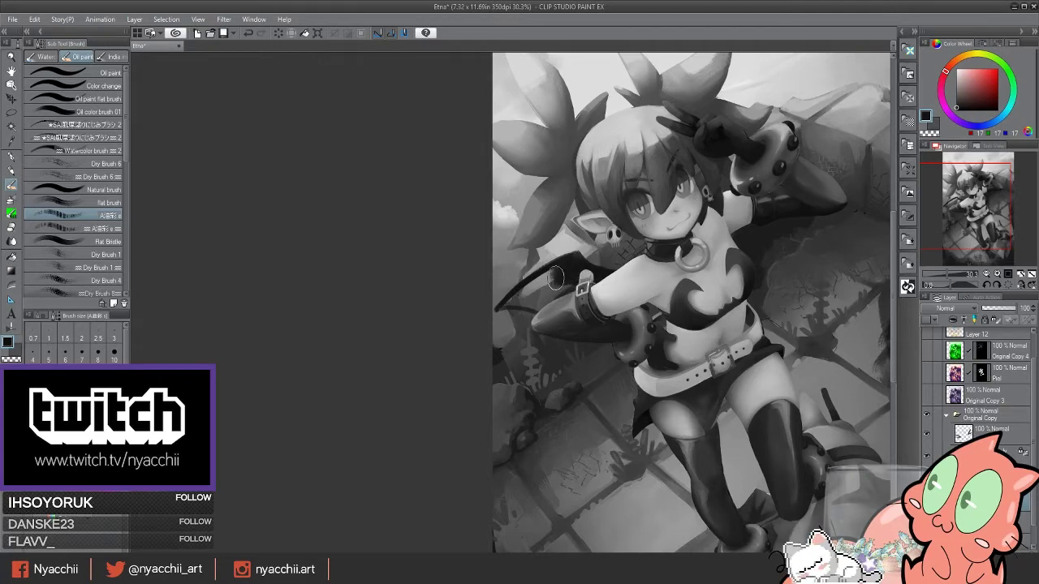
{"action": "mouse_move", "coordinate": [521, 302]}
{"action": "left_mouse_down"}
{"action": "mouse_move", "coordinate": [540, 307]}
{"action": "mouse_move", "coordinate": [499, 312]}
{"action": "left_mouse_up"}
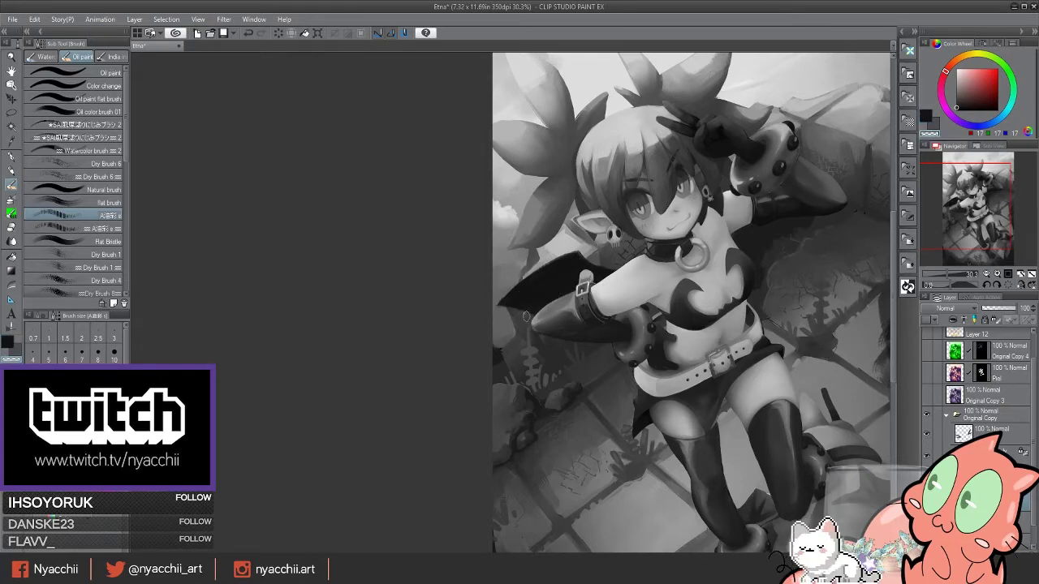
Erase the wing's edges with transparent colour, then return to the dark painting colour.
{"action": "left_click_drag", "start_coordinate": [775, 193], "coordinate": [601, 185]}
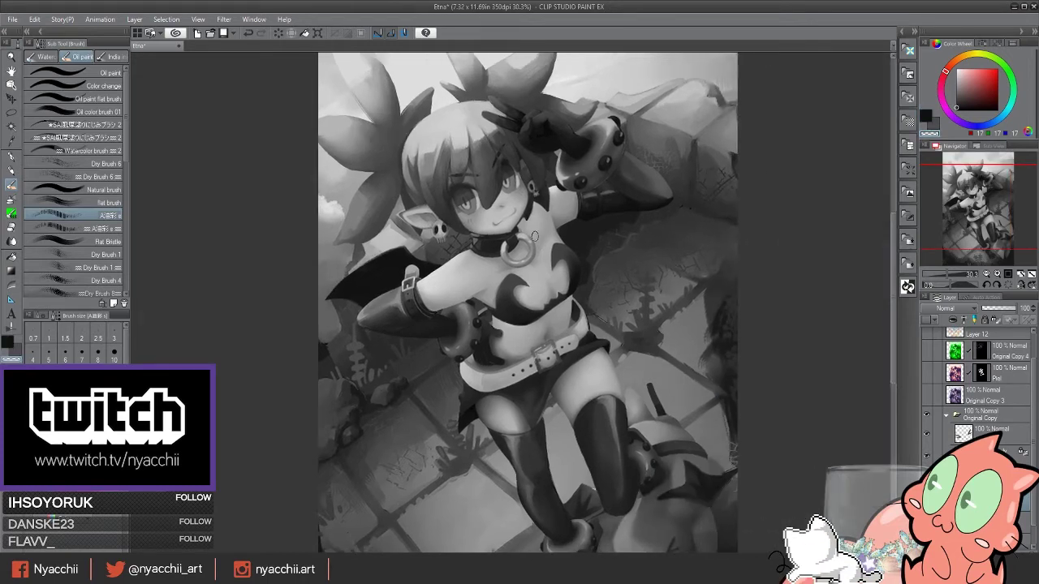
{"action": "key", "text": "c"}
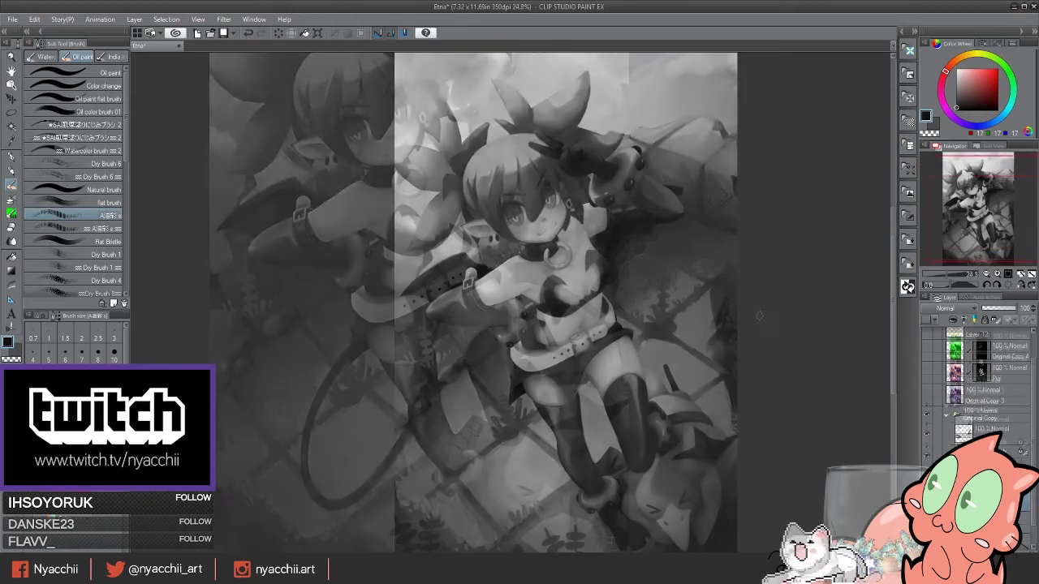
{"action": "left_click_drag", "start_coordinate": [478, 409], "coordinate": [369, 341]}
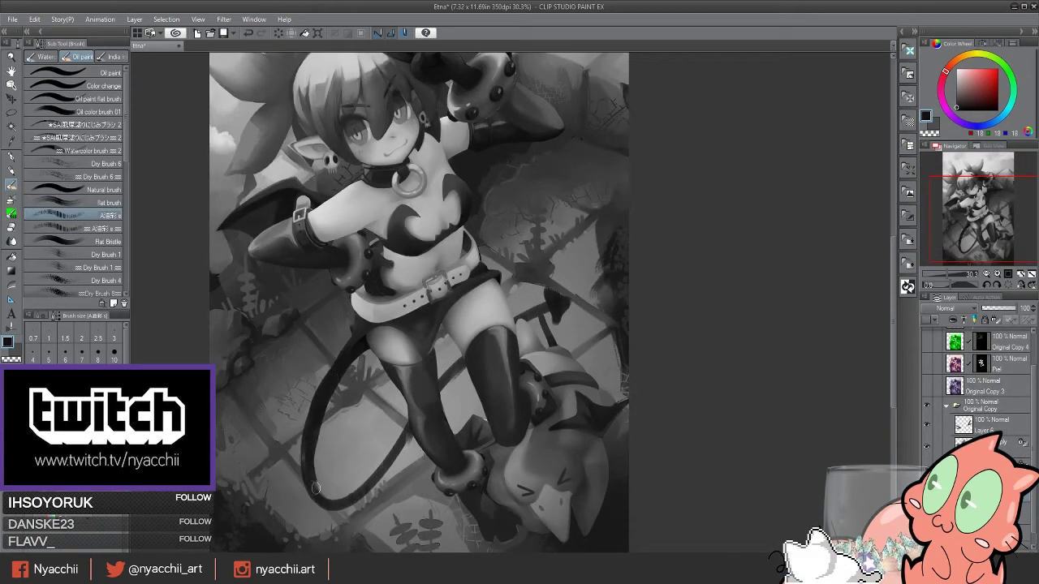
{"action": "key", "text": "c"}
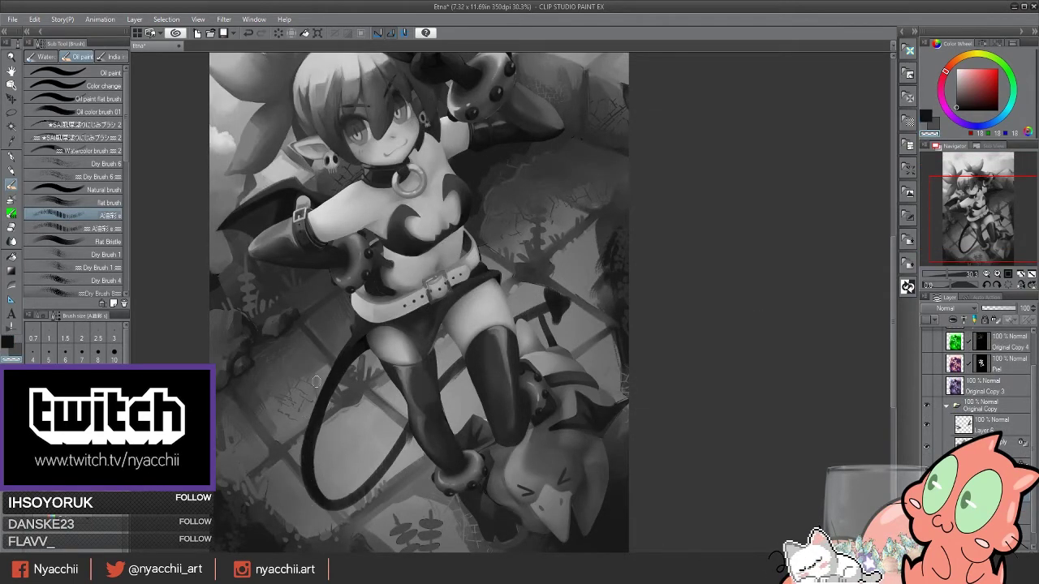
Colour the gradient map's dark end and its position-10 node dark navy.
{"action": "key", "text": "c"}
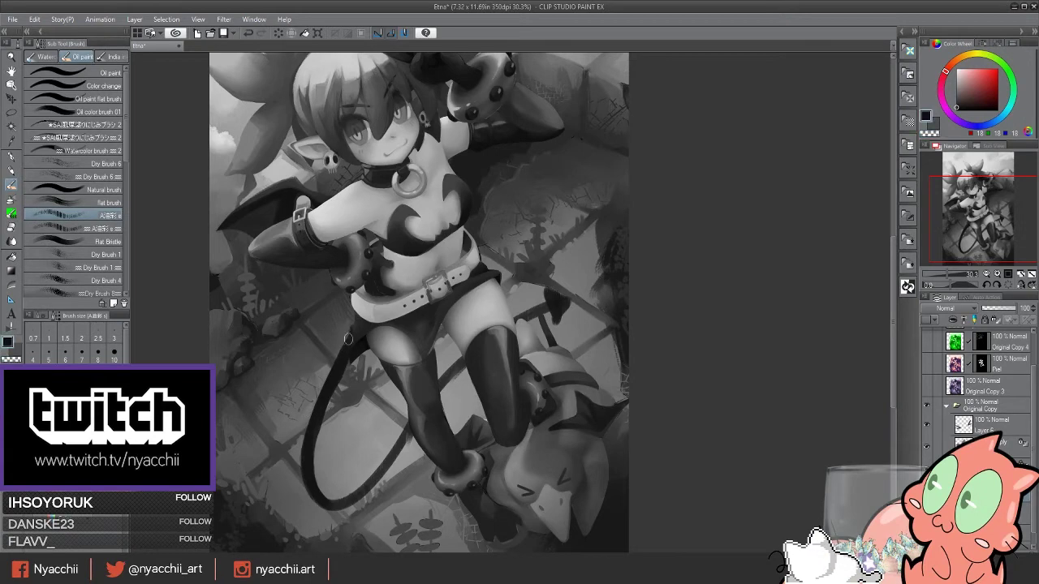
{"action": "key", "text": "c"}
{"action": "key", "text": "c"}
{"action": "scroll", "coordinate": [411, 334], "scroll_direction": "down", "scroll_amount": 2}
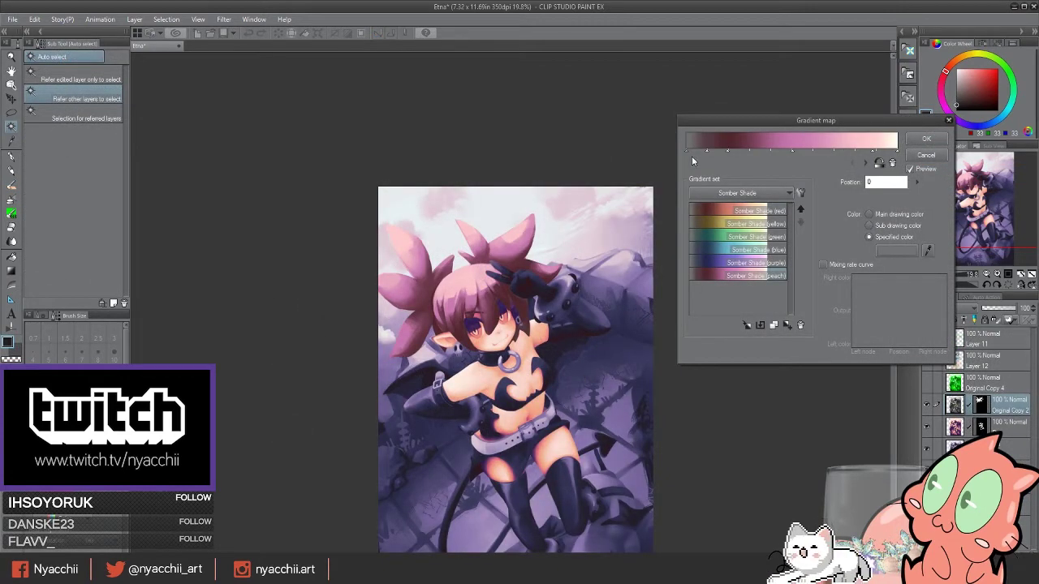
{"action": "left_click", "coordinate": [901, 254]}
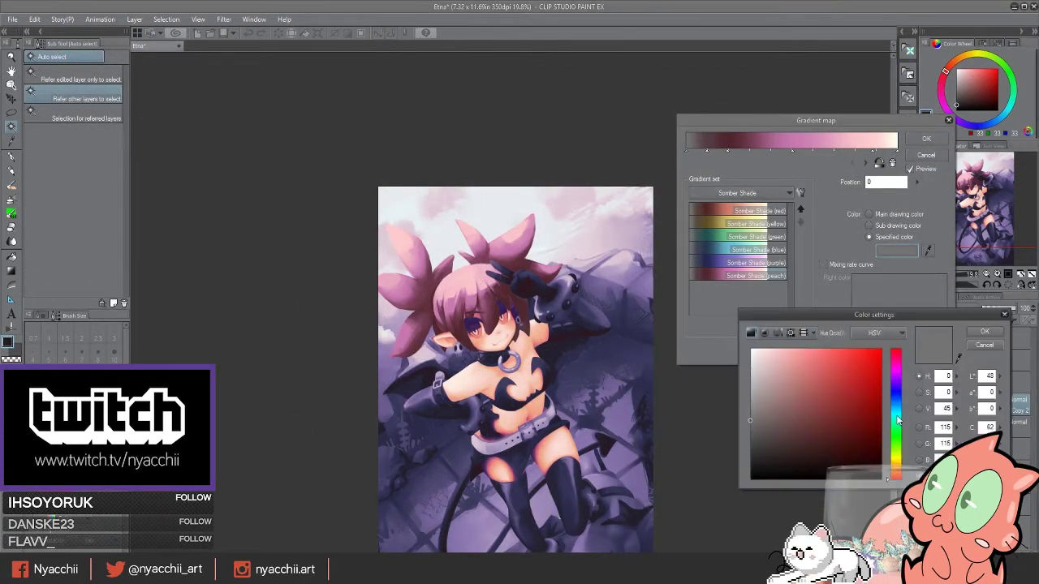
{"action": "left_click", "coordinate": [892, 421]}
{"action": "left_click", "coordinate": [985, 332]}
{"action": "left_click", "coordinate": [707, 152]}
{"action": "left_click", "coordinate": [896, 250]}
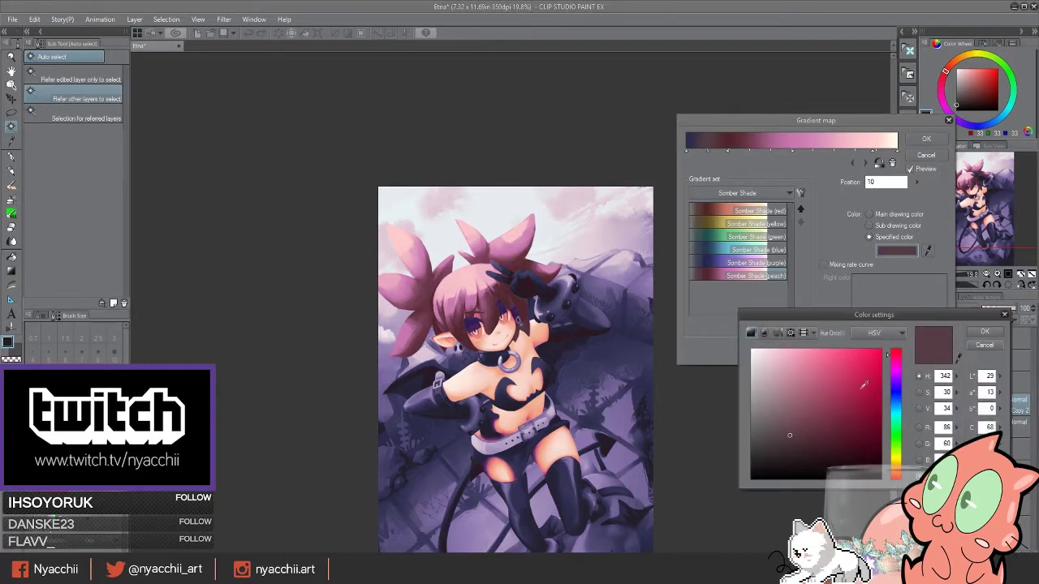
{"action": "left_click", "coordinate": [895, 409]}
{"action": "left_click", "coordinate": [970, 344]}
Set the gradient node at position 20 to a dark purple.
{"action": "left_click", "coordinate": [727, 152]}
{"action": "left_click", "coordinate": [896, 250]}
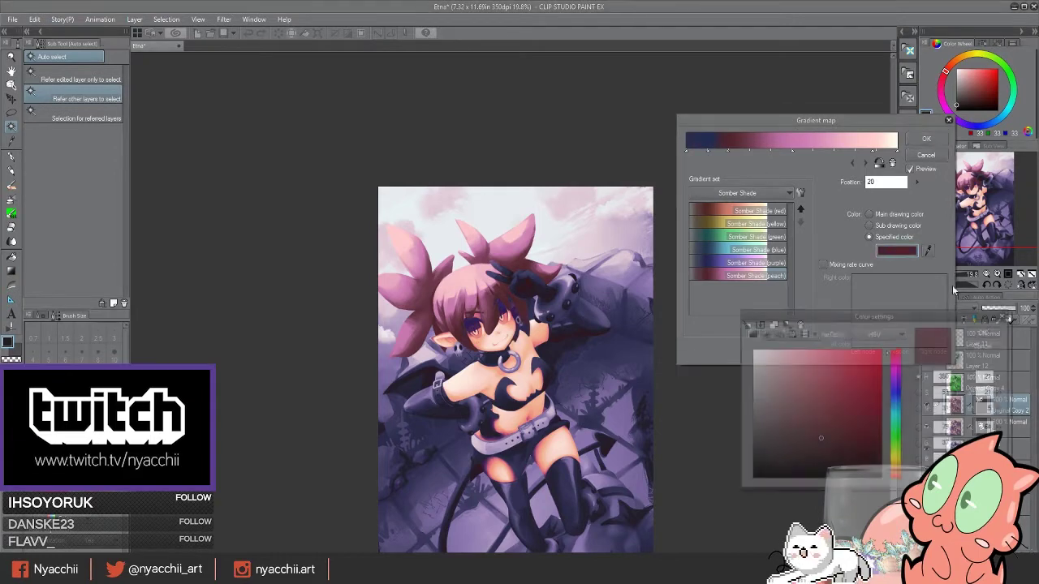
{"action": "left_click", "coordinate": [895, 373]}
{"action": "left_click", "coordinate": [833, 444]}
{"action": "left_click", "coordinate": [980, 333]}
{"action": "left_click", "coordinate": [897, 250]}
{"action": "left_click", "coordinate": [984, 331]}
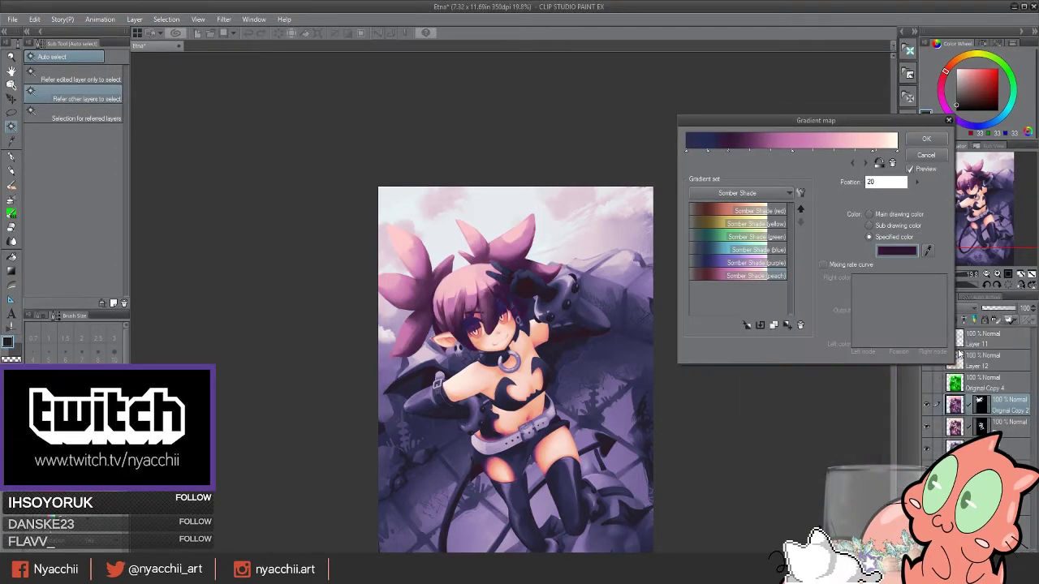
Make the position-50 node pink and slide a pale whitish-blue node near the bright end.
{"action": "left_click", "coordinate": [815, 152]}
{"action": "left_click", "coordinate": [897, 250]}
{"action": "left_click", "coordinate": [873, 380]}
{"action": "left_click", "coordinate": [980, 332]}
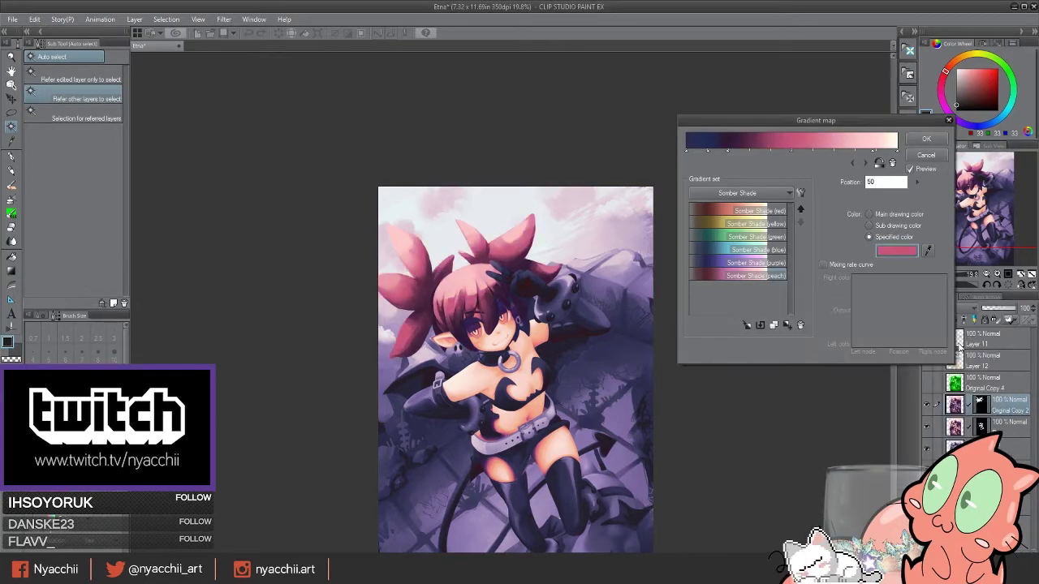
{"action": "left_click", "coordinate": [896, 151]}
{"action": "left_click", "coordinate": [897, 250]}
{"action": "left_click", "coordinate": [980, 333]}
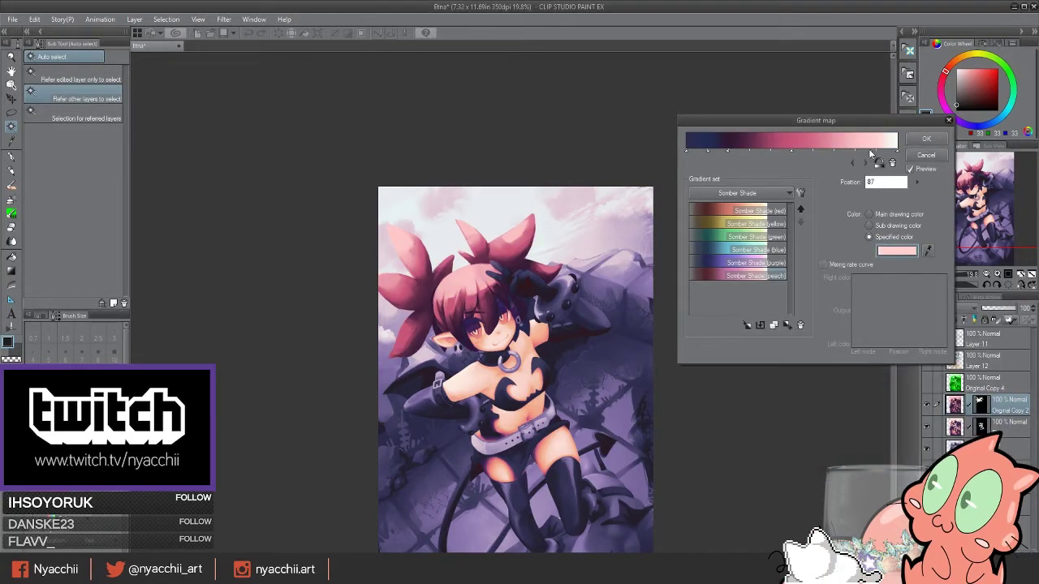
{"action": "left_click_drag", "start_coordinate": [896, 152], "coordinate": [881, 152]}
Set the node at position 83 to light cyan and reconfirm the pink node at 73.
{"action": "left_click", "coordinate": [862, 152]}
{"action": "left_click", "coordinate": [897, 250]}
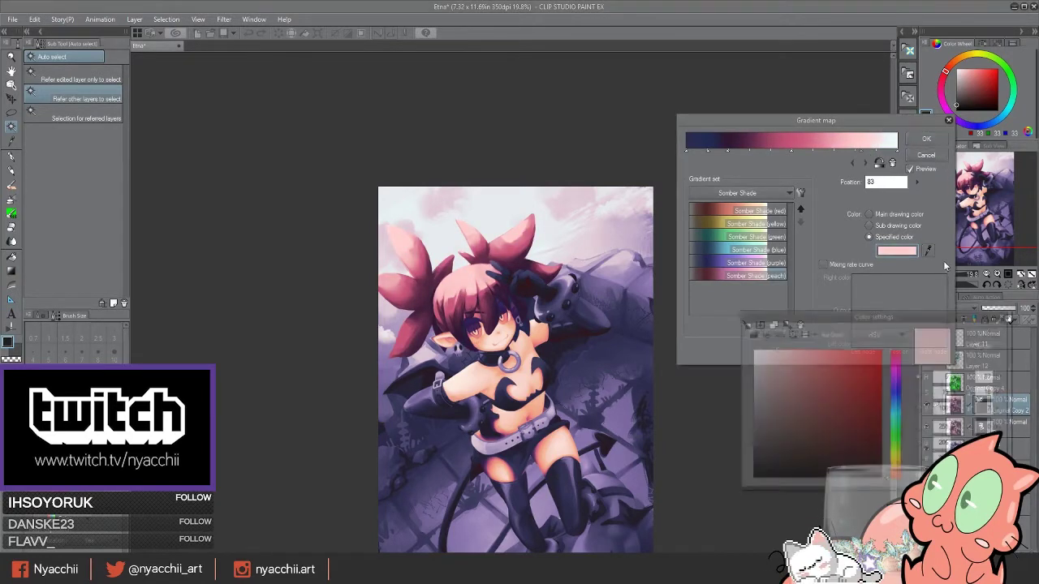
{"action": "left_click", "coordinate": [984, 331]}
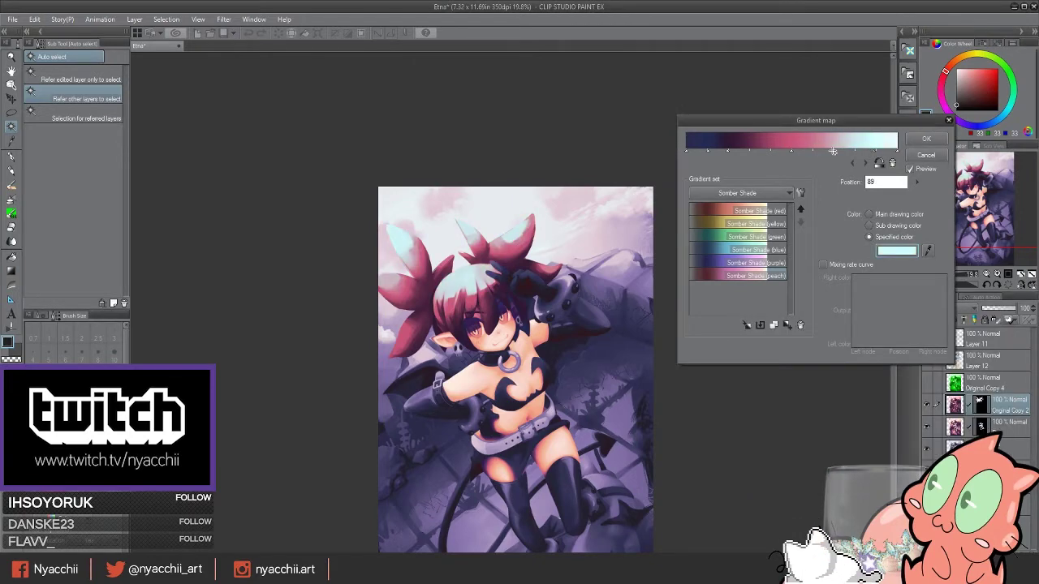
{"action": "left_click", "coordinate": [833, 151]}
{"action": "left_click", "coordinate": [896, 249]}
{"action": "left_click", "coordinate": [966, 328]}
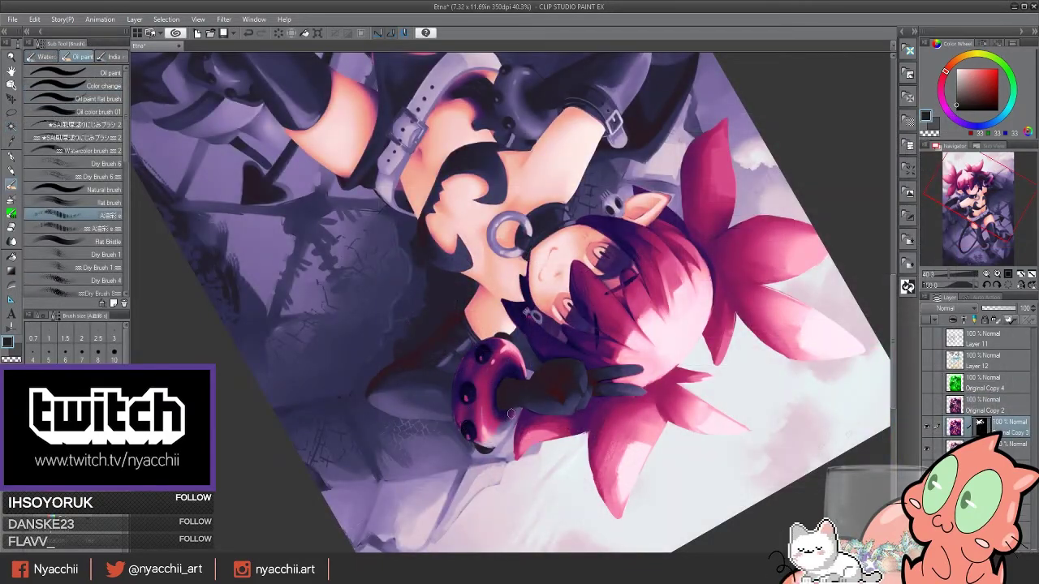
Straighten the canvas and darken the bat wing left of Etna's arm with two oil-brush strokes.
{"action": "key", "text": "ctrl+@"}
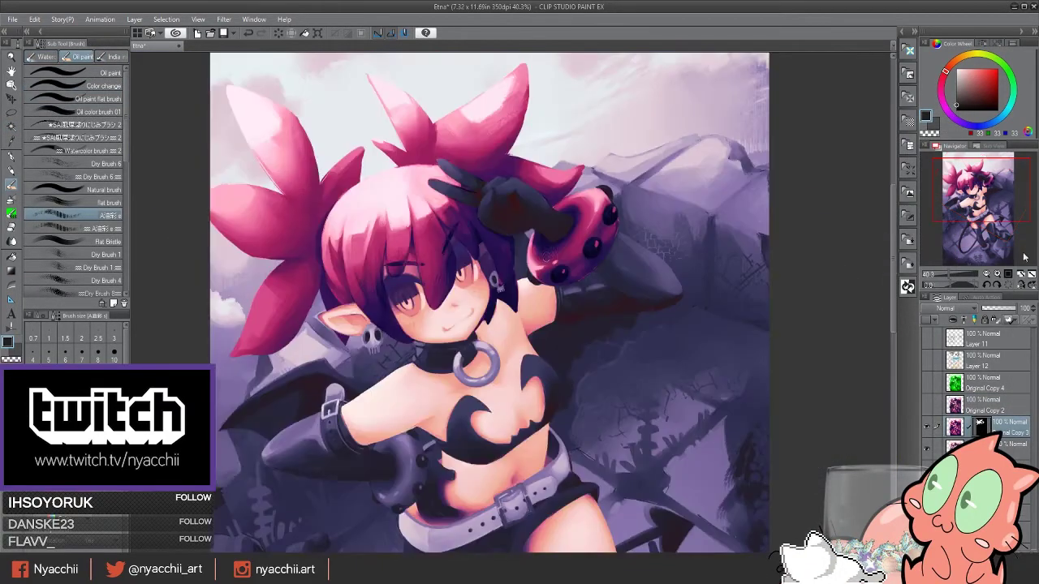
{"action": "scroll", "coordinate": [418, 379], "scroll_direction": "up", "scroll_amount": 2}
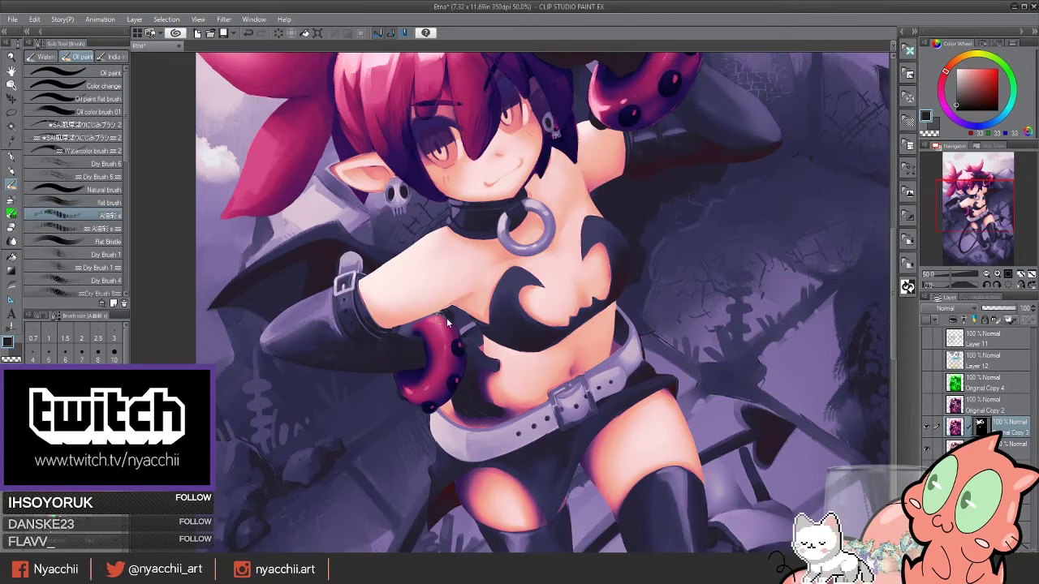
{"action": "scroll", "coordinate": [430, 316], "scroll_direction": "up", "scroll_amount": 1}
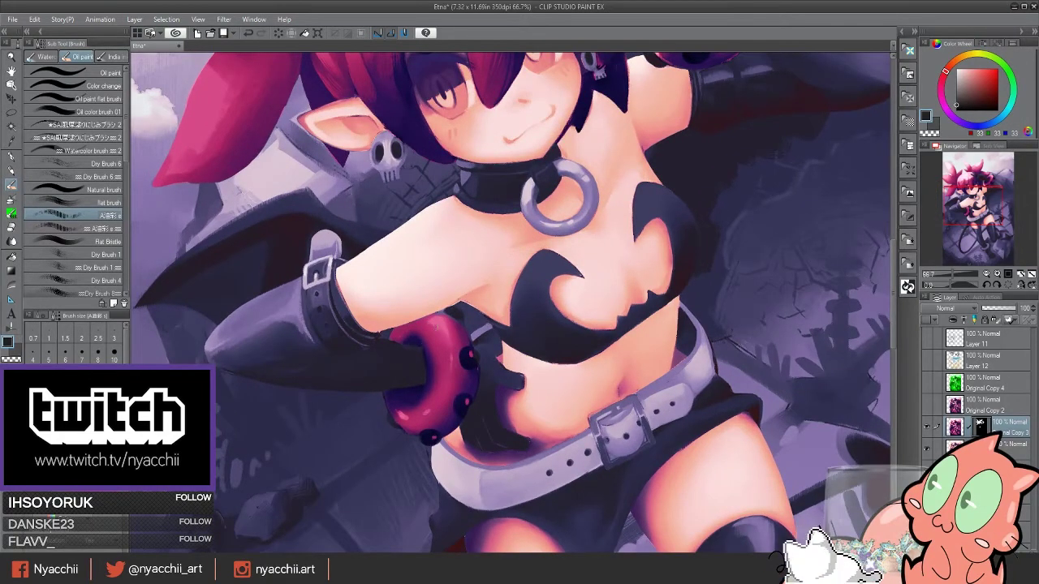
{"action": "scroll", "coordinate": [543, 286], "scroll_direction": "down", "scroll_amount": 2}
{"action": "left_click_drag", "start_coordinate": [451, 291], "coordinate": [406, 321]}
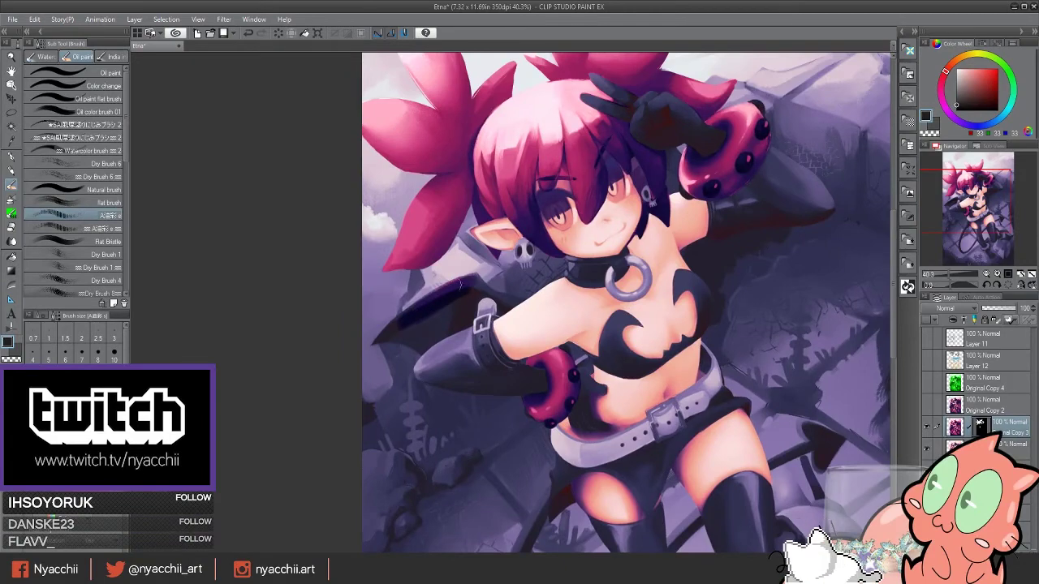
{"action": "mouse_move", "coordinate": [477, 280]}
{"action": "left_mouse_down"}
{"action": "mouse_move", "coordinate": [465, 314]}
{"action": "mouse_move", "coordinate": [389, 327]}
{"action": "left_mouse_up"}
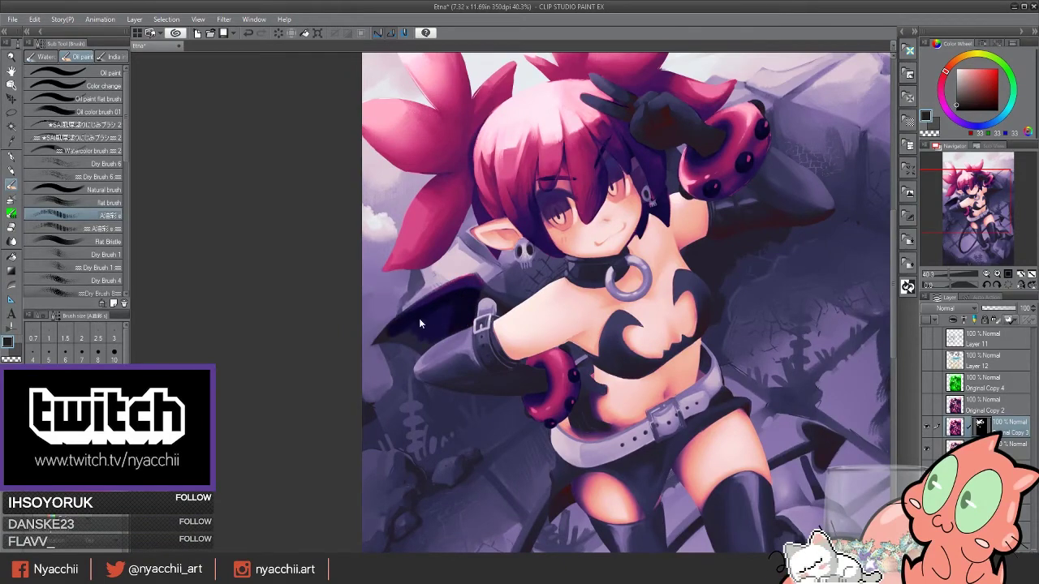
{"action": "left_click_drag", "start_coordinate": [463, 313], "coordinate": [456, 403]}
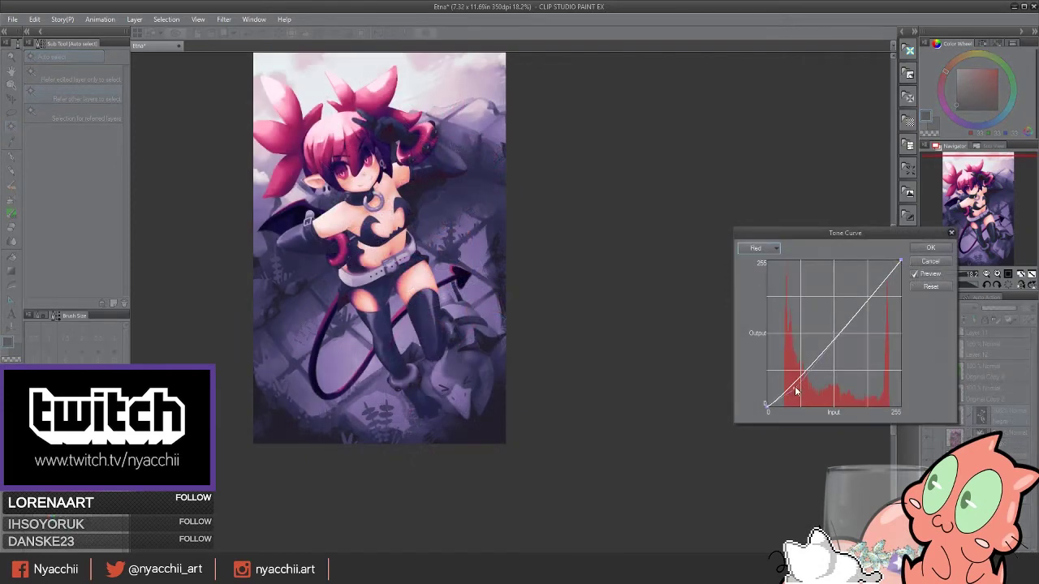
Bend the Red tone curve into a steep S-shape and add an S-curve to Green.
{"action": "left_click_drag", "start_coordinate": [839, 321], "coordinate": [856, 276]}
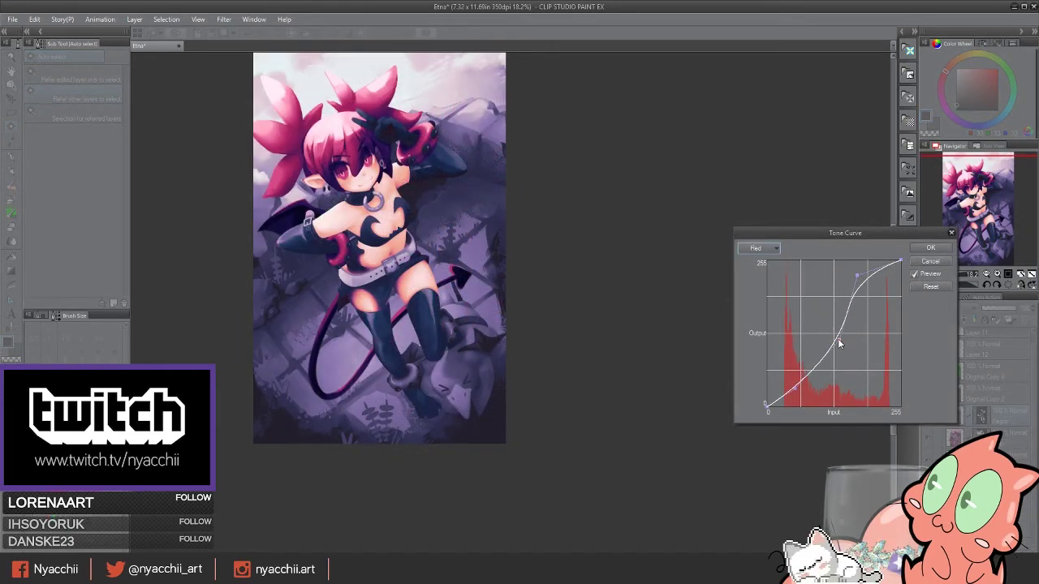
{"action": "left_click_drag", "start_coordinate": [822, 340], "coordinate": [831, 286]}
{"action": "mouse_move", "coordinate": [813, 353]}
{"action": "left_mouse_down"}
{"action": "mouse_move", "coordinate": [822, 361]}
{"action": "mouse_move", "coordinate": [857, 278]}
{"action": "left_mouse_up"}
{"action": "left_click", "coordinate": [759, 248]}
{"action": "left_click", "coordinate": [759, 282]}
{"action": "left_click_drag", "start_coordinate": [811, 373], "coordinate": [799, 371]}
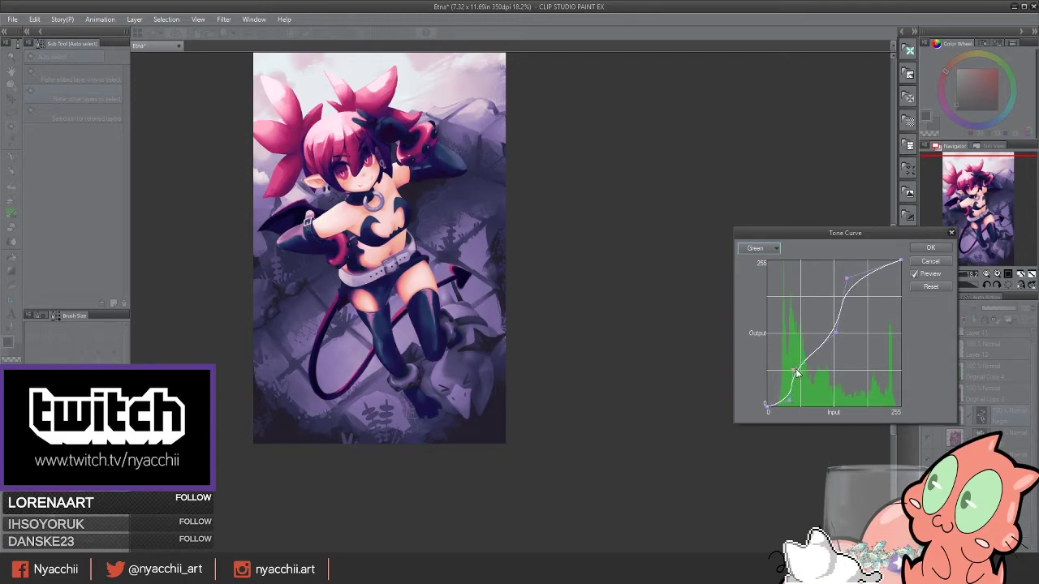
Return to the Red curve, move the Original Copy 4 layer, and begin renaming Original Copy 3 to Azul.
{"action": "left_click", "coordinate": [756, 248]}
{"action": "left_click", "coordinate": [756, 271]}
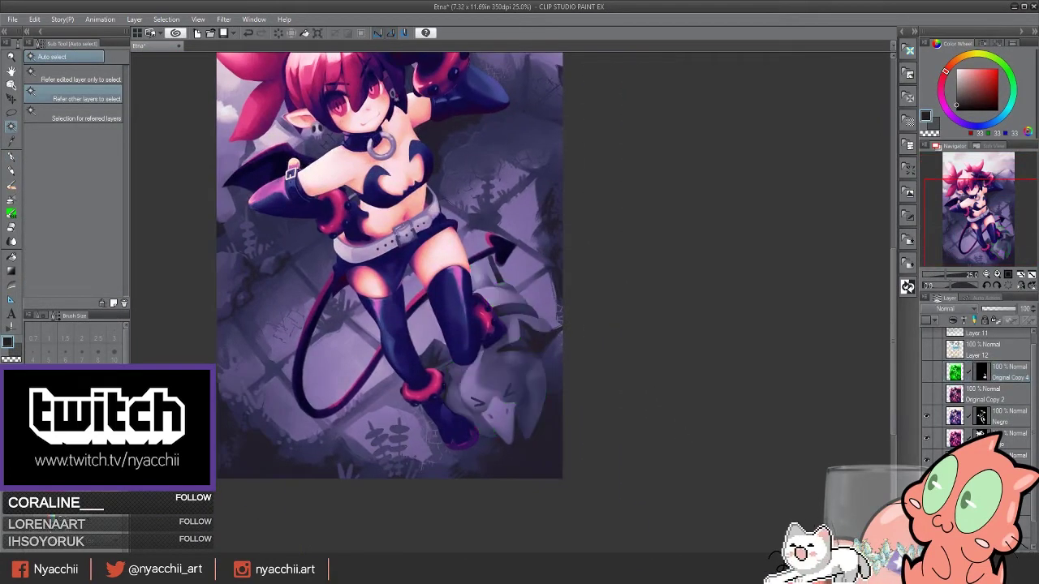
{"action": "left_click_drag", "start_coordinate": [979, 434], "coordinate": [980, 397]}
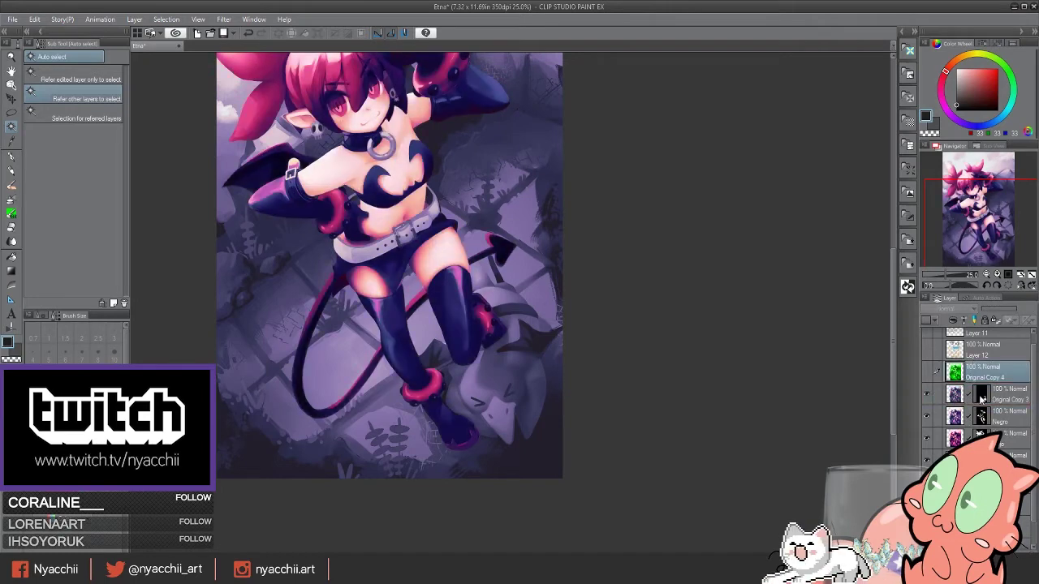
{"action": "double_click", "coordinate": [1019, 393]}
{"action": "type", "text": "Azul"}
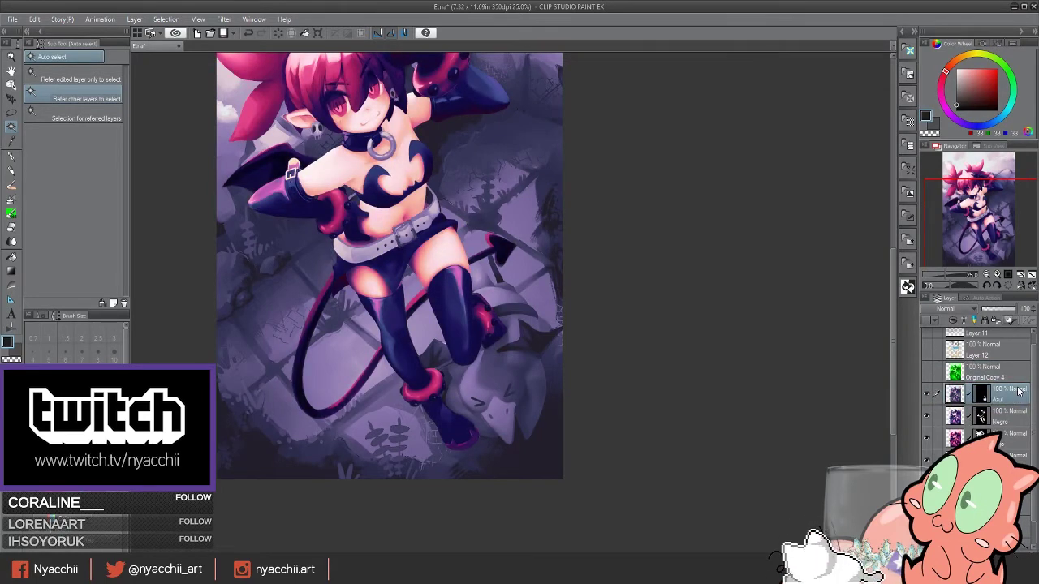
Open Tone Curve with Ctrl+M and bend the Red channel into an S-curve.
{"action": "key", "text": "ctrl+m"}
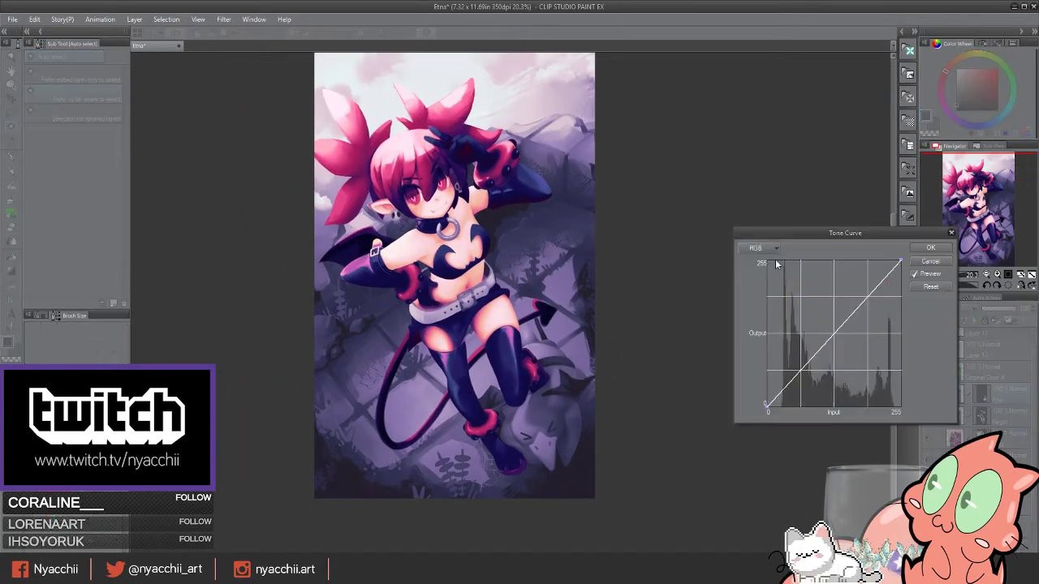
{"action": "mouse_move", "coordinate": [843, 322]}
{"action": "left_mouse_down"}
{"action": "mouse_move", "coordinate": [846, 362]}
{"action": "mouse_move", "coordinate": [849, 287]}
{"action": "left_mouse_up"}
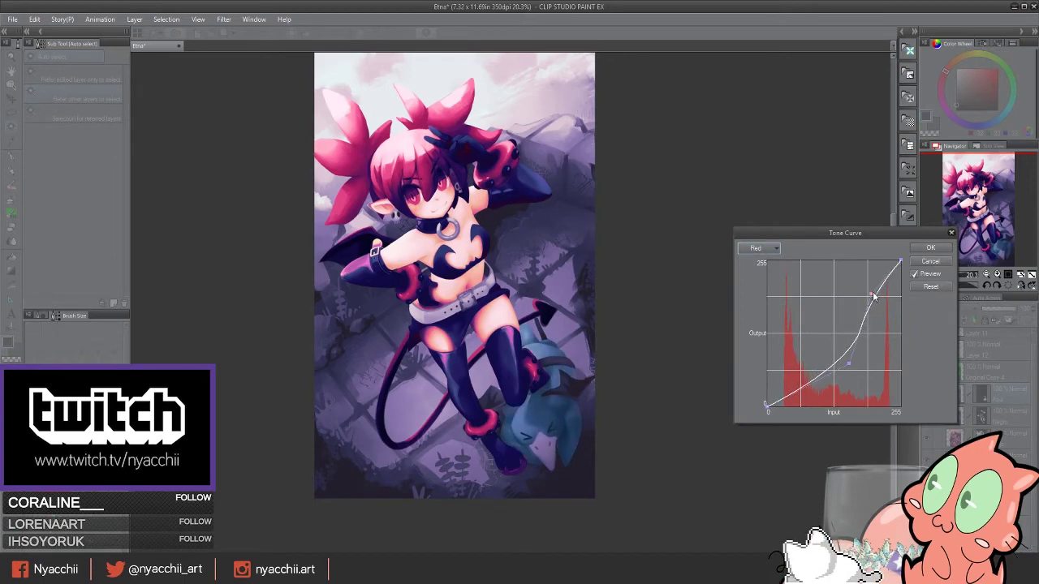
{"action": "left_click_drag", "start_coordinate": [835, 341], "coordinate": [838, 382]}
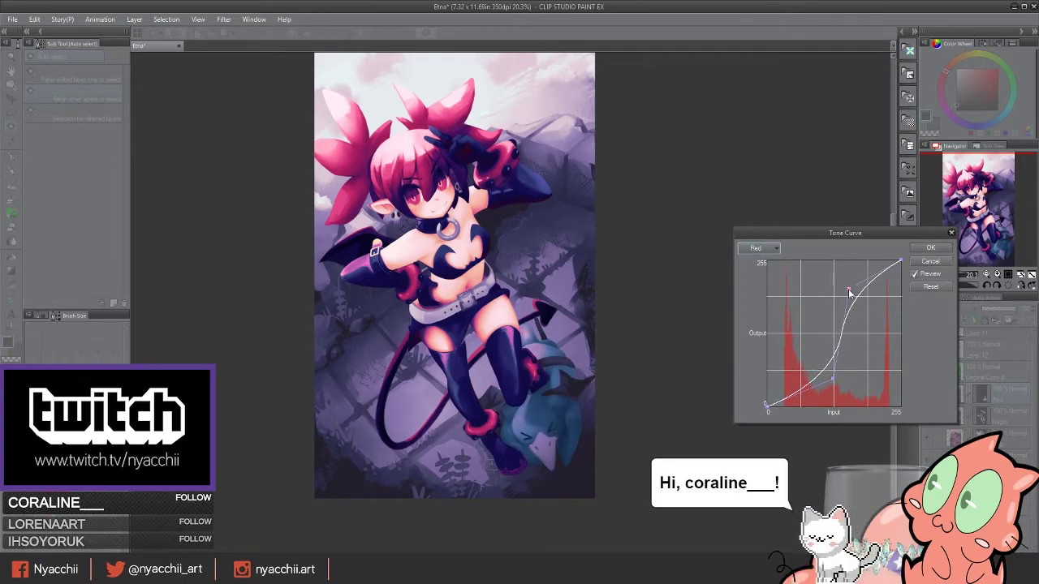
Steepen the Green curve's lower part and lift its upper section.
{"action": "left_click", "coordinate": [758, 248]}
{"action": "left_click", "coordinate": [755, 286]}
{"action": "left_click", "coordinate": [758, 247]}
{"action": "left_click", "coordinate": [755, 276]}
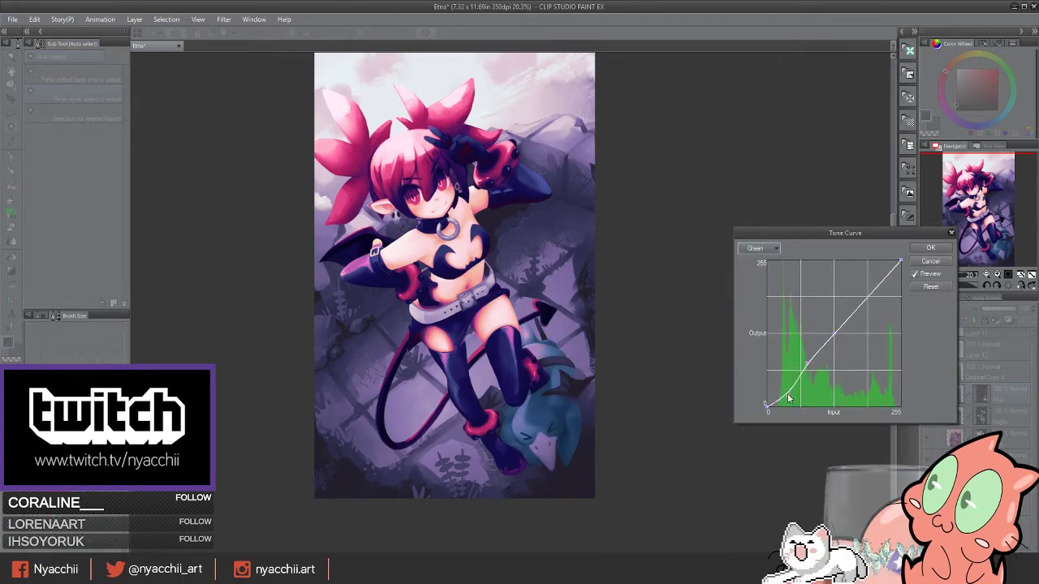
{"action": "left_click_drag", "start_coordinate": [788, 397], "coordinate": [803, 403]}
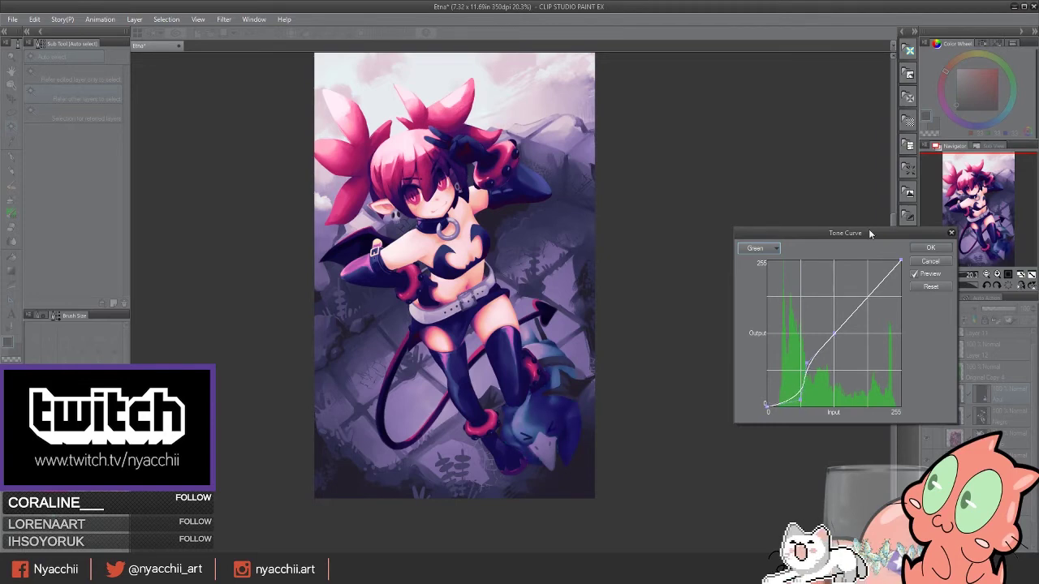
{"action": "mouse_move", "coordinate": [859, 300]}
{"action": "left_mouse_down"}
{"action": "mouse_move", "coordinate": [848, 286]}
{"action": "mouse_move", "coordinate": [850, 306]}
{"action": "left_mouse_up"}
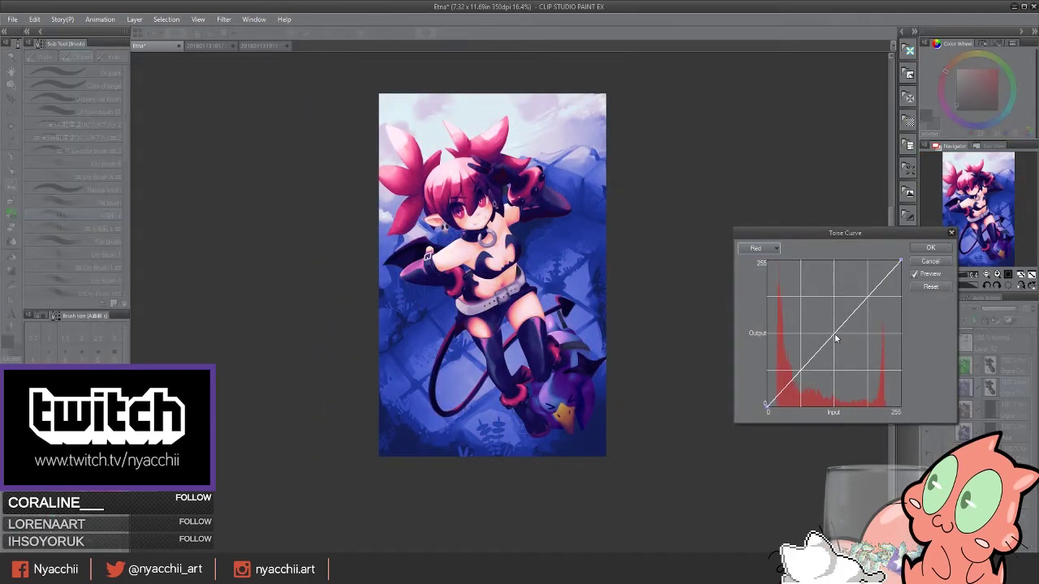
Reshape the Red curve's upper and lower points and apply the tone curve.
{"action": "left_click_drag", "start_coordinate": [835, 338], "coordinate": [870, 287]}
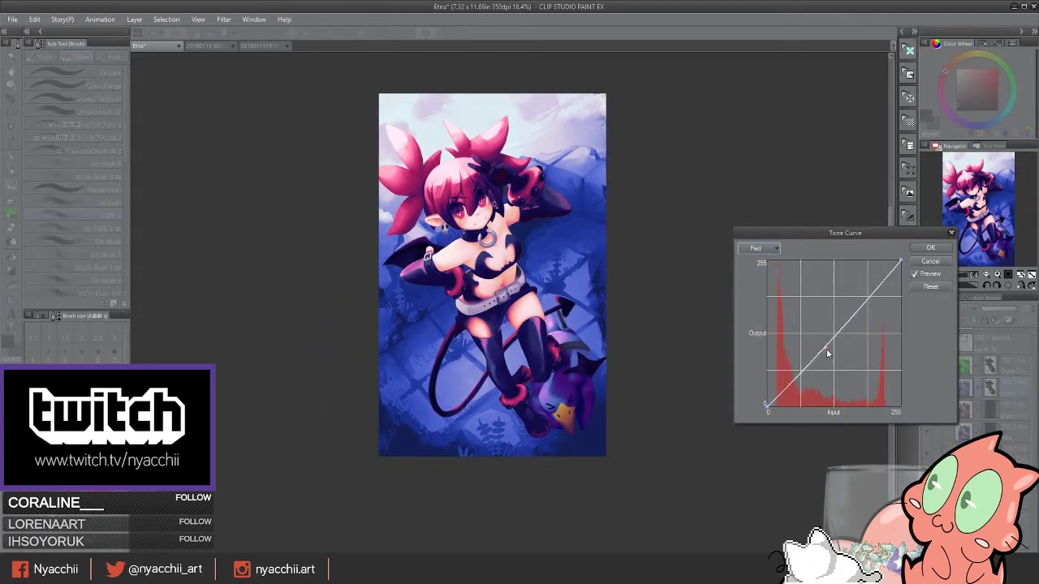
{"action": "left_click_drag", "start_coordinate": [866, 346], "coordinate": [867, 354]}
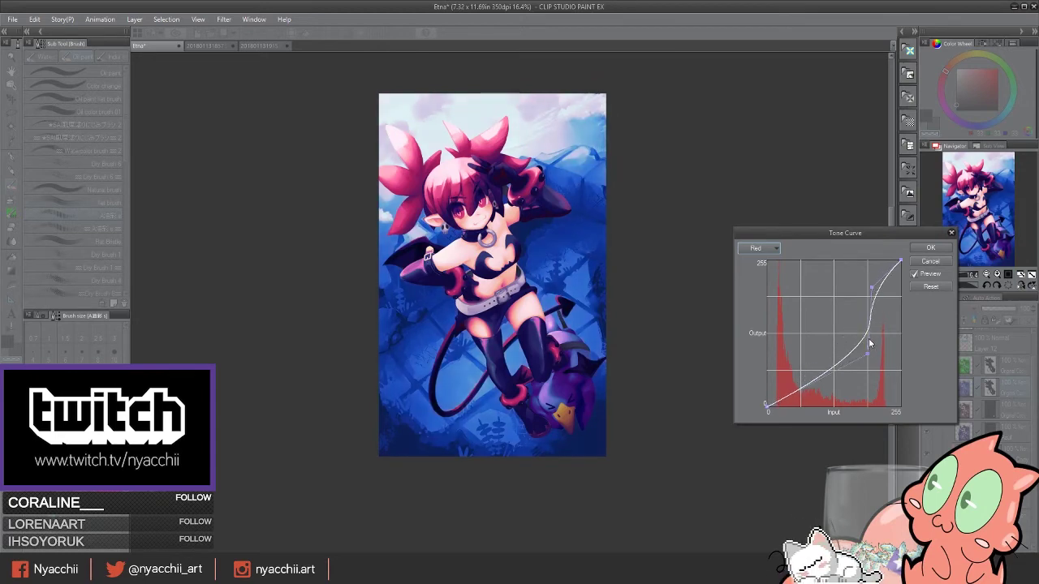
{"action": "left_click_drag", "start_coordinate": [870, 287], "coordinate": [885, 274]}
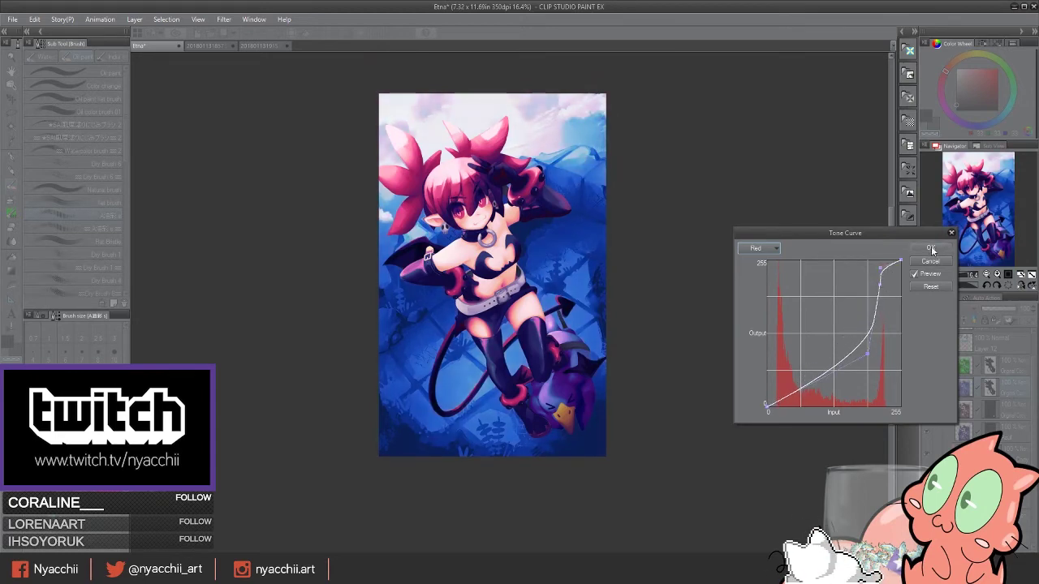
{"action": "left_click", "coordinate": [931, 249]}
Lasso-select everything below the mountain ridge.
{"action": "key", "text": "m"}
{"action": "scroll", "coordinate": [613, 152], "scroll_direction": "up", "scroll_amount": 3}
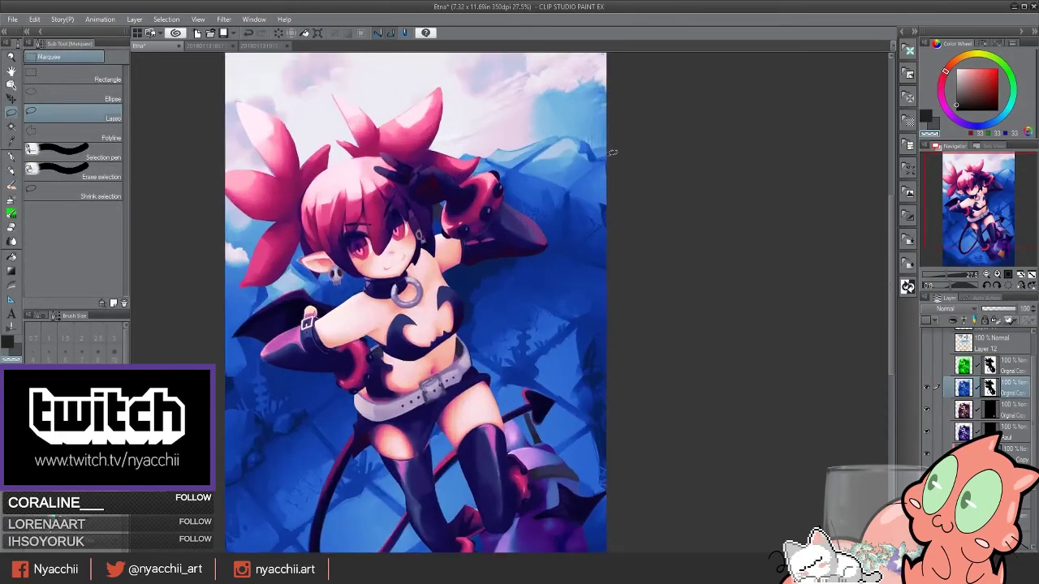
{"action": "left_click_drag", "start_coordinate": [613, 152], "coordinate": [480, 152]}
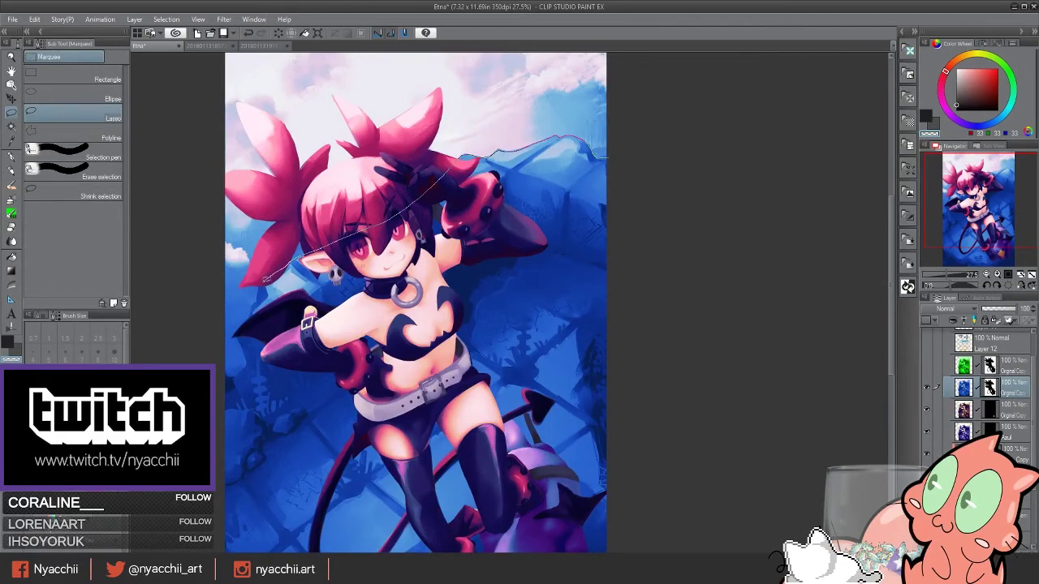
{"action": "left_click_drag", "start_coordinate": [262, 279], "coordinate": [235, 378]}
{"action": "scroll", "coordinate": [409, 485], "scroll_direction": "up", "scroll_amount": 2}
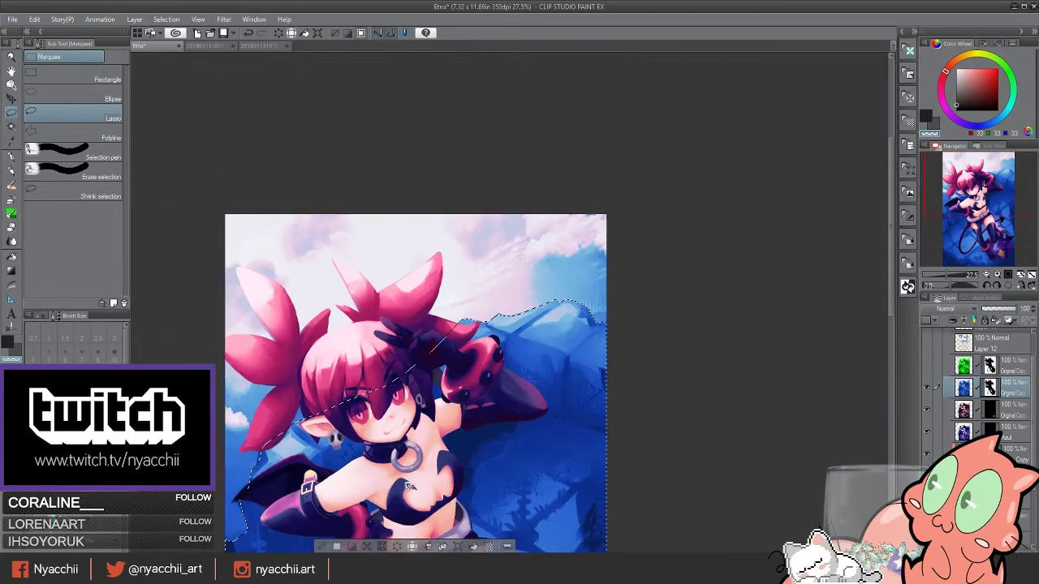
Open Tone Curve for the selection and lower a point on the Blue channel curve.
{"action": "key", "text": "ctrl+m"}
{"action": "scroll", "coordinate": [410, 485], "scroll_direction": "down", "scroll_amount": 3}
{"action": "left_click", "coordinate": [757, 248]}
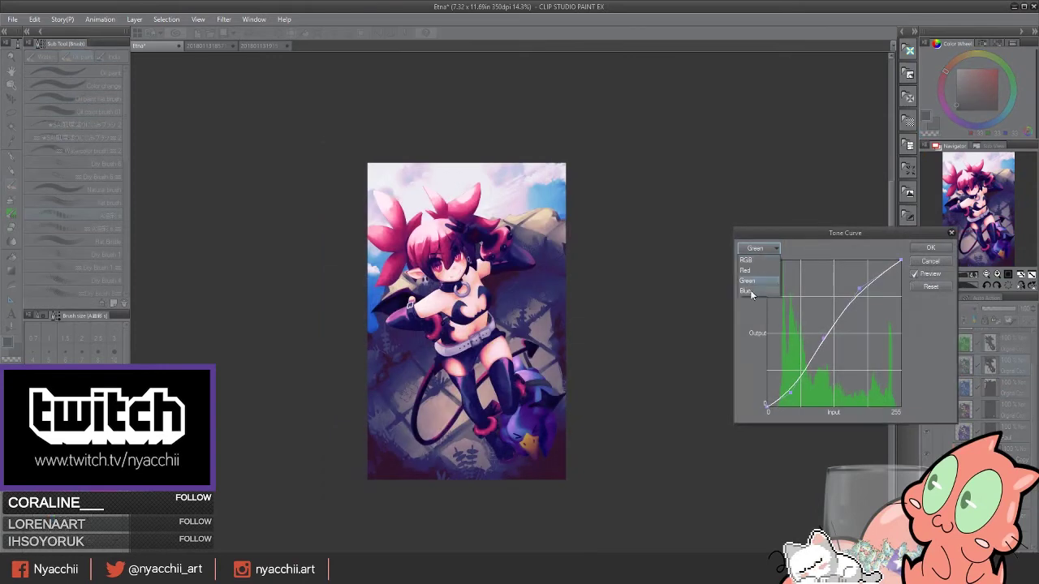
{"action": "left_click", "coordinate": [751, 294]}
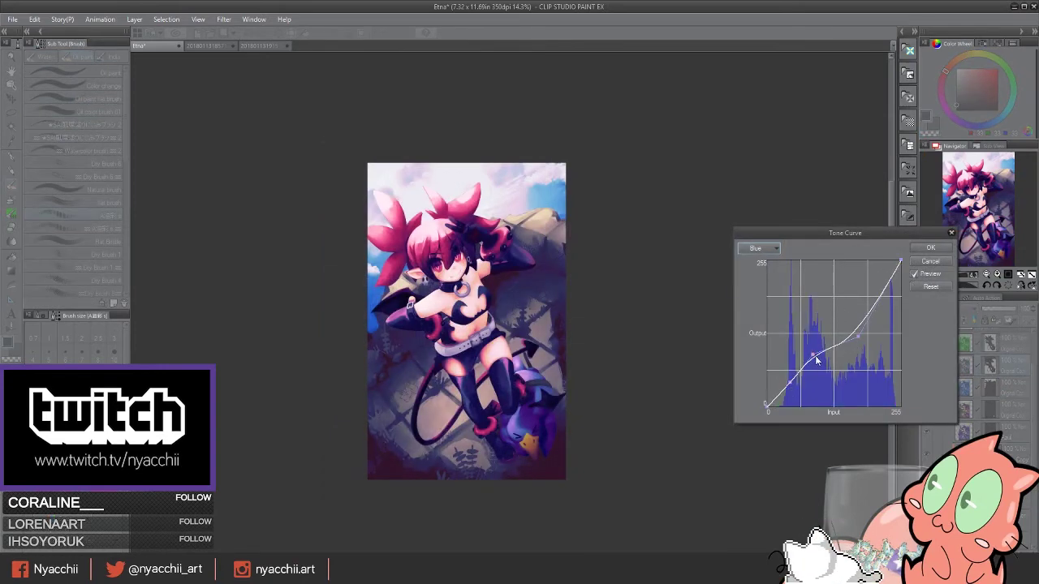
{"action": "mouse_move", "coordinate": [816, 360]}
{"action": "left_mouse_down"}
{"action": "mouse_move", "coordinate": [814, 375]}
{"action": "mouse_move", "coordinate": [809, 366]}
{"action": "mouse_move", "coordinate": [784, 383]}
{"action": "left_mouse_up"}
{"action": "left_click", "coordinate": [757, 248]}
{"action": "left_click", "coordinate": [750, 270]}
Apply the tone curve, then set the layer's Hue to 22 and Saturation to 27.
{"action": "left_click", "coordinate": [930, 247]}
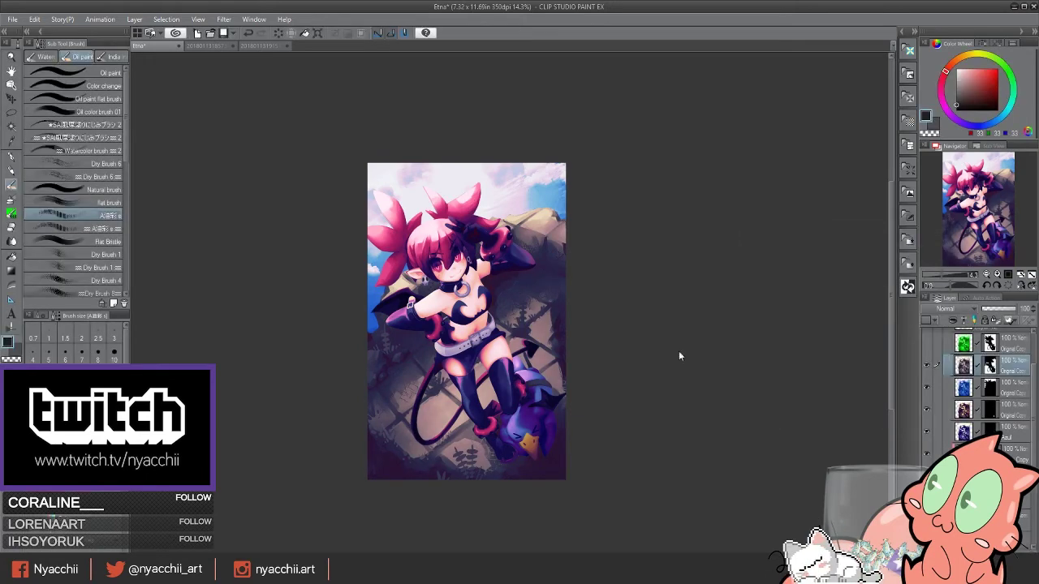
{"action": "key", "text": "ctrl+u"}
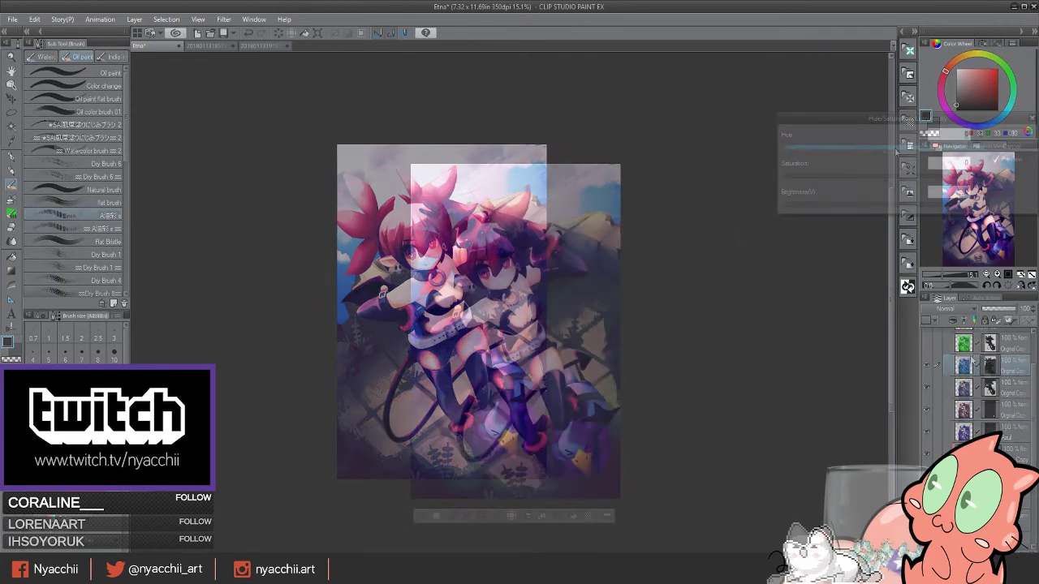
{"action": "mouse_move", "coordinate": [884, 151]}
{"action": "left_mouse_down"}
{"action": "mouse_move", "coordinate": [903, 151]}
{"action": "mouse_move", "coordinate": [911, 176]}
{"action": "left_mouse_up"}
{"action": "left_click", "coordinate": [1011, 133]}
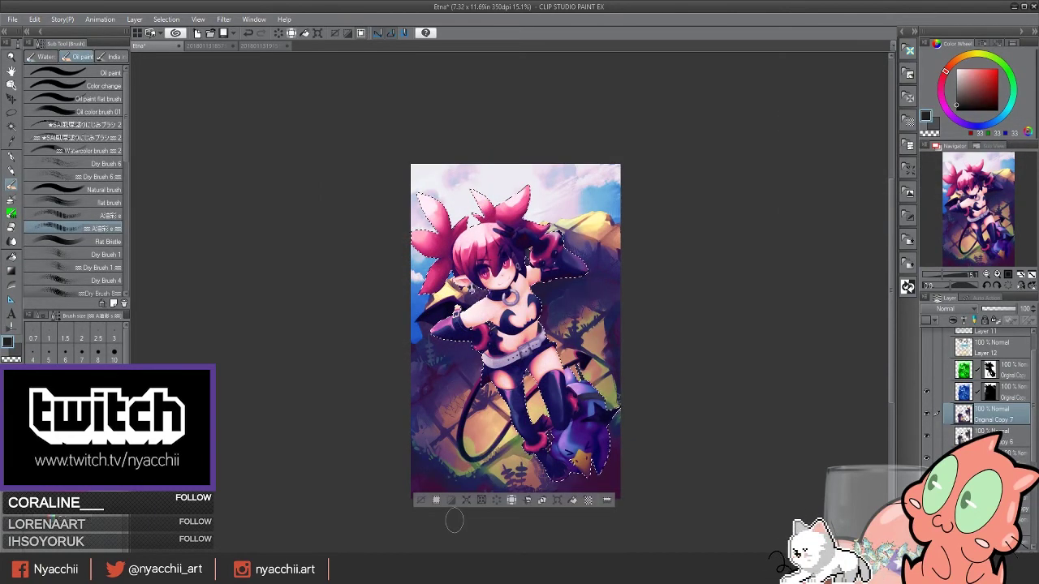
Add a layer mask from the selection and invert it to black, hiding the recoloured layer.
{"action": "left_click", "coordinate": [436, 516]}
{"action": "scroll", "coordinate": [562, 410], "scroll_direction": "up", "scroll_amount": 1}
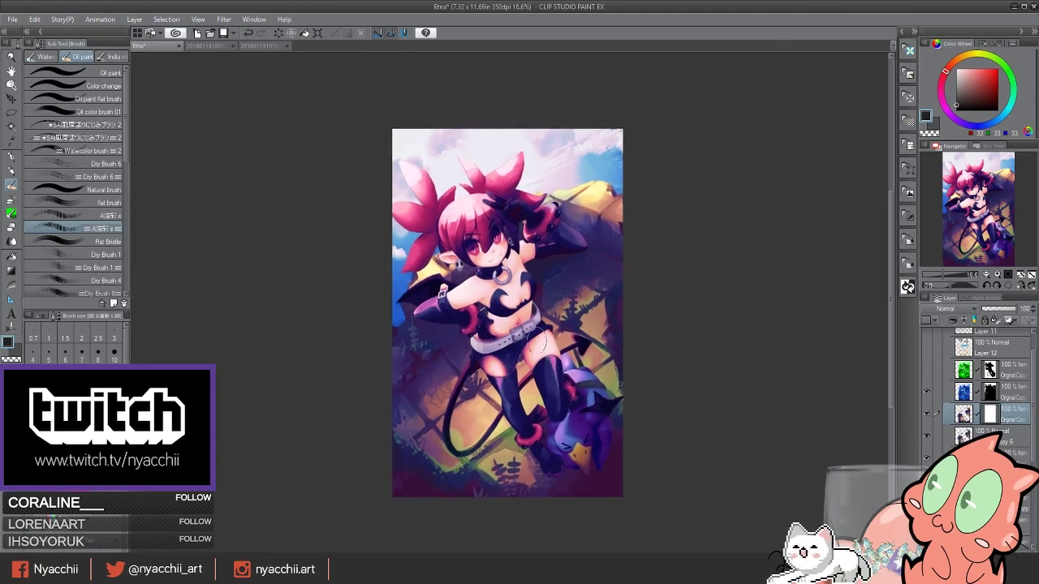
{"action": "scroll", "coordinate": [561, 409], "scroll_direction": "up", "scroll_amount": 1}
{"action": "key", "text": "ctrl+i"}
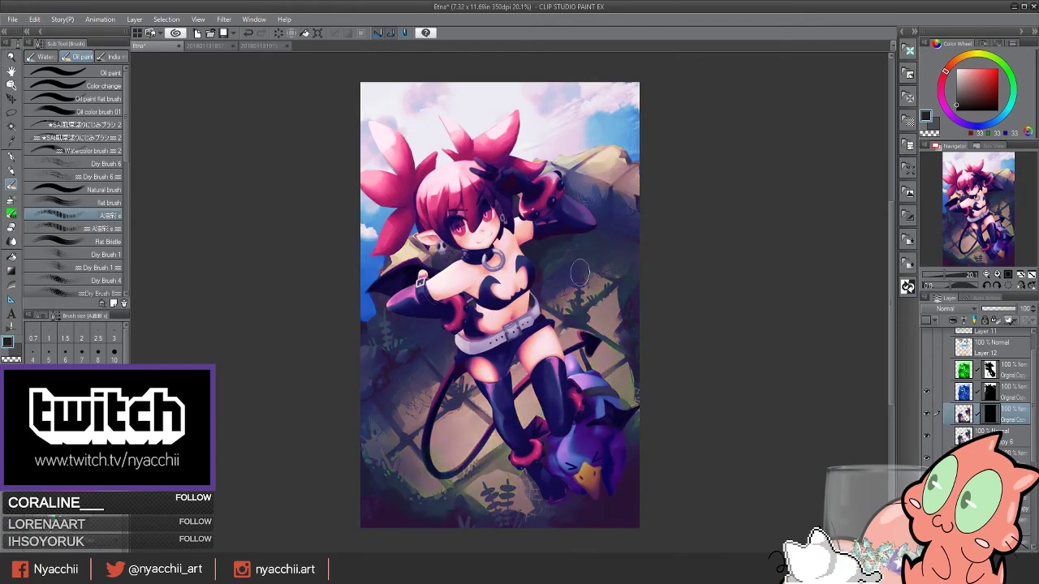